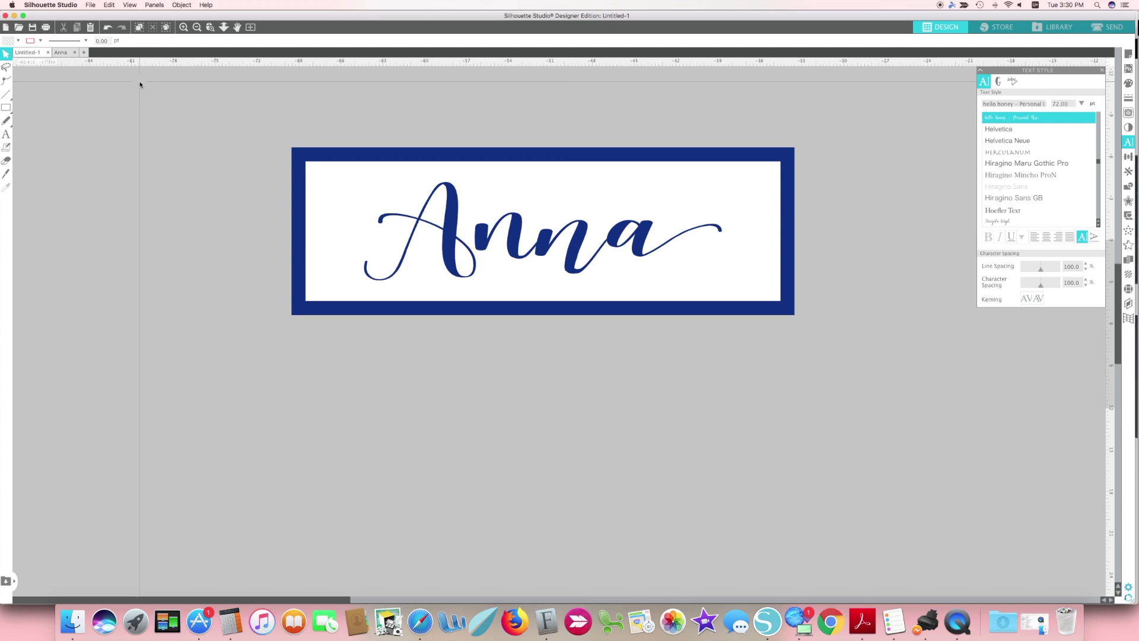
# Move the blue rectangular frame up and to the left so the blue script lettering stands alone
pyautogui.hscroll(2, 140, 84)
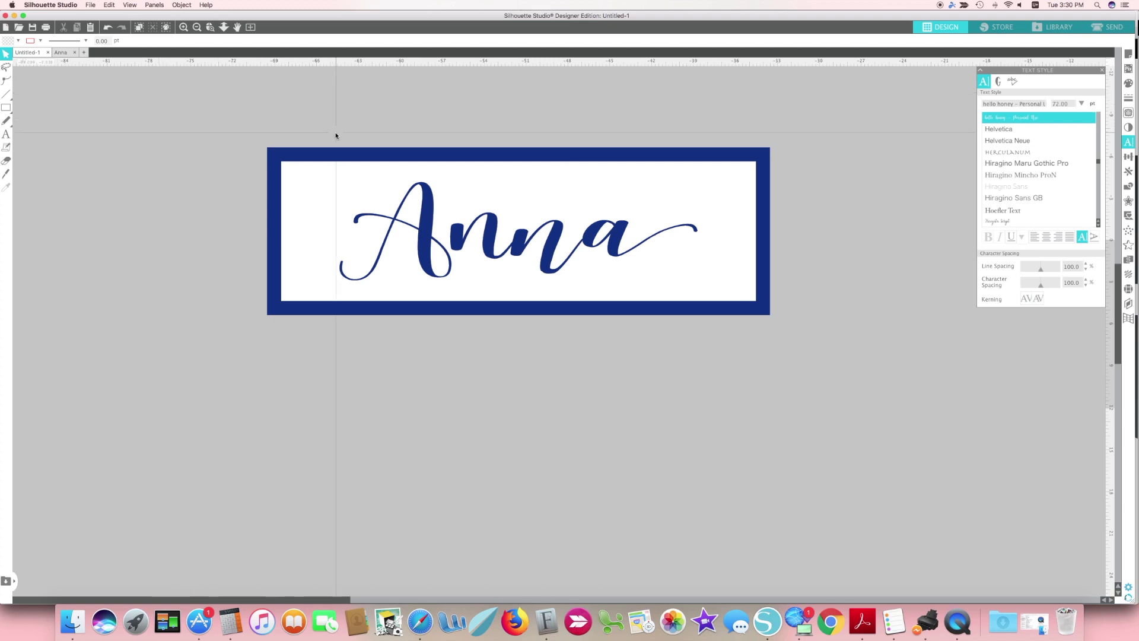
pyautogui.click(346, 171)
pyautogui.moveTo(371, 176); pyautogui.dragTo(1, 2)
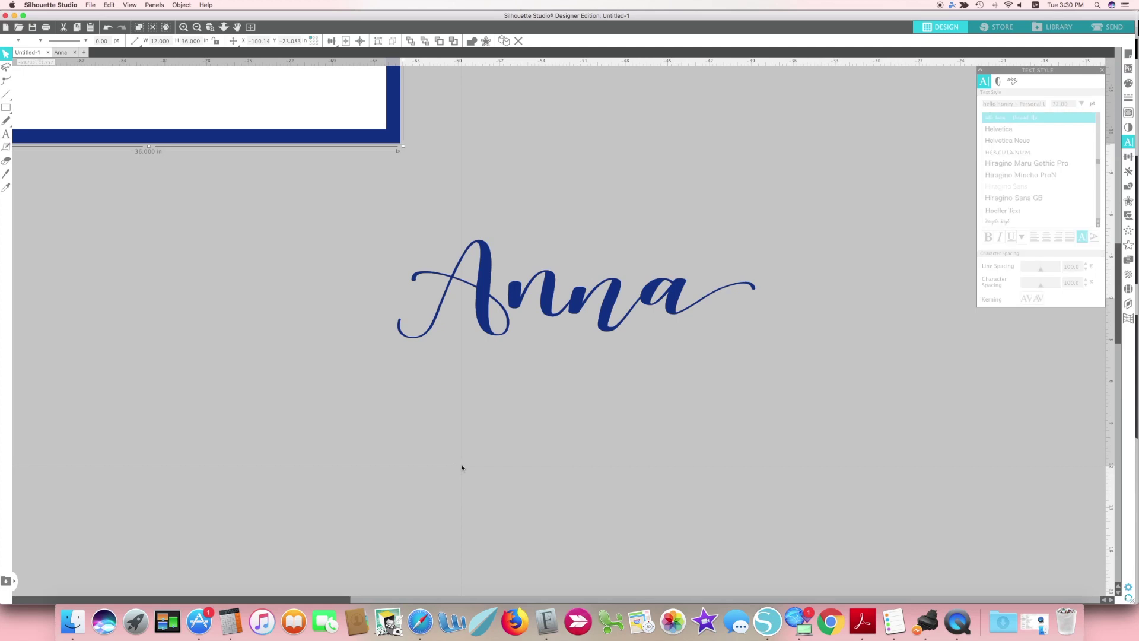
pyautogui.scroll(-3, 462, 468)
pyautogui.hscroll(2, 462, 468)
pyautogui.hscroll(2, 462, 468)
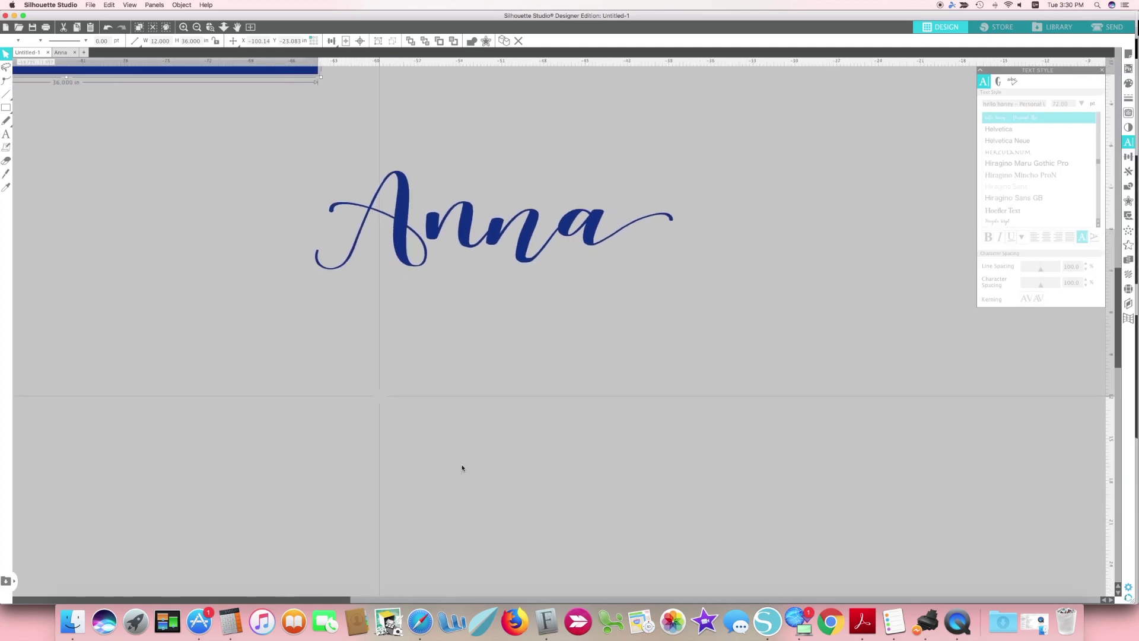
pyautogui.scroll(-1, 462, 468)
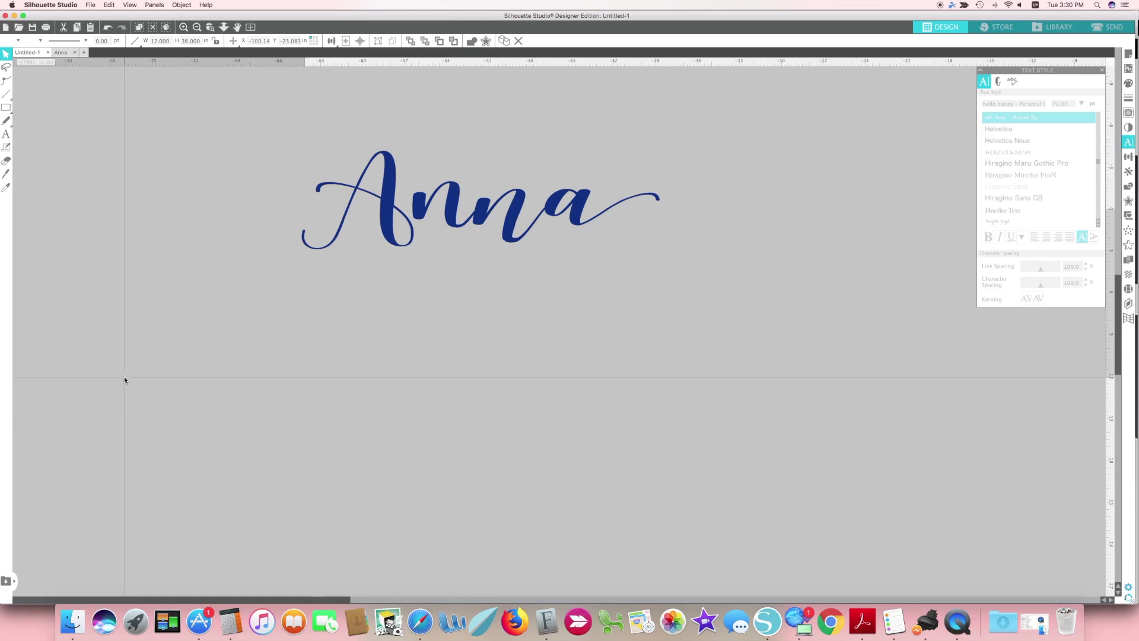
# Add a text object below the blue lettering repeating the same name in the hello honey font at 72 pt
pyautogui.click(5, 135)
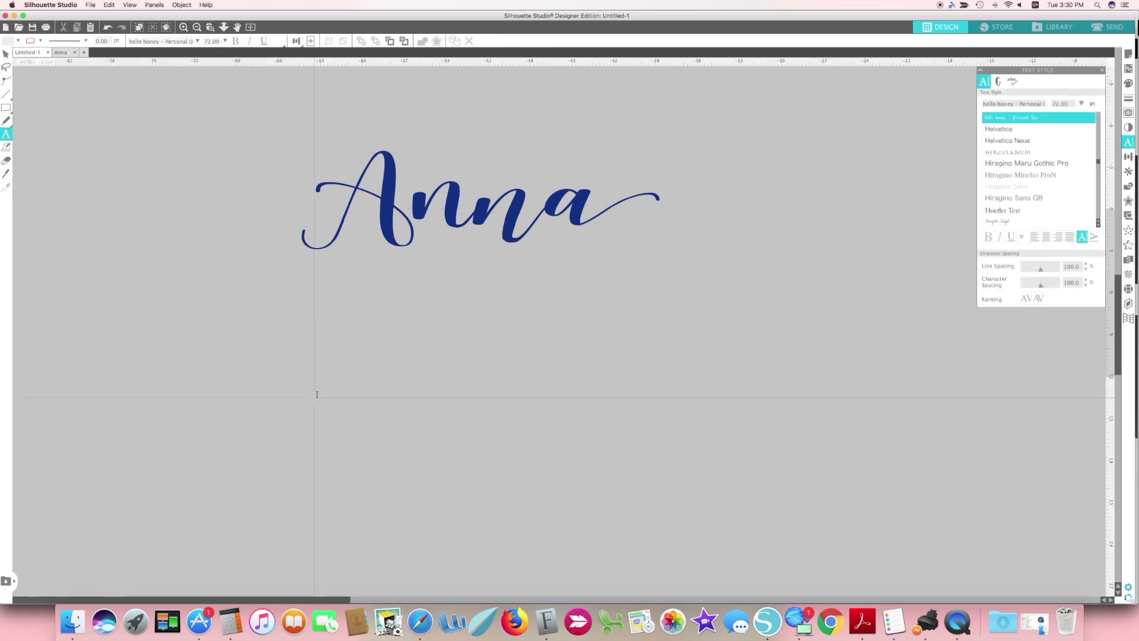
pyautogui.click(342, 371)
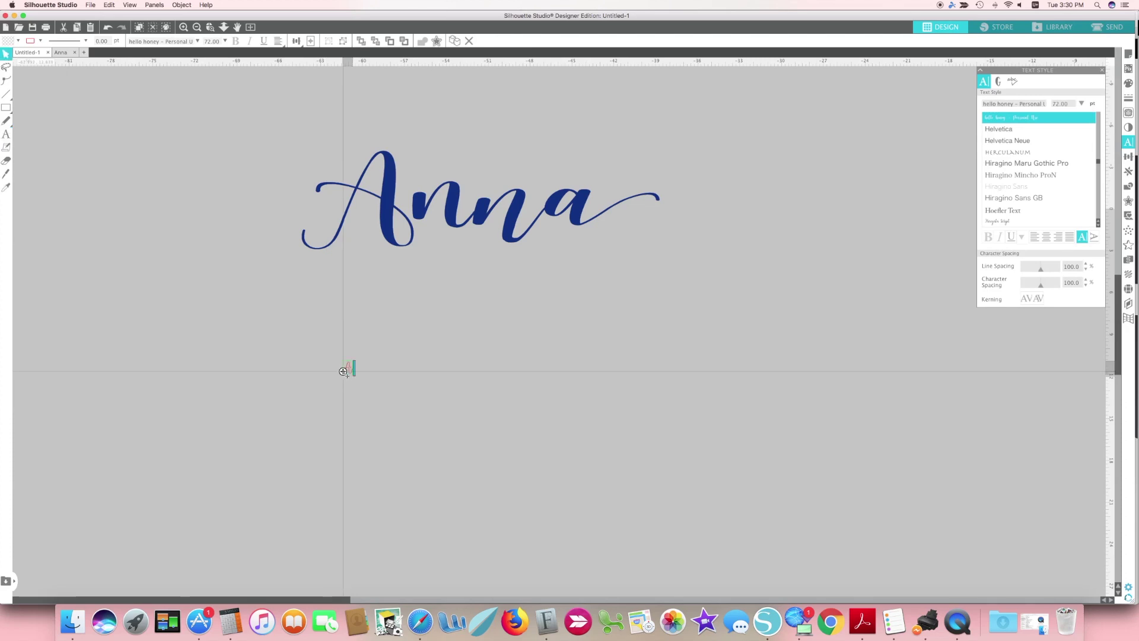
pyautogui.write('Anna')
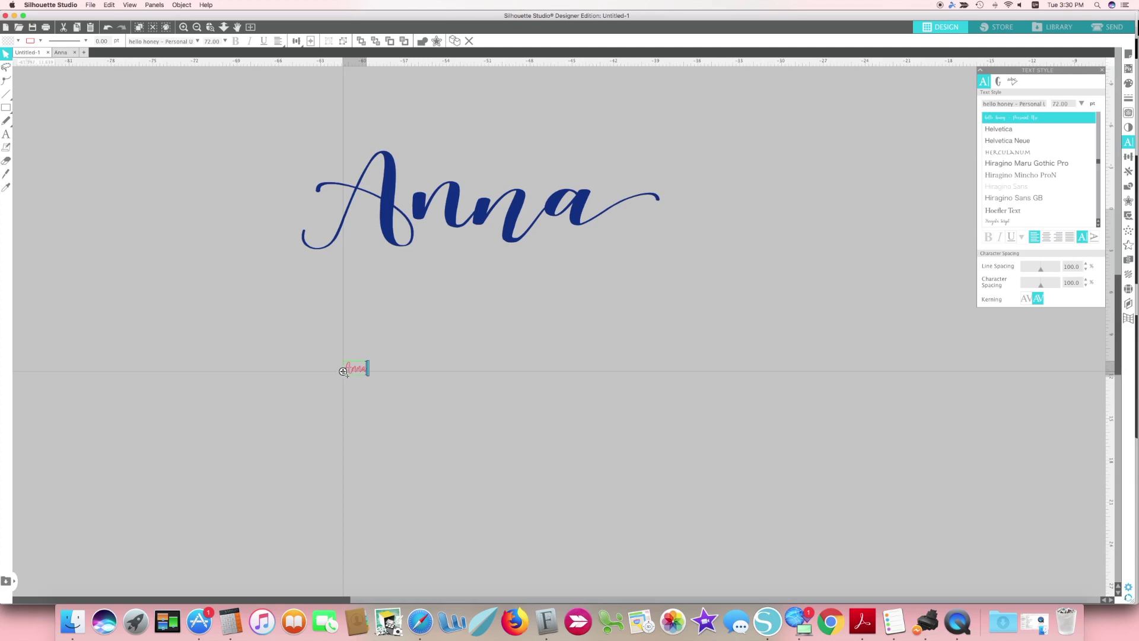
pyautogui.click(274, 411)
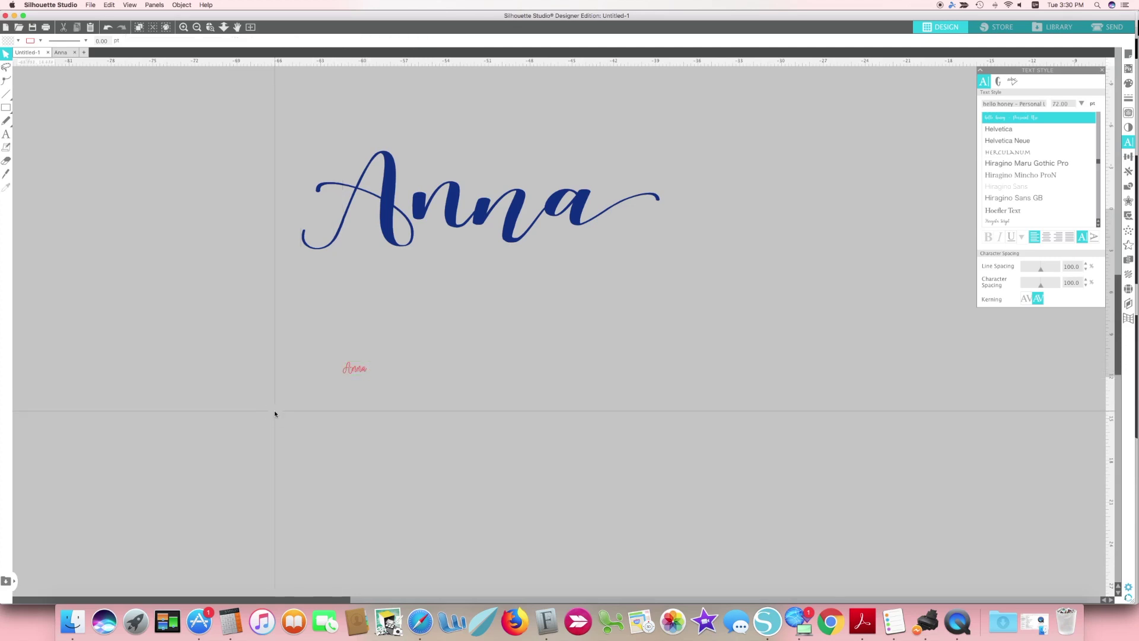
# Enlarge the new outlined name proportionally to about 12.35 in wide and place it directly beneath the blue lettering
pyautogui.click(346, 378)
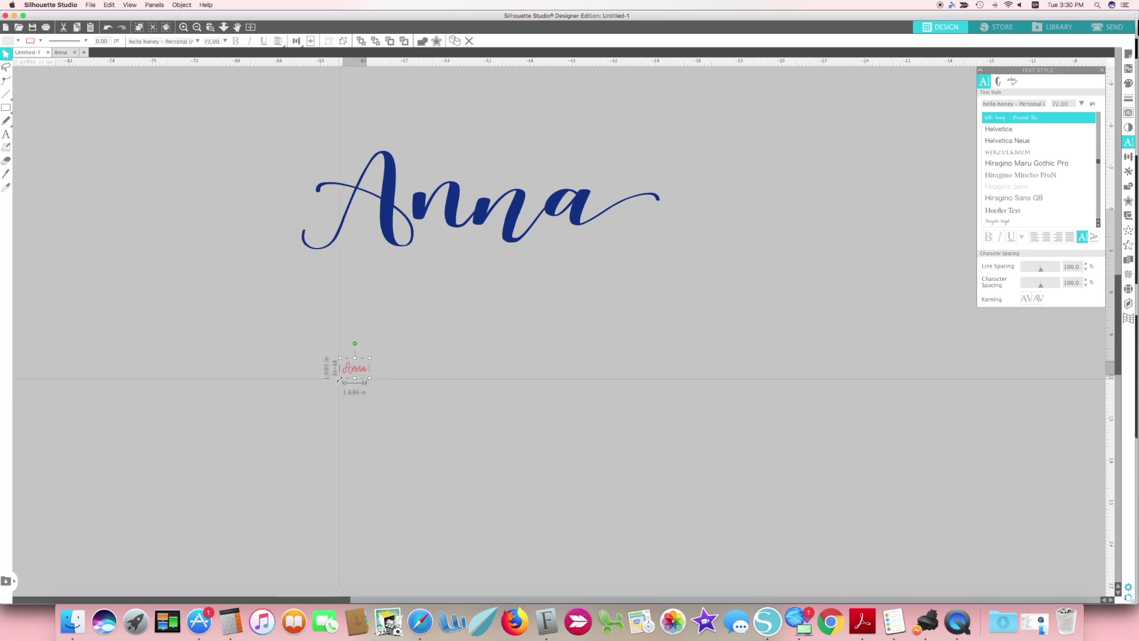
pyautogui.moveTo(306, 407); pyautogui.dragTo(198, 475)
pyautogui.moveTo(318, 432); pyautogui.dragTo(461, 356)
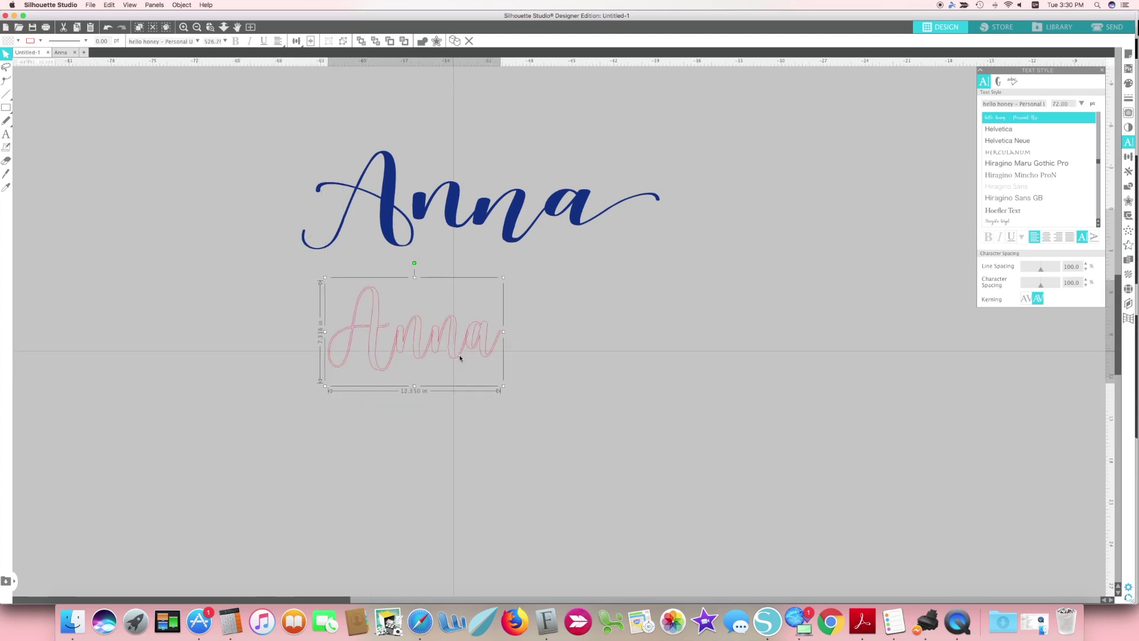
pyautogui.click(581, 492)
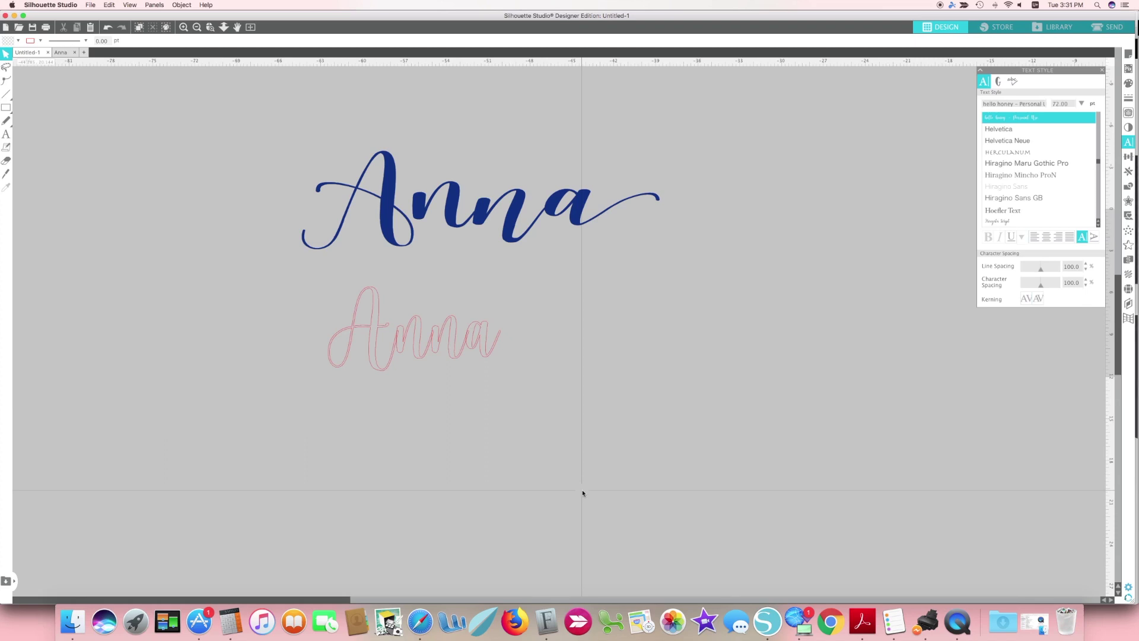
# Duplicate the outlined hello honey name and place the copy beside the original on its right
pyautogui.click(455, 359)
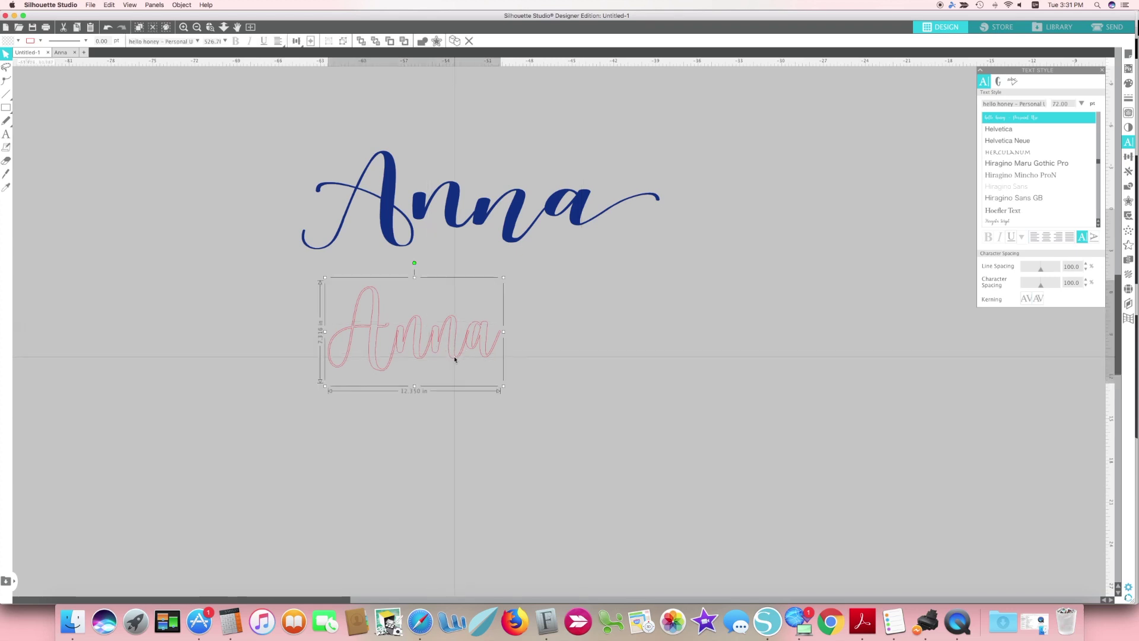
pyautogui.press('super+c')
pyautogui.press('super+v')
pyautogui.press('super+v')
pyautogui.press('super+v')
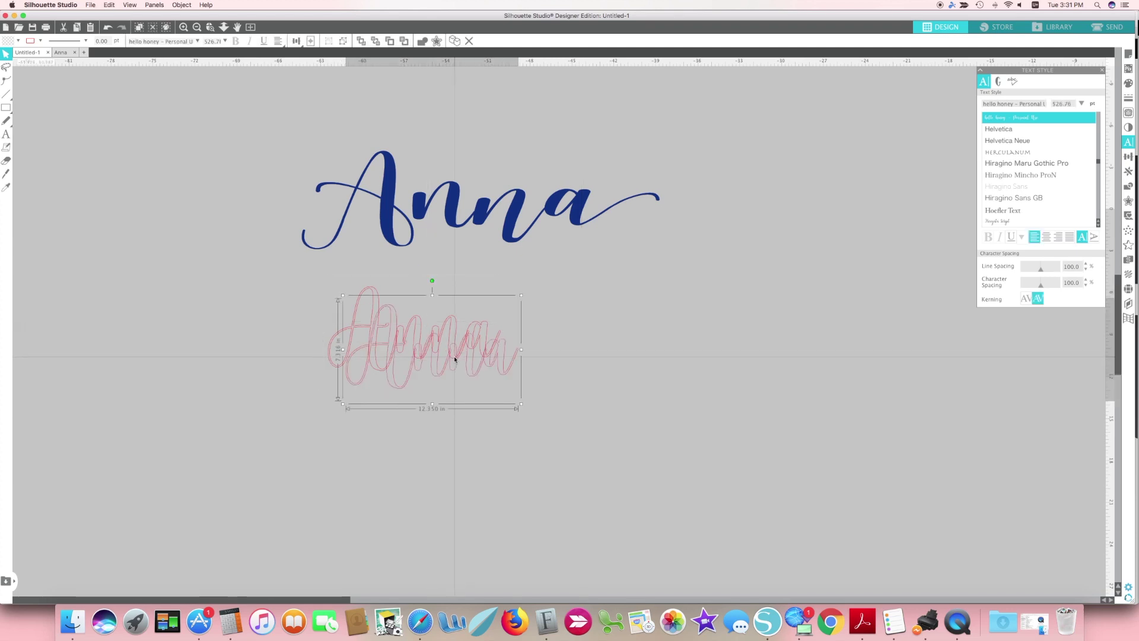
pyautogui.click(467, 371)
pyautogui.moveTo(466, 370); pyautogui.dragTo(664, 349)
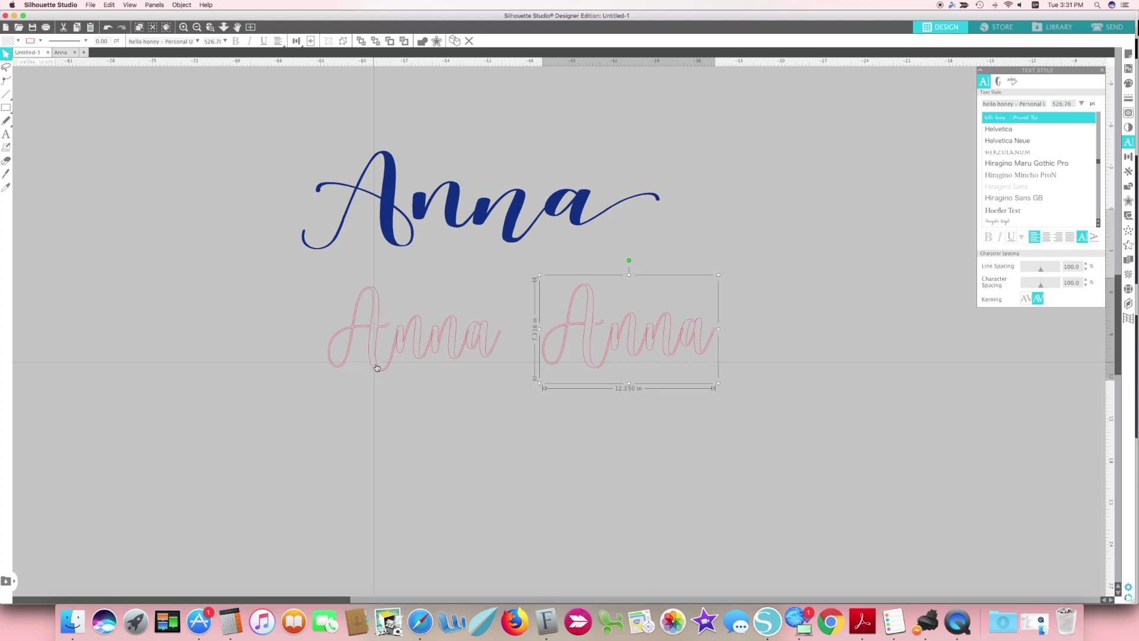
pyautogui.click(366, 382)
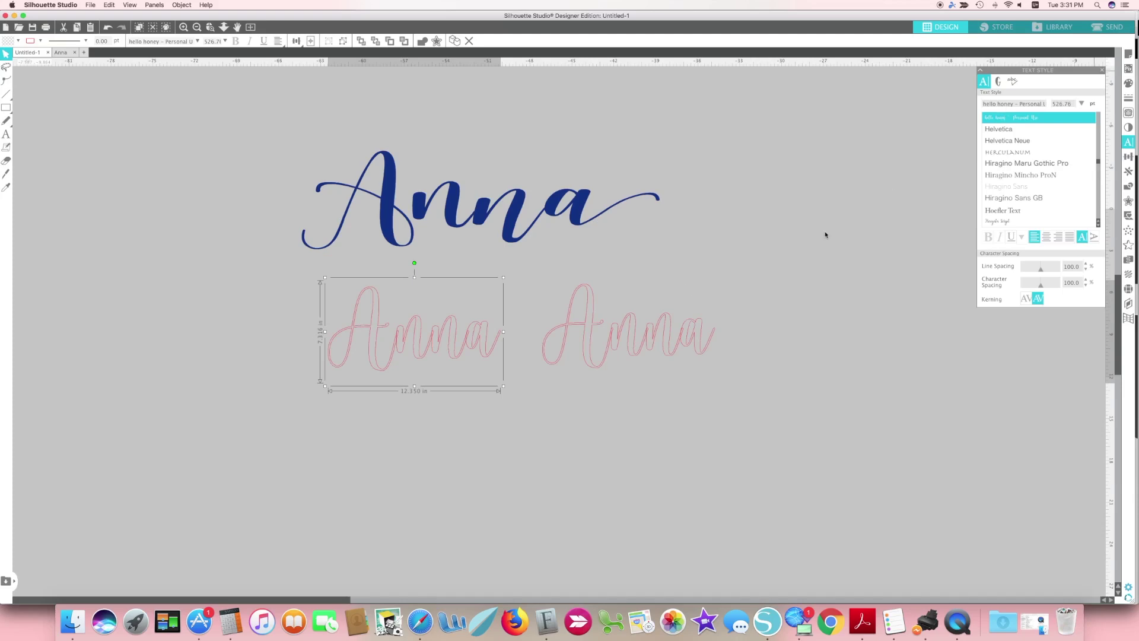
pyautogui.click(587, 344)
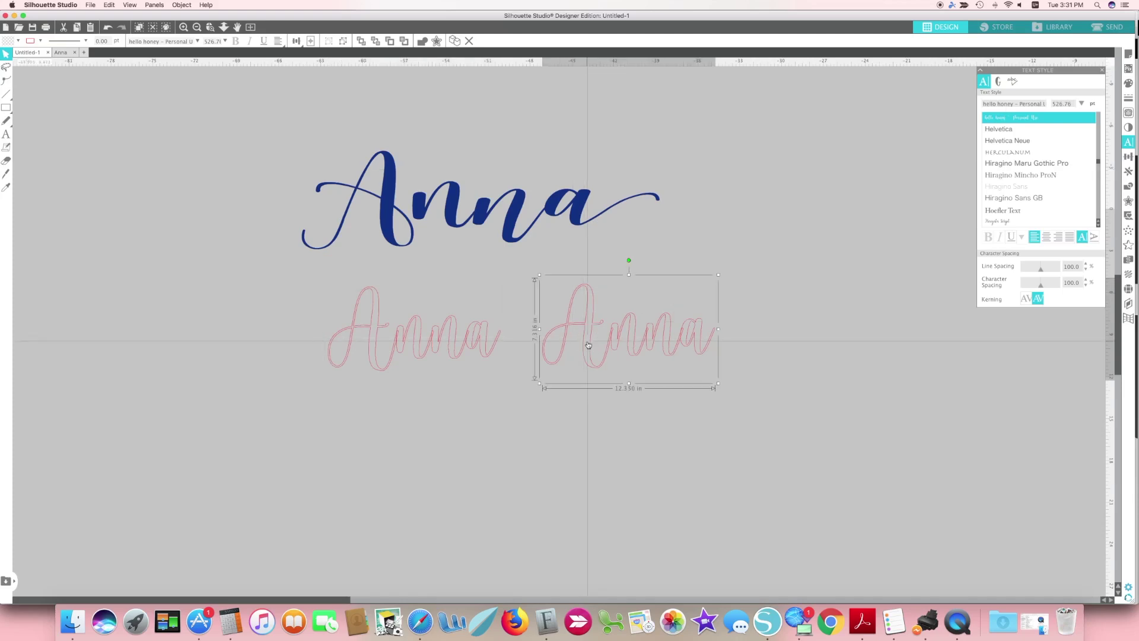
pyautogui.click(994, 104)
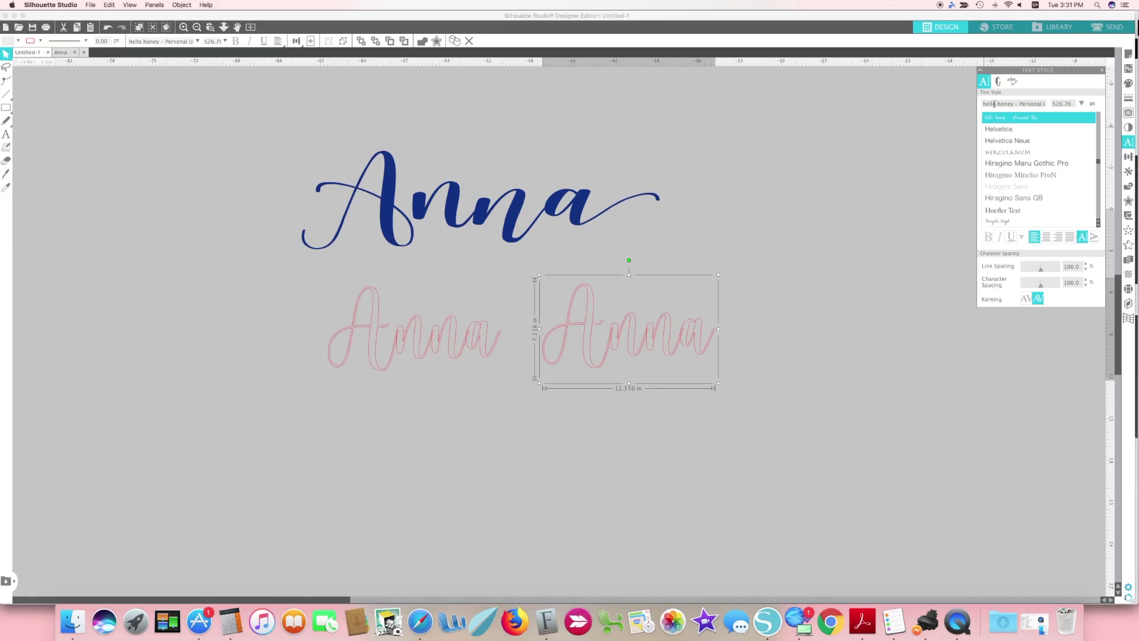
pyautogui.press('super+a')
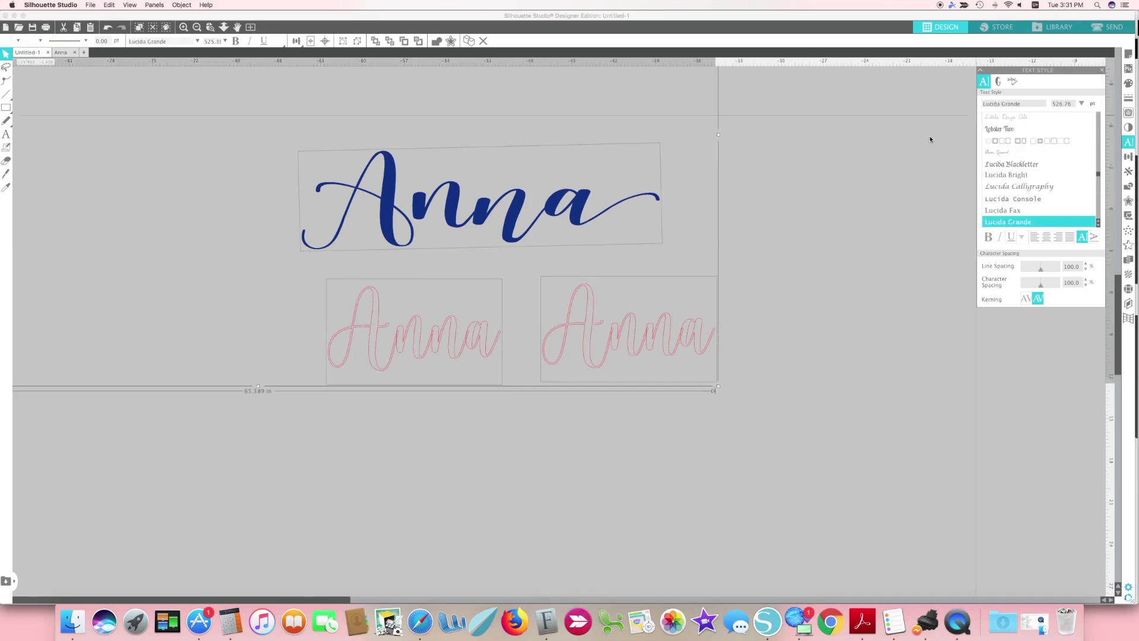
# Change the font of the duplicated name on the right to Willshering
pyautogui.click(669, 340)
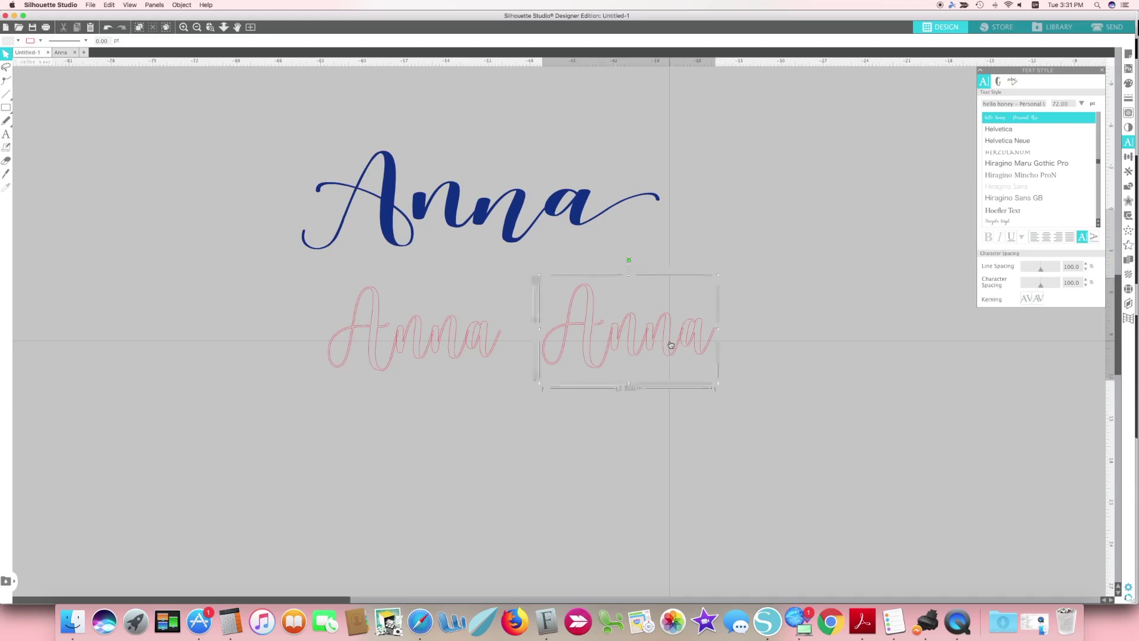
pyautogui.moveTo(985, 104); pyautogui.dragTo(1047, 104)
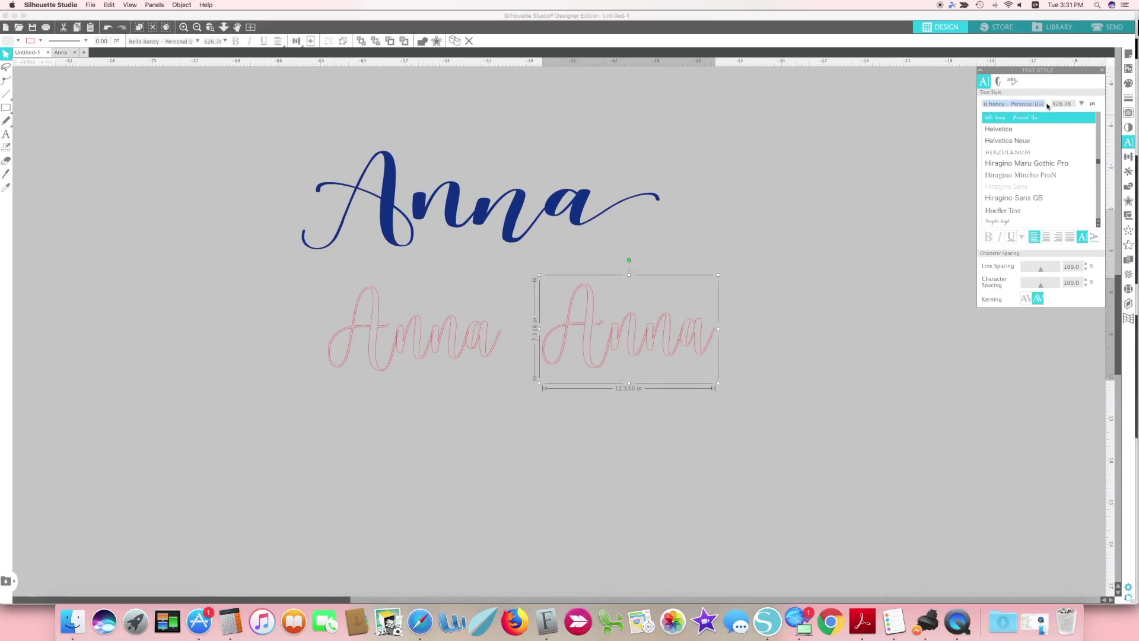
pyautogui.write('h')
pyautogui.write('wid')
pyautogui.write('l')
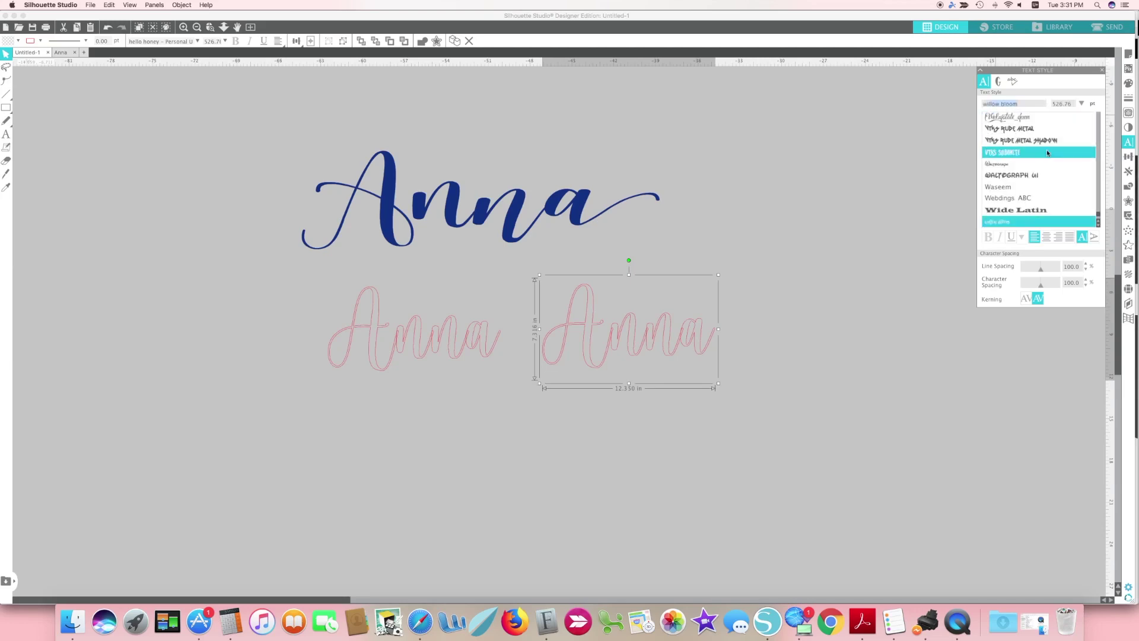
pyautogui.write('shering')
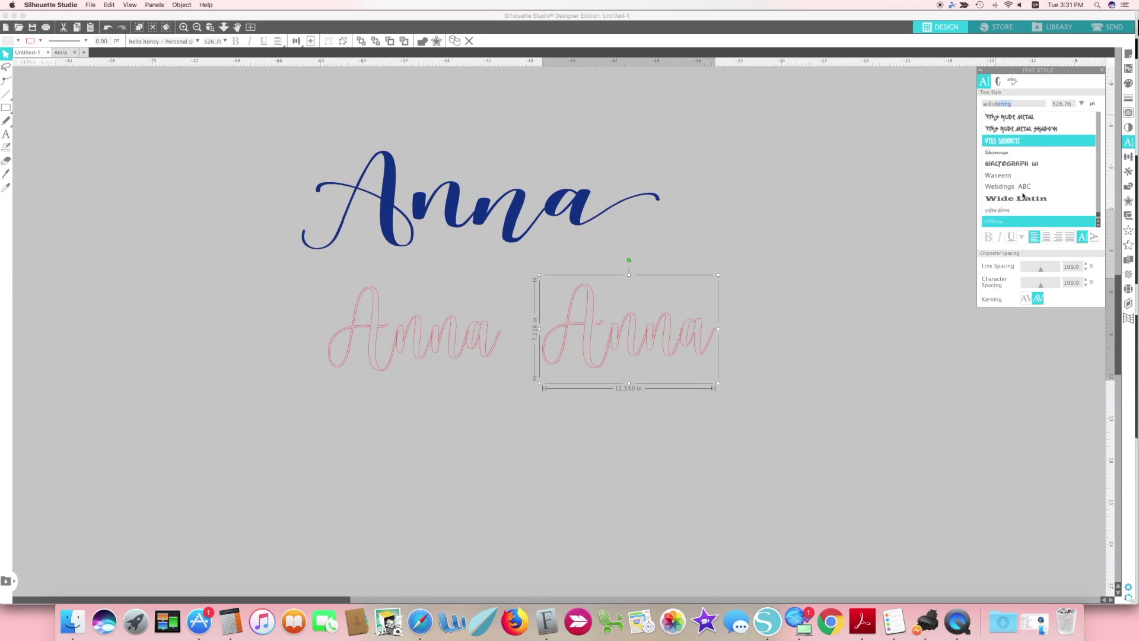
pyautogui.click(1003, 222)
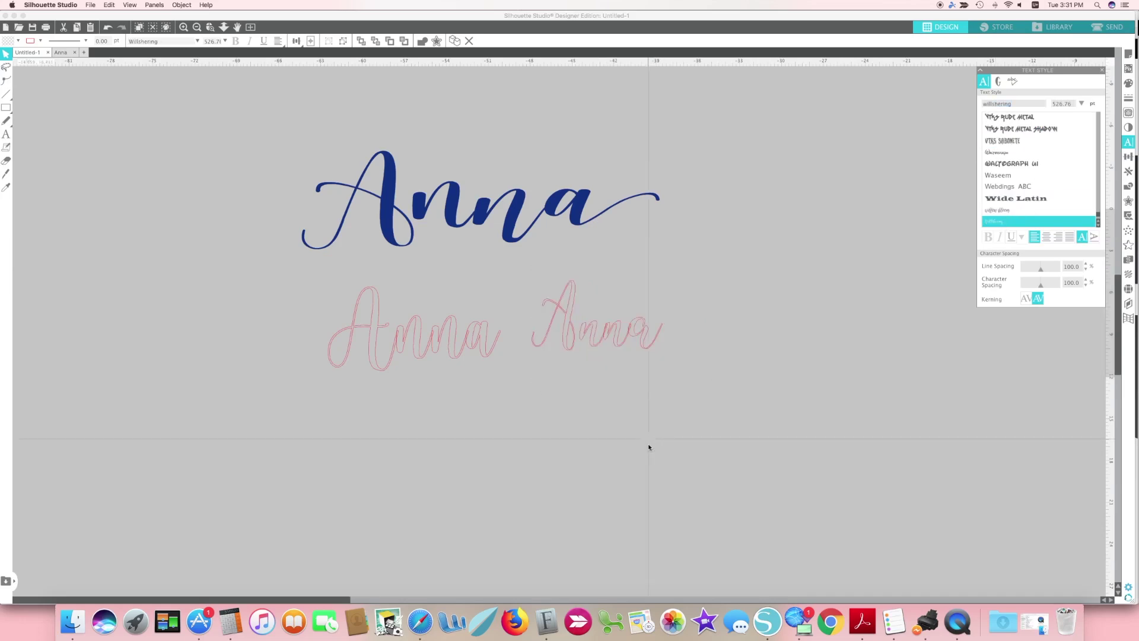
pyautogui.click(648, 442)
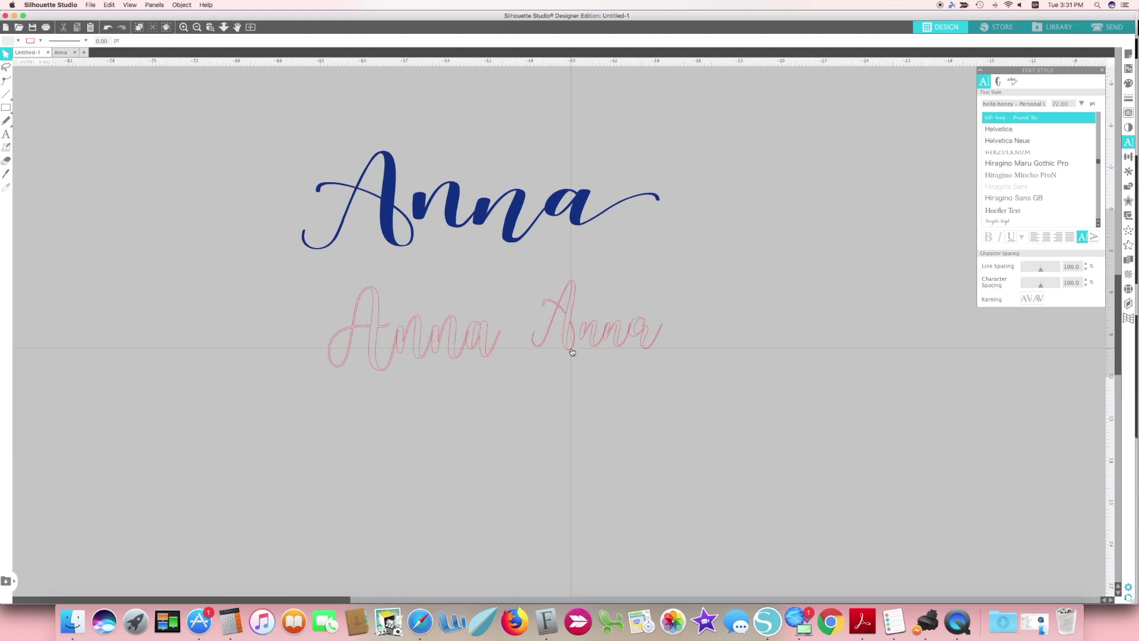
# Enlarge the Willshering name slightly so it comes closer to the size of the hello honey one
pyautogui.click(650, 354)
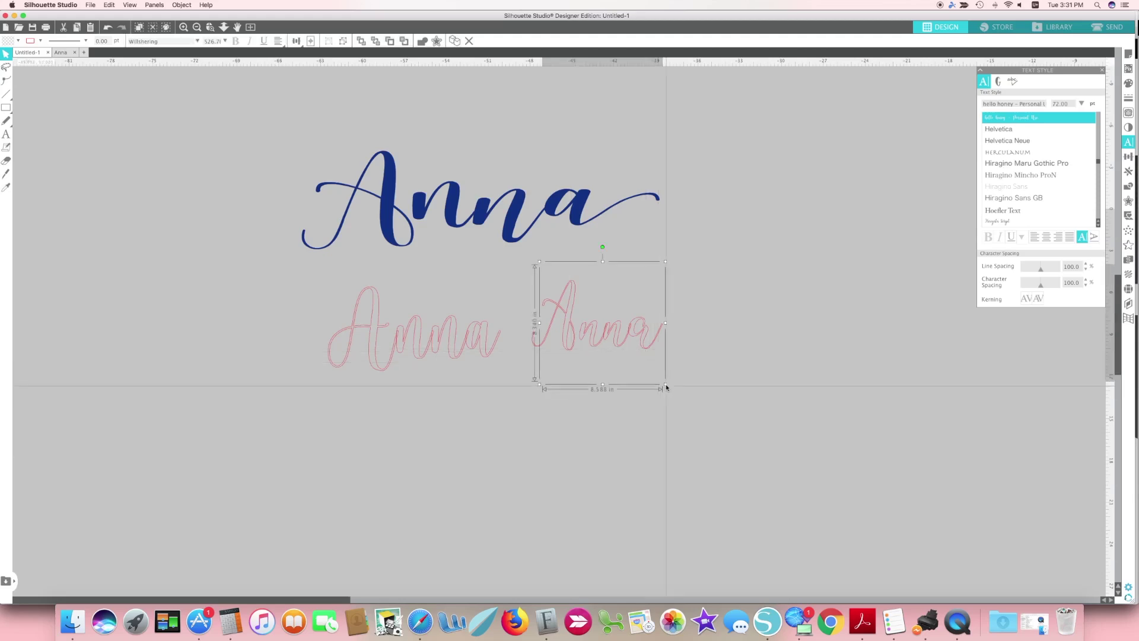
pyautogui.moveTo(666, 387); pyautogui.dragTo(689, 407)
pyautogui.click(365, 455)
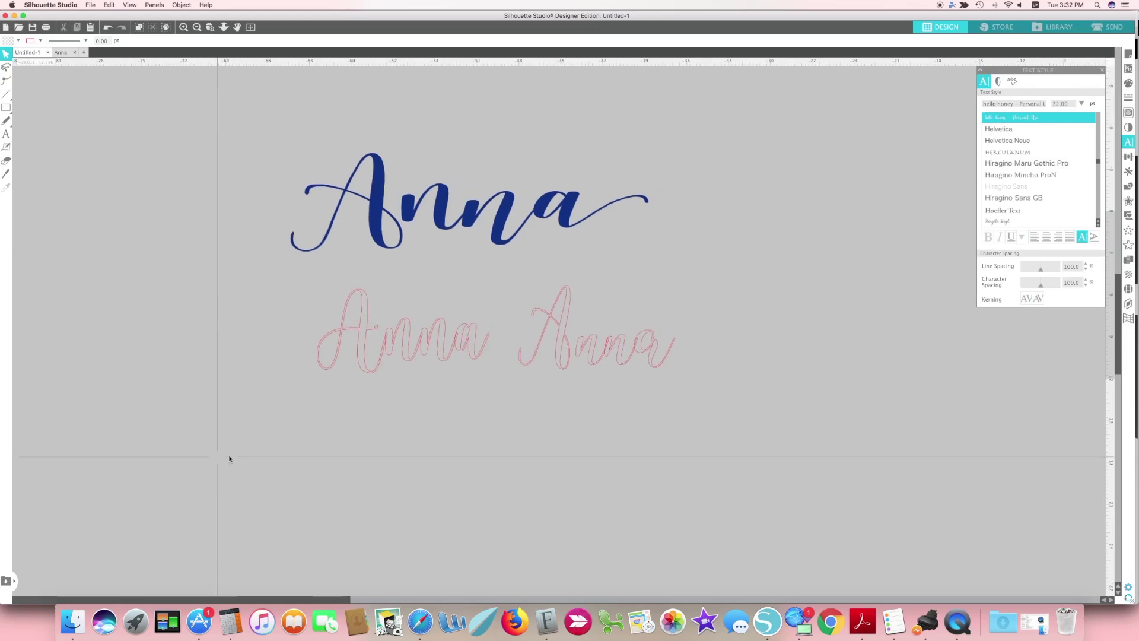
# Lay the outlined hello honey name over the blue lettering to compare the letter shapes
pyautogui.scroll(5, 229, 458)
pyautogui.hscroll(2, 229, 457)
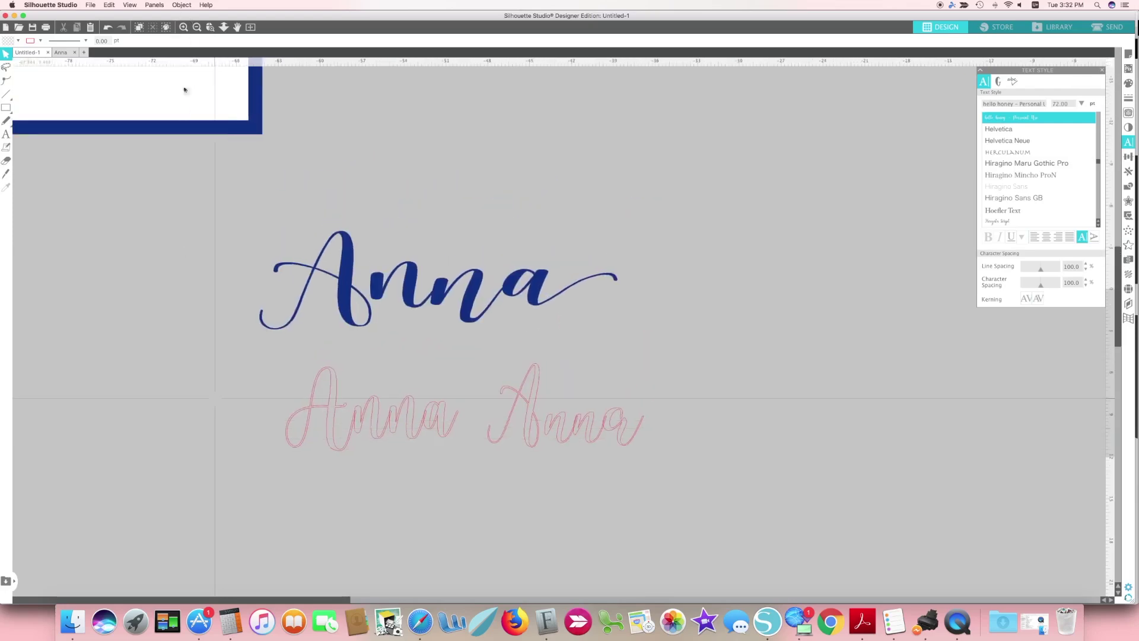
pyautogui.click(183, 26)
pyautogui.hscroll(-3, 377, 245)
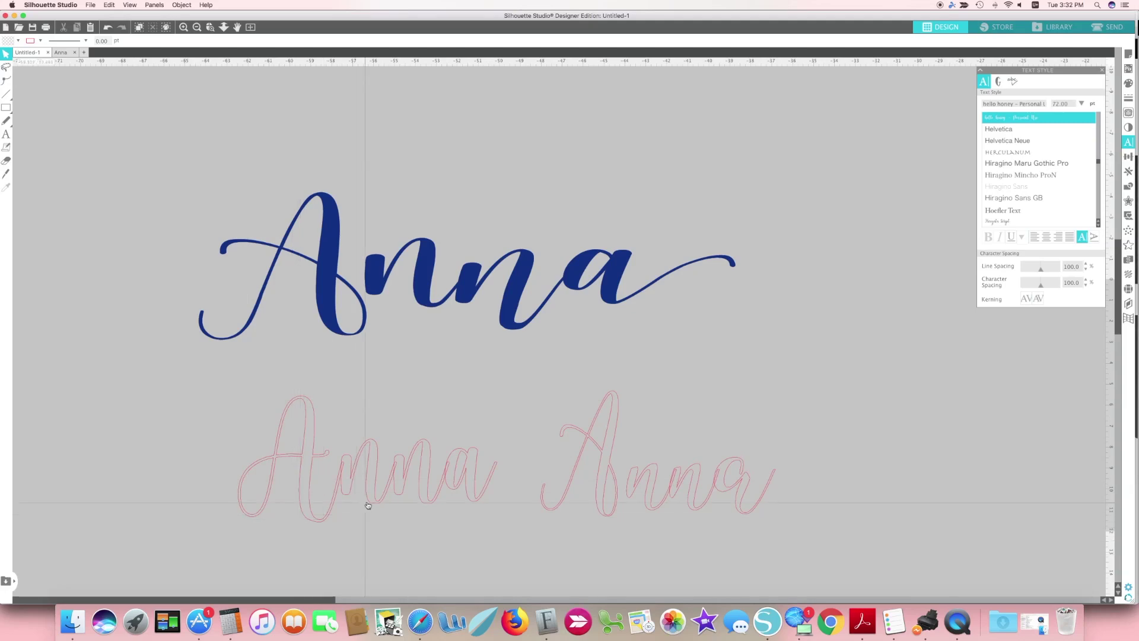
pyautogui.moveTo(373, 467); pyautogui.dragTo(396, 302)
pyautogui.click(491, 312)
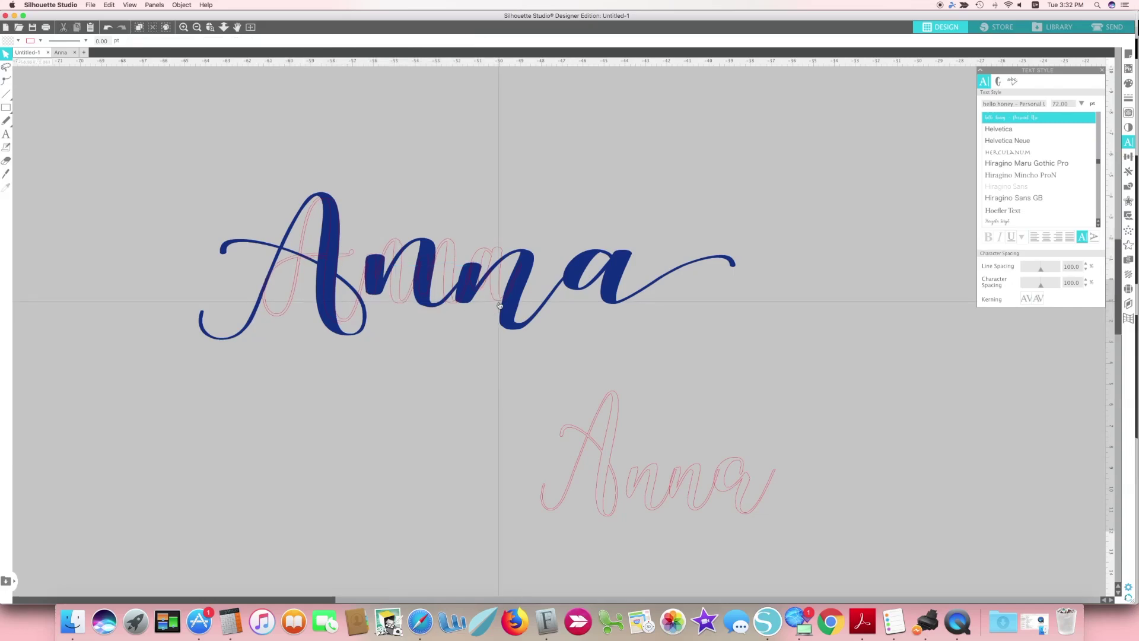
# Enlarge the overlaid hello honey name proportionally to about 13.9 in wide and shift it up and left over the blue lettering
pyautogui.click(499, 302)
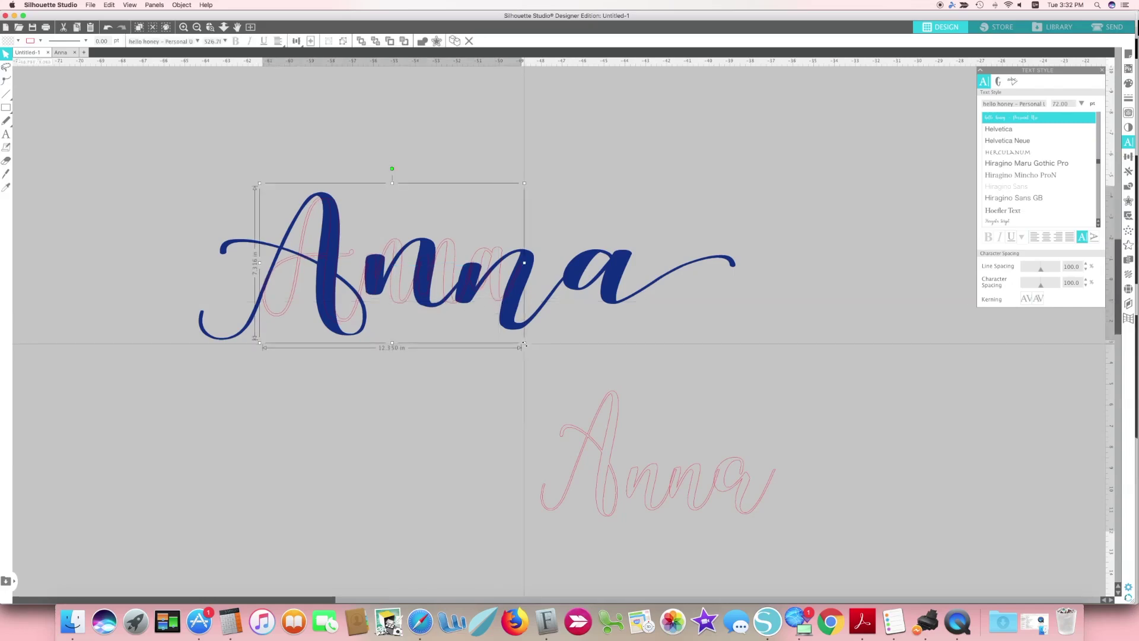
pyautogui.moveTo(524, 343); pyautogui.dragTo(556, 368)
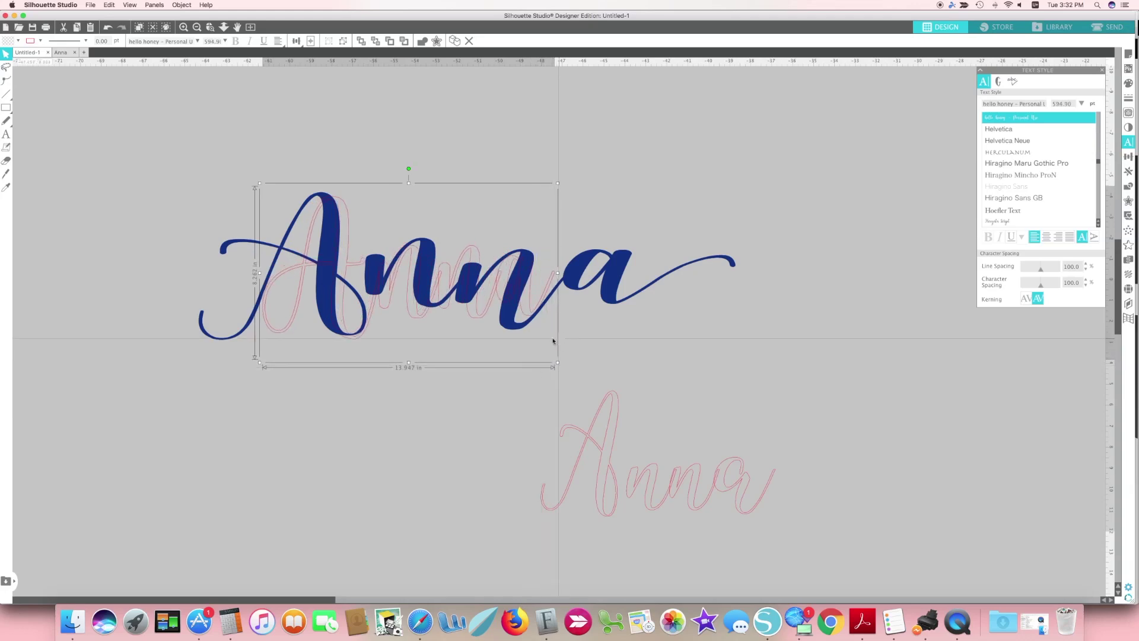
pyautogui.moveTo(387, 310); pyautogui.dragTo(372, 301)
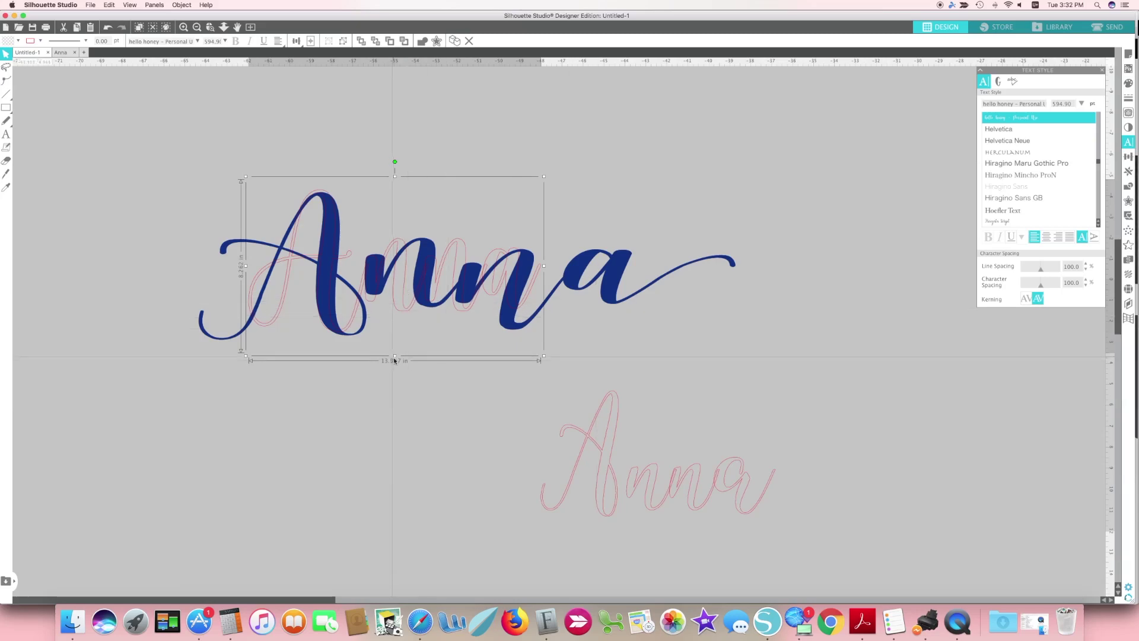
# Squash the overlaid hello honey name slightly in height and stretch it to about 17.5 in wide to match the blue lettering
pyautogui.moveTo(394, 356); pyautogui.dragTo(395, 345)
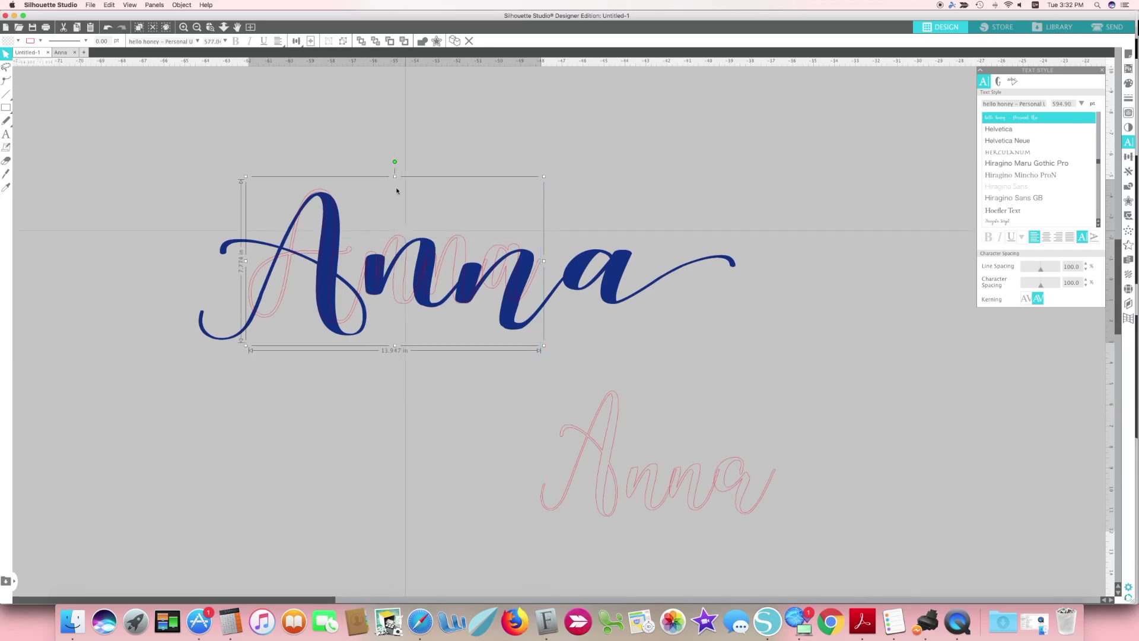
pyautogui.moveTo(395, 176); pyautogui.dragTo(395, 184)
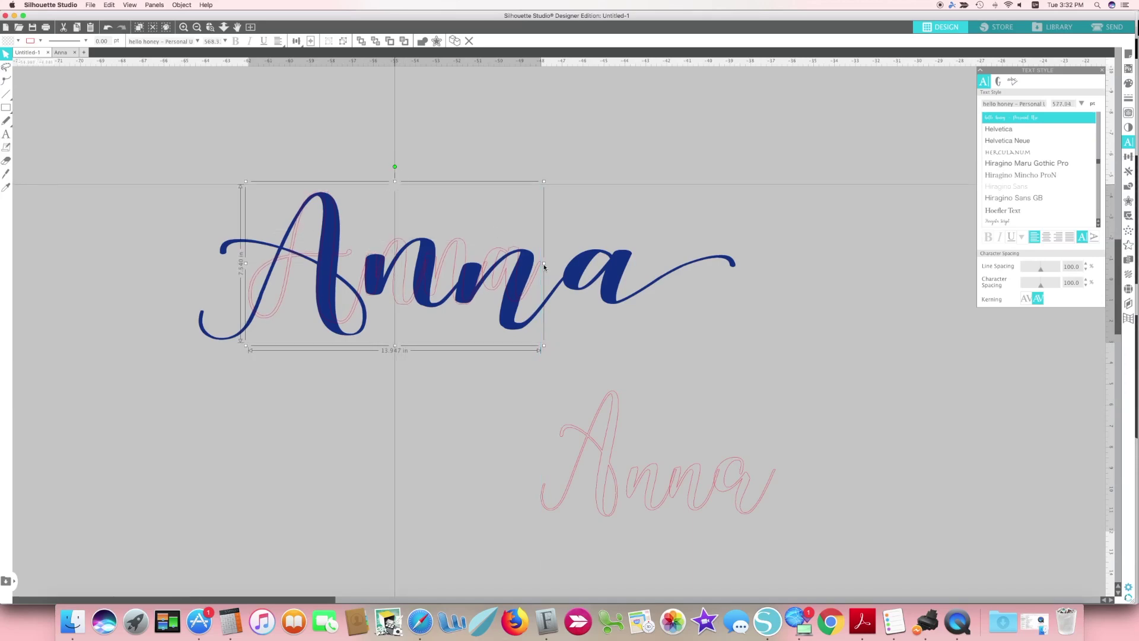
pyautogui.moveTo(544, 263); pyautogui.dragTo(600, 271)
pyautogui.moveTo(609, 271); pyautogui.dragTo(626, 268)
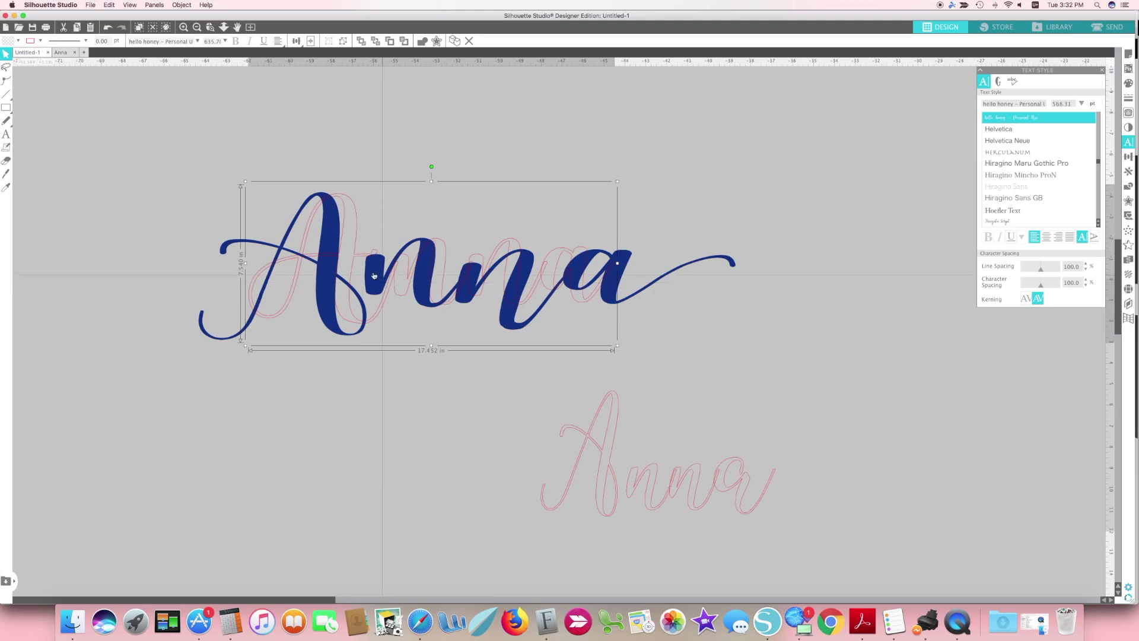
# Shift the overlaid hello honey name left over the blue lettering and stretch it to about 20.7 in wide
pyautogui.moveTo(355, 271); pyautogui.dragTo(325, 268)
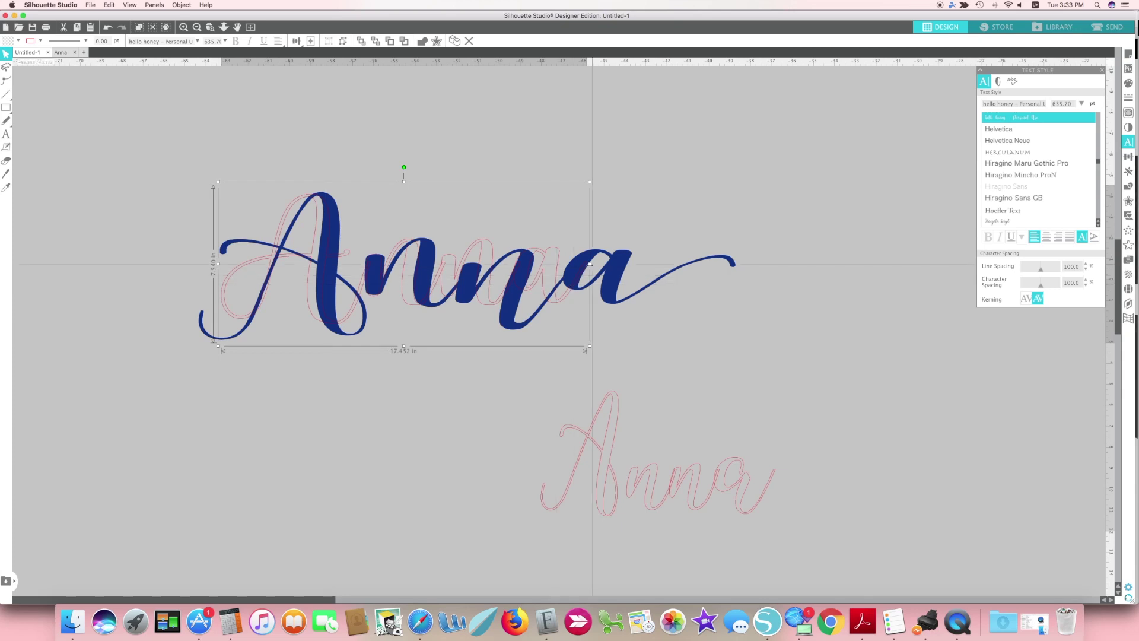
pyautogui.moveTo(588, 265); pyautogui.dragTo(627, 266)
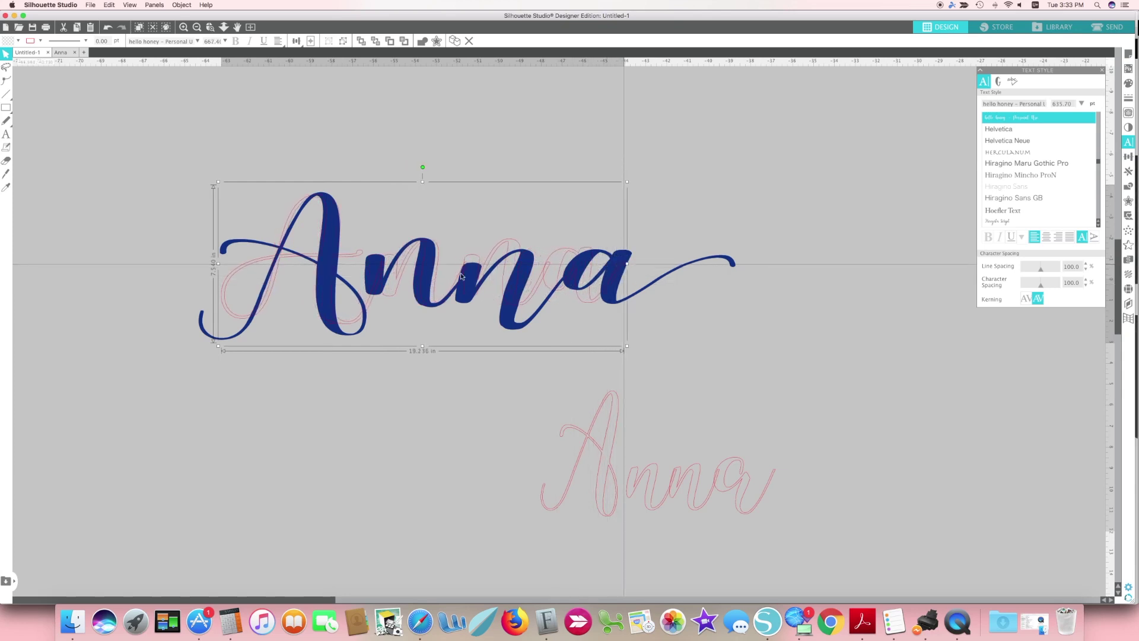
pyautogui.moveTo(402, 279); pyautogui.dragTo(386, 277)
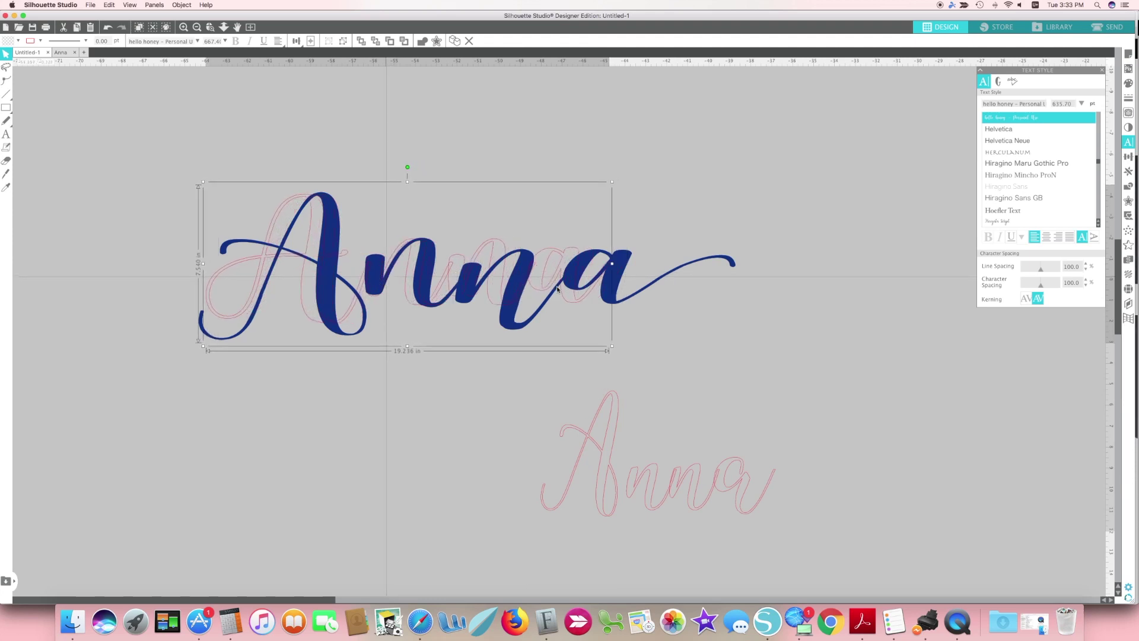
pyautogui.click(612, 266)
pyautogui.moveTo(613, 264); pyautogui.dragTo(644, 265)
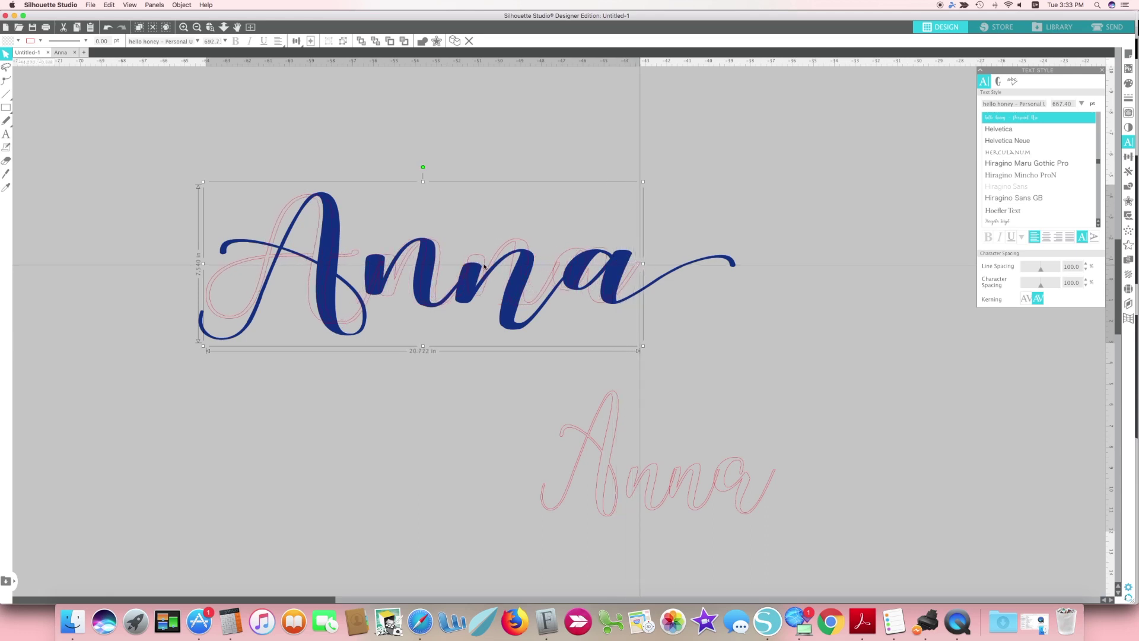
pyautogui.moveTo(396, 280); pyautogui.dragTo(388, 282)
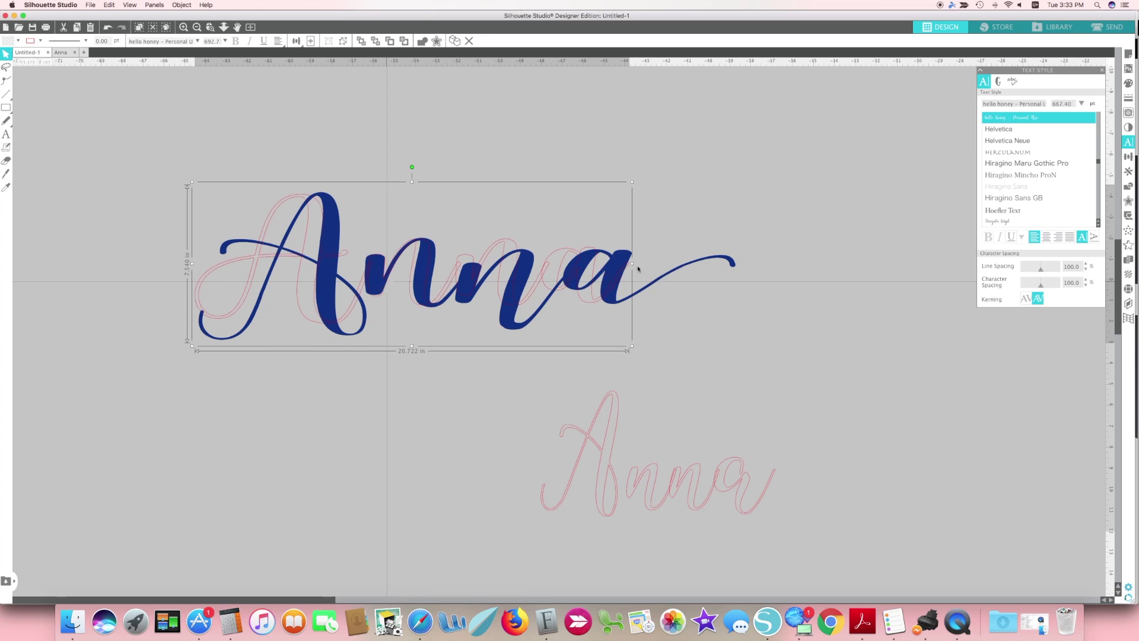
# Stretch the overlaid hello honey name further to about 23.6 in wide, nudging it left to line its first n up with the blue one
pyautogui.moveTo(634, 266); pyautogui.dragTo(646, 263)
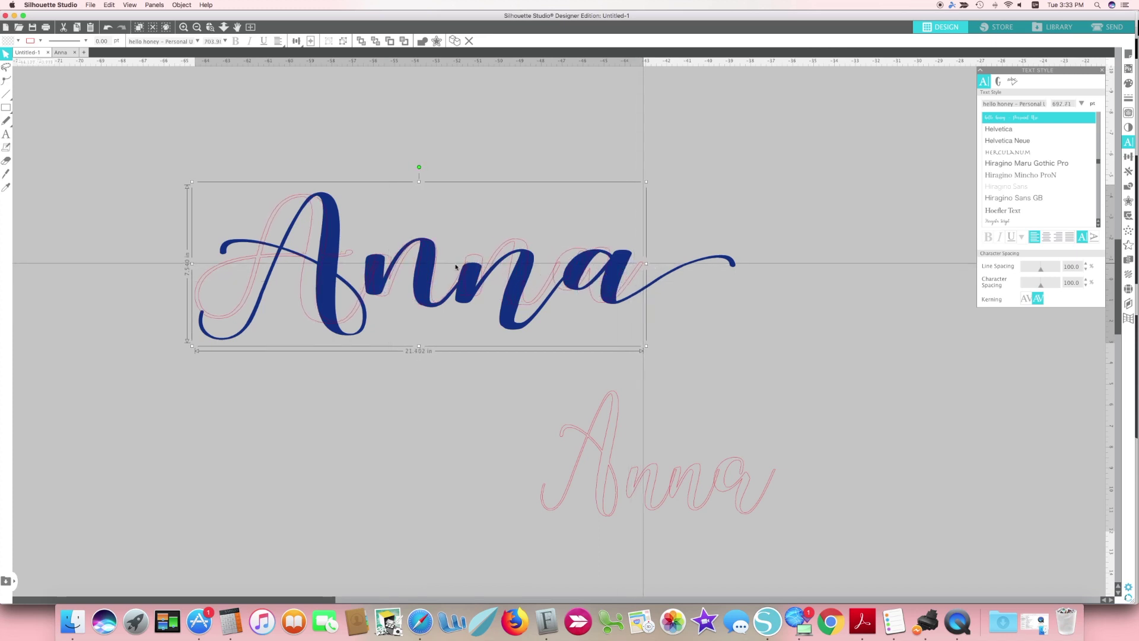
pyautogui.moveTo(399, 274); pyautogui.dragTo(391, 273)
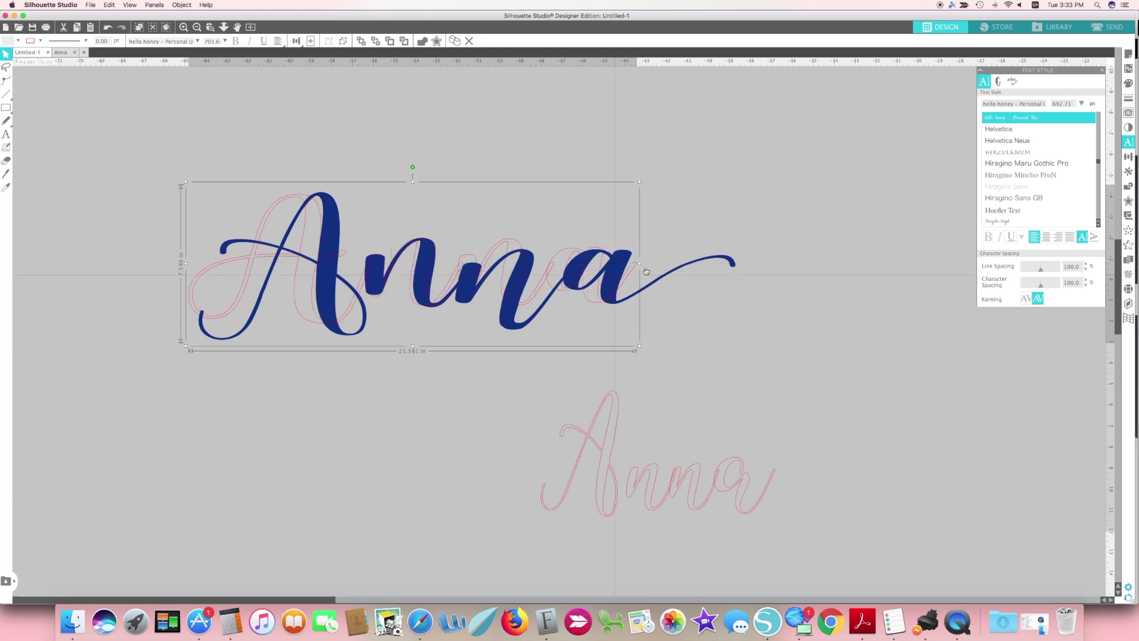
pyautogui.moveTo(641, 265); pyautogui.dragTo(656, 264)
pyautogui.moveTo(400, 271); pyautogui.dragTo(391, 271)
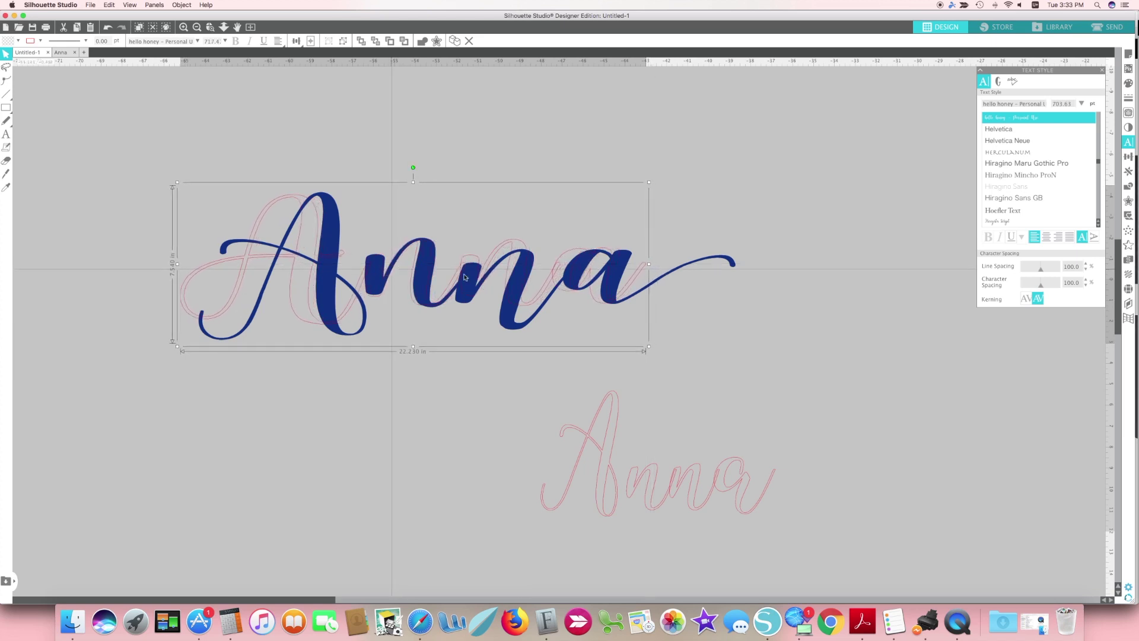
pyautogui.moveTo(651, 269); pyautogui.dragTo(681, 267)
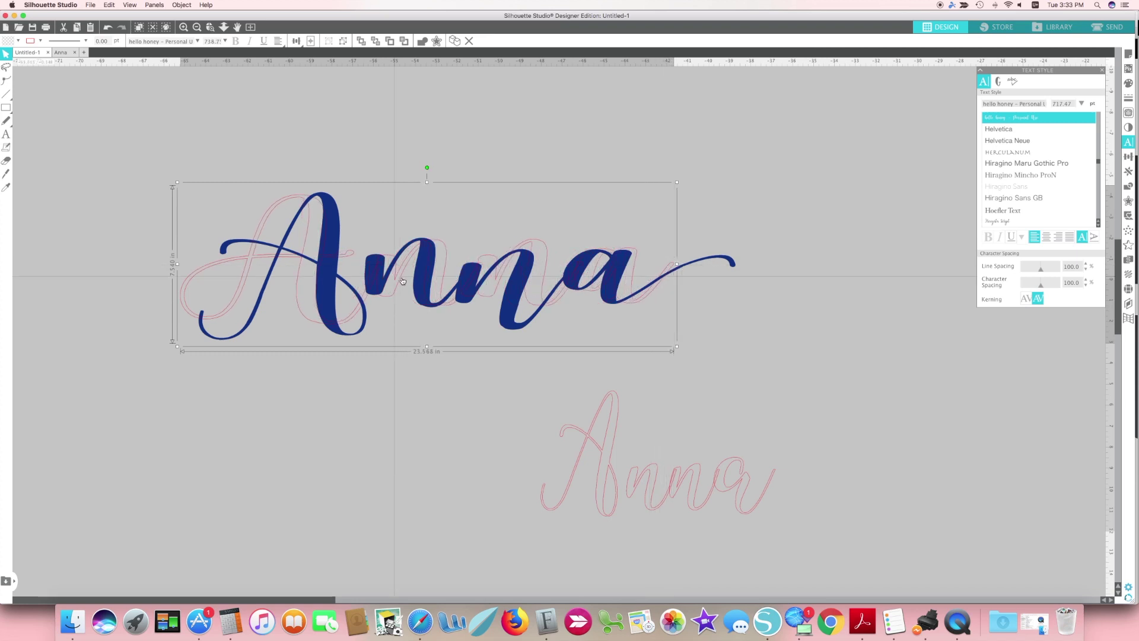
pyautogui.moveTo(399, 279); pyautogui.dragTo(390, 279)
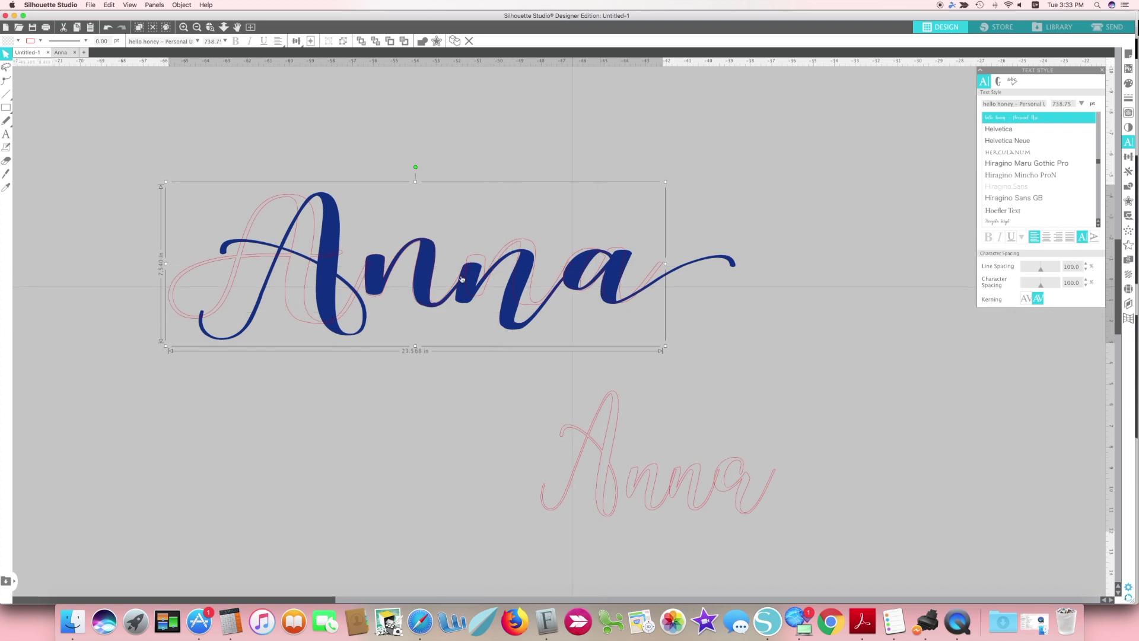
# Place the hello honey name below the blue lettering and move the Willshering name aside to its right
pyautogui.moveTo(485, 272); pyautogui.dragTo(287, 441)
pyautogui.moveTo(611, 467); pyautogui.dragTo(850, 439)
pyautogui.moveTo(315, 457); pyautogui.dragTo(473, 452)
pyautogui.click(119, 462)
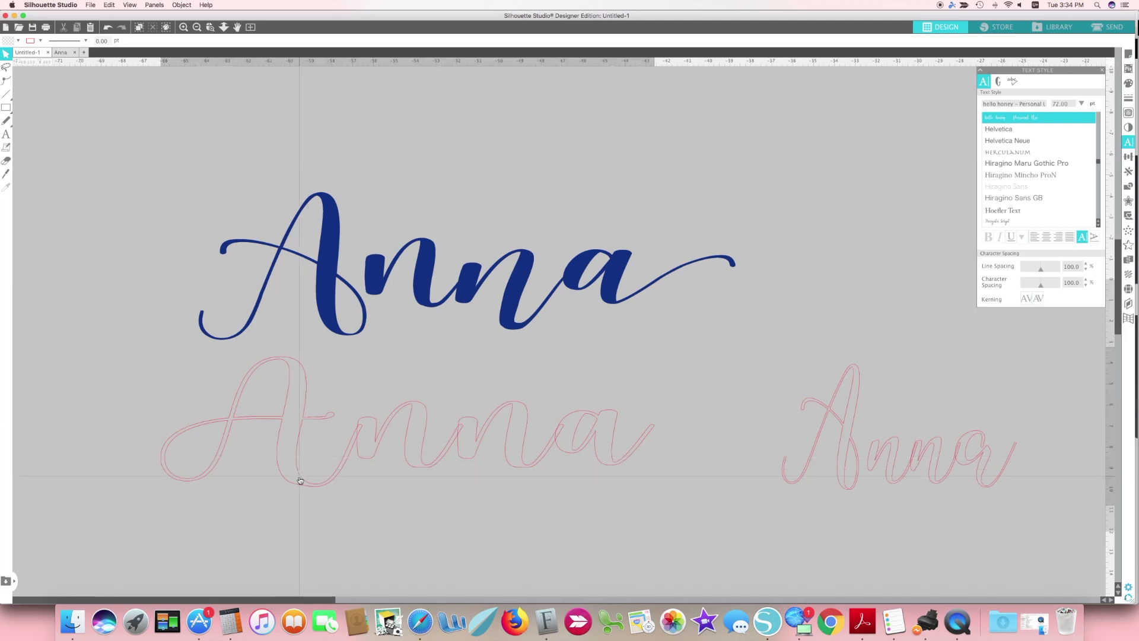
# Ungroup the hello honey name into separate letters and deselect them
pyautogui.click(300, 481)
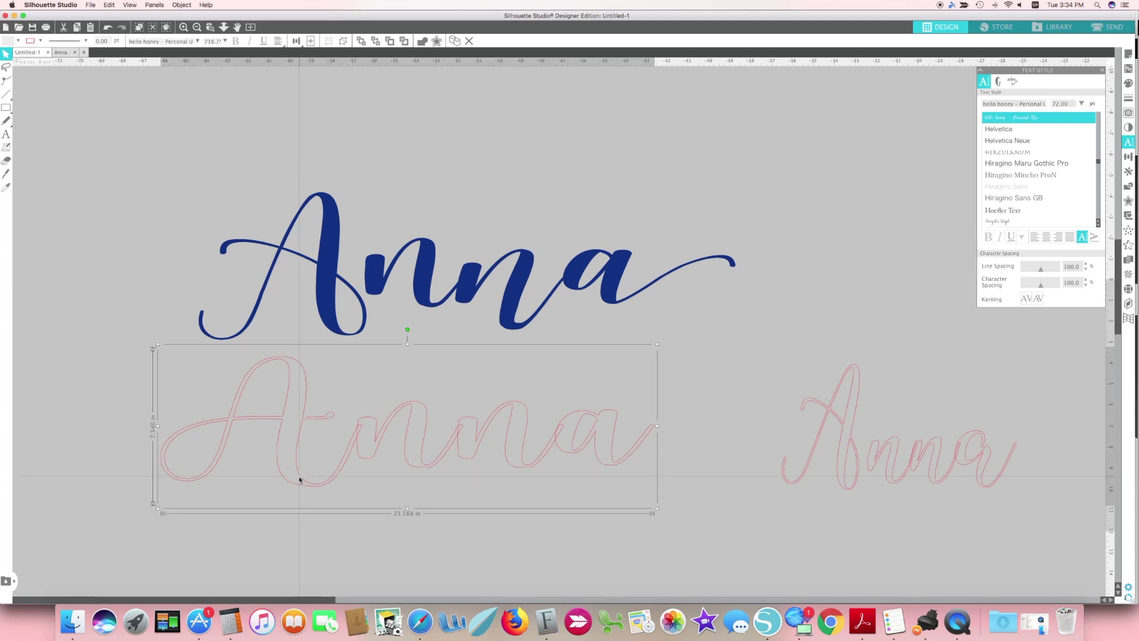
pyautogui.click(343, 41)
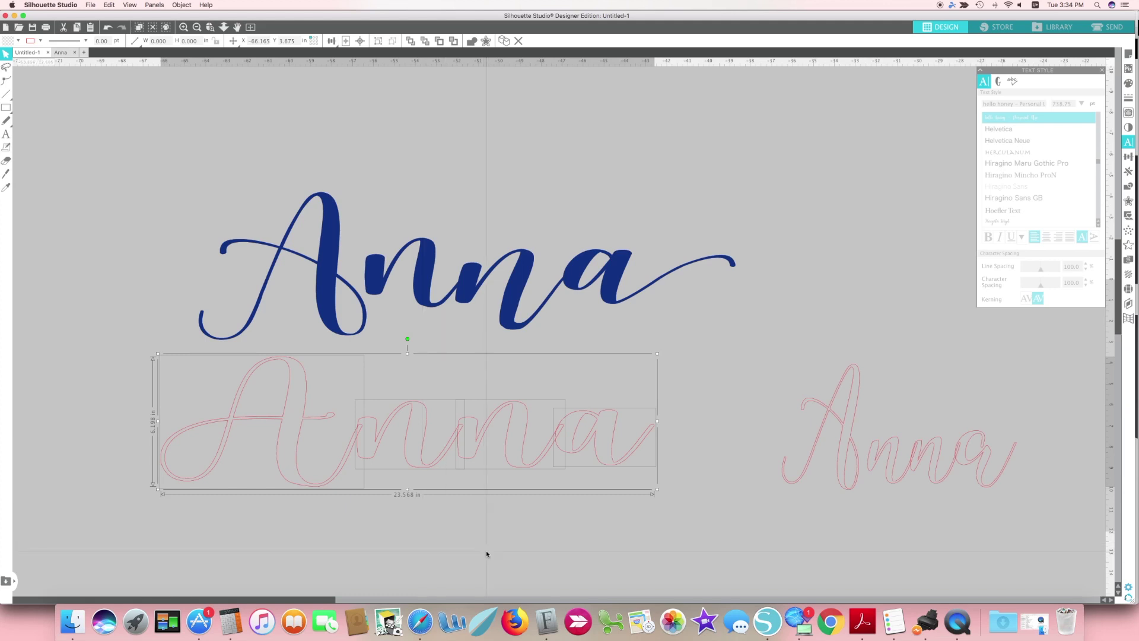
pyautogui.click(480, 552)
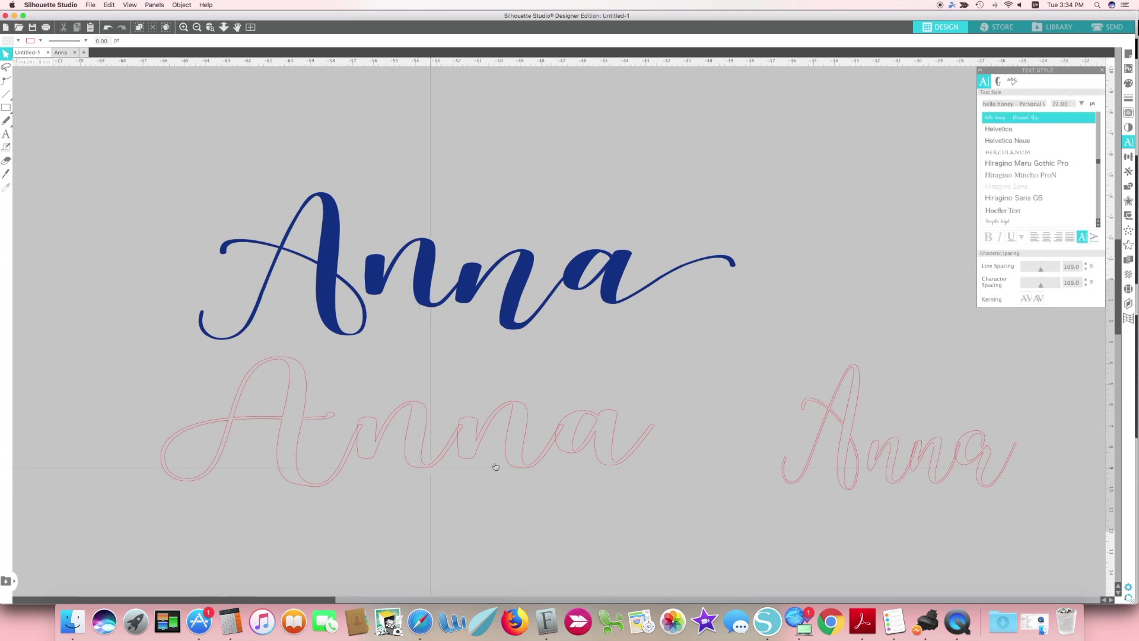
# Lower the second n slightly and tilt it clockwise, adjusting the angle against the blue n before returning it to the outlined name
pyautogui.moveTo(515, 469); pyautogui.dragTo(507, 476)
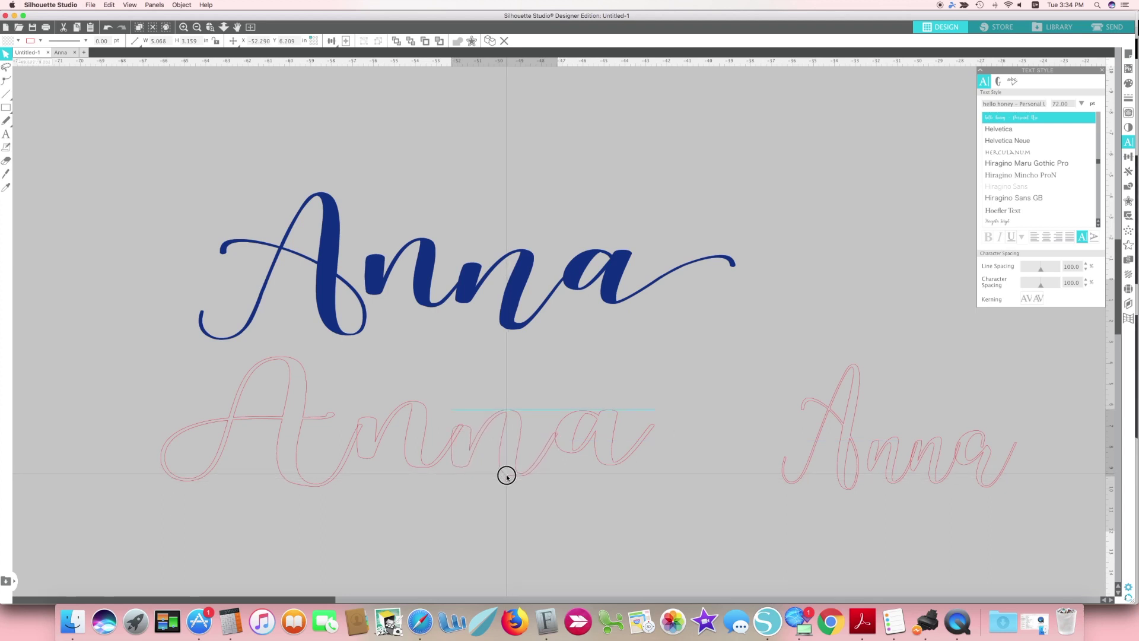
pyautogui.moveTo(517, 437); pyautogui.dragTo(517, 392)
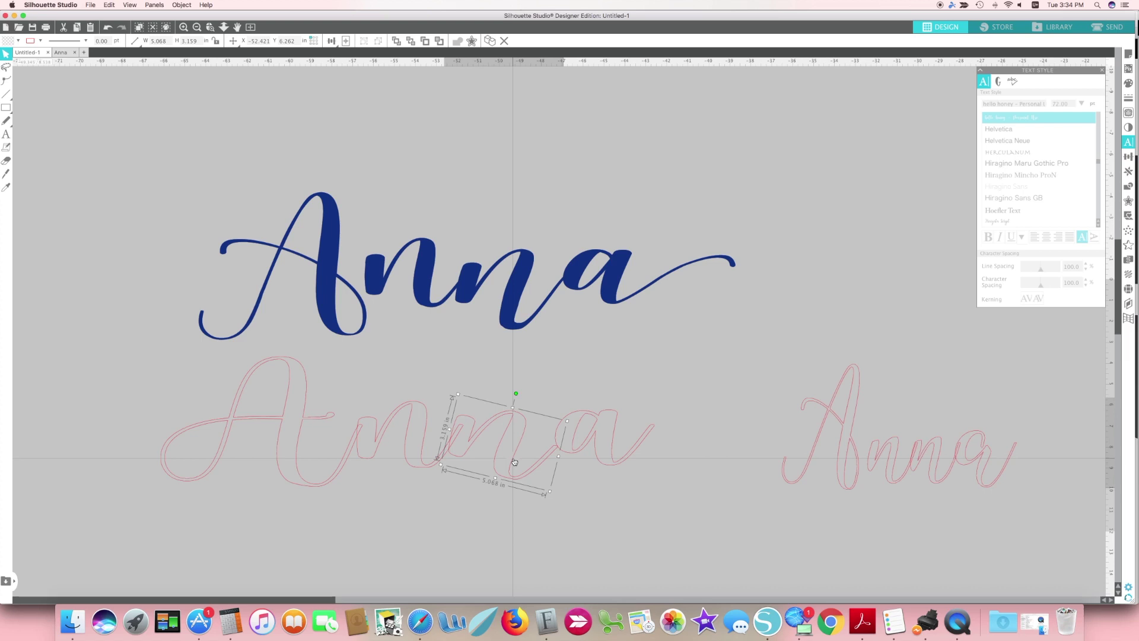
pyautogui.moveTo(514, 457); pyautogui.dragTo(520, 303)
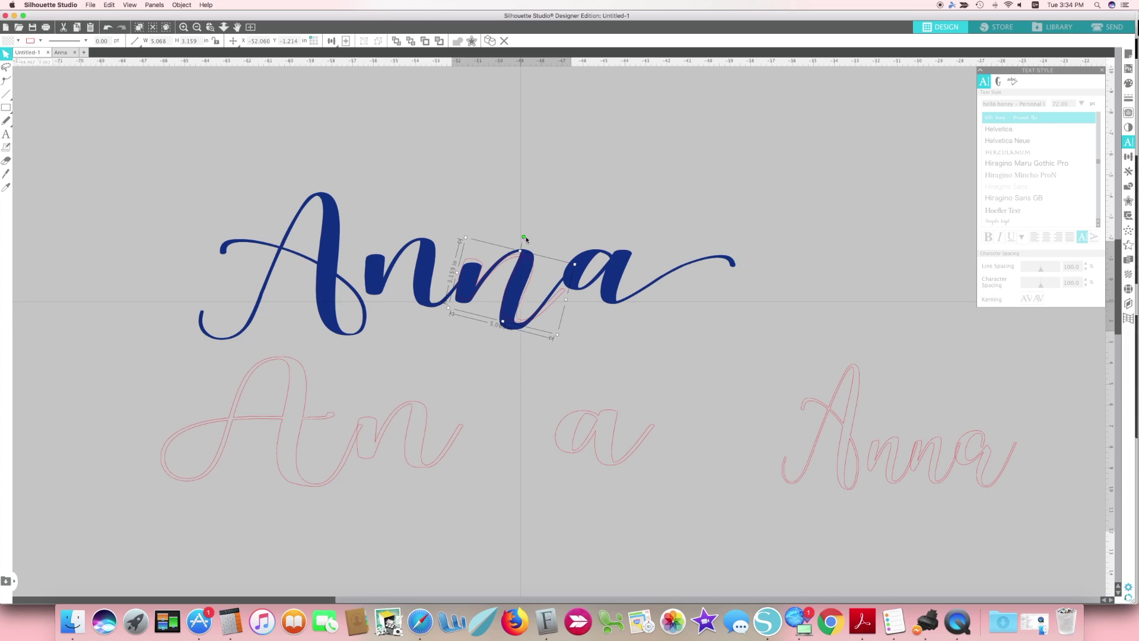
pyautogui.moveTo(524, 237); pyautogui.dragTo(517, 238)
pyautogui.moveTo(524, 321); pyautogui.dragTo(517, 476)
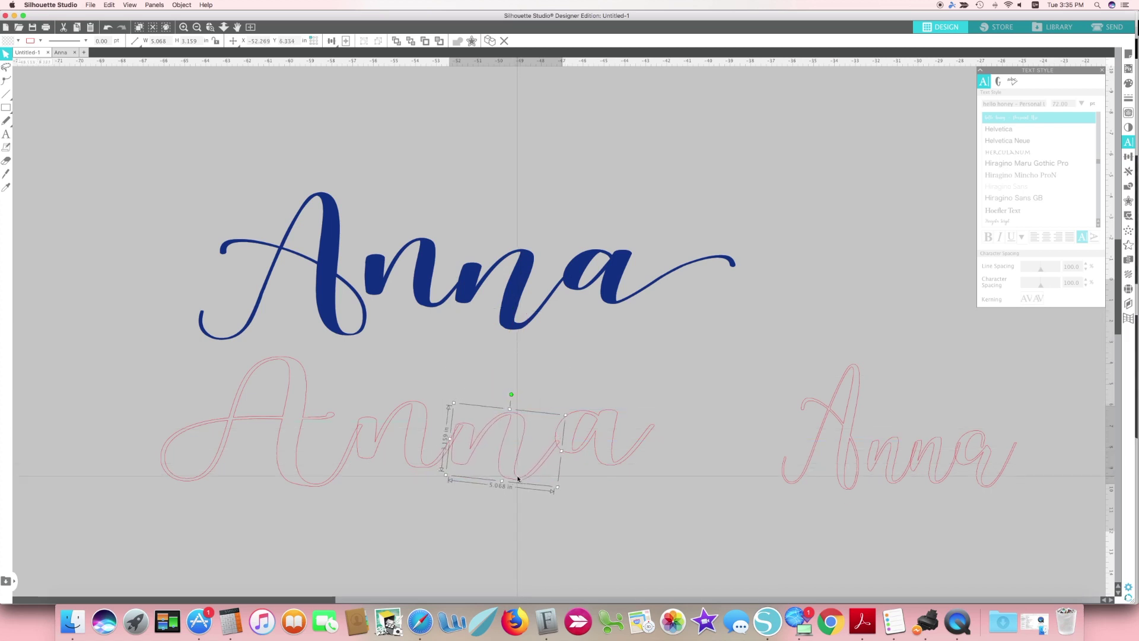
# Tilt the outlined final a clockwise to match the blue a, then place it back beside the second n
pyautogui.moveTo(599, 436); pyautogui.dragTo(608, 299)
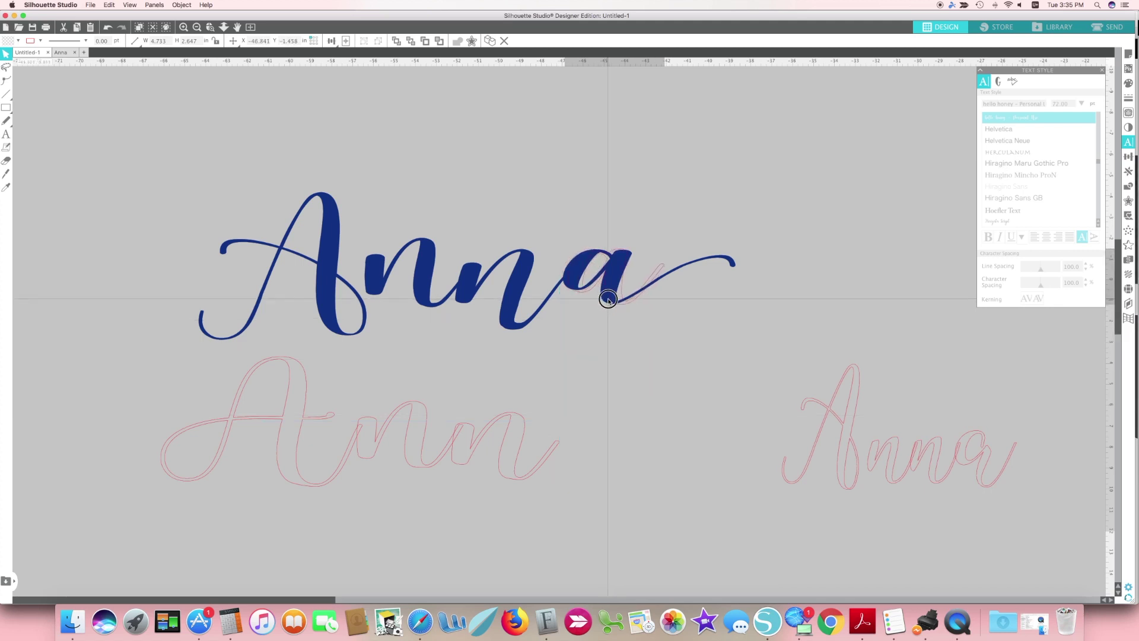
pyautogui.click(616, 251)
pyautogui.click(616, 253)
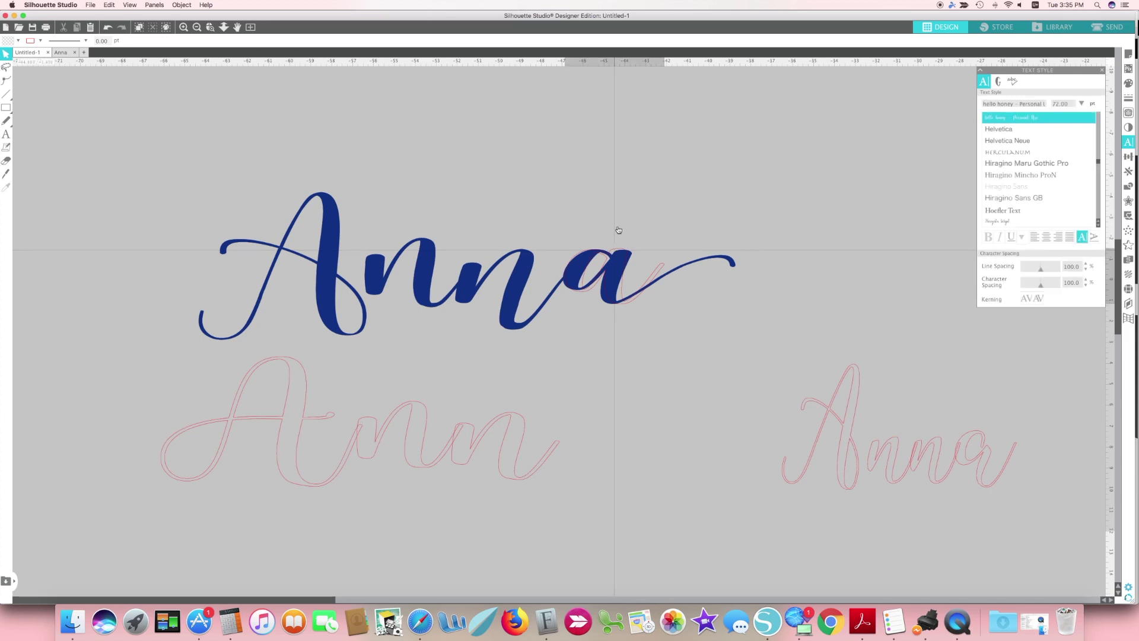
pyautogui.moveTo(615, 232); pyautogui.dragTo(614, 440)
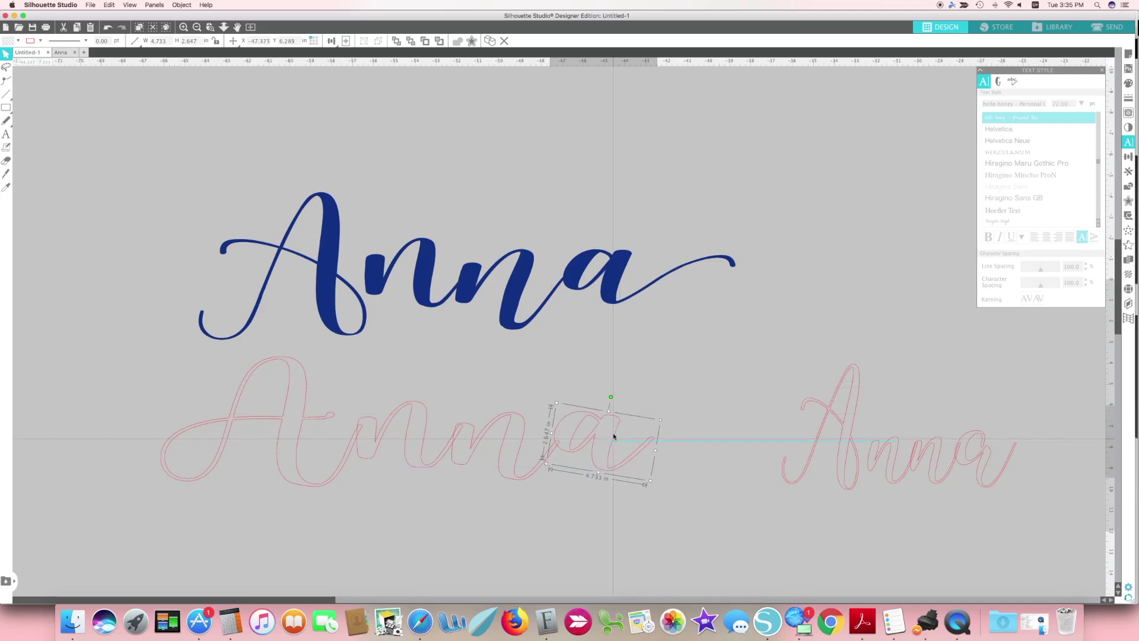
pyautogui.click(521, 386)
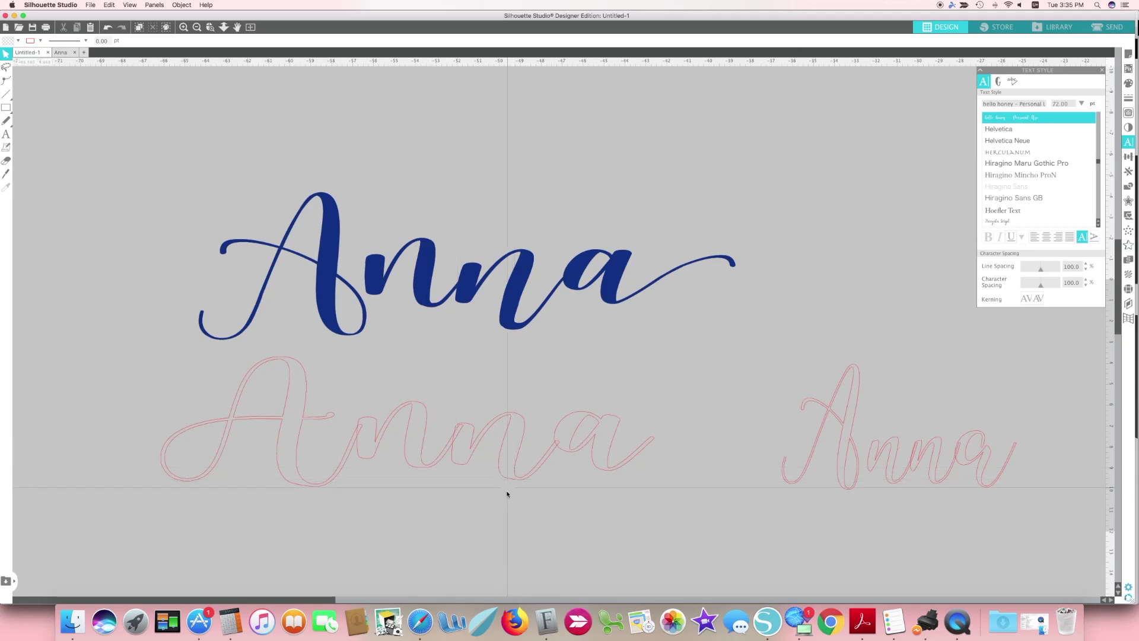
# Lay the tilted second n over the blue n to compare their shapes, then return it to the outlined name
pyautogui.moveTo(515, 474); pyautogui.dragTo(522, 316)
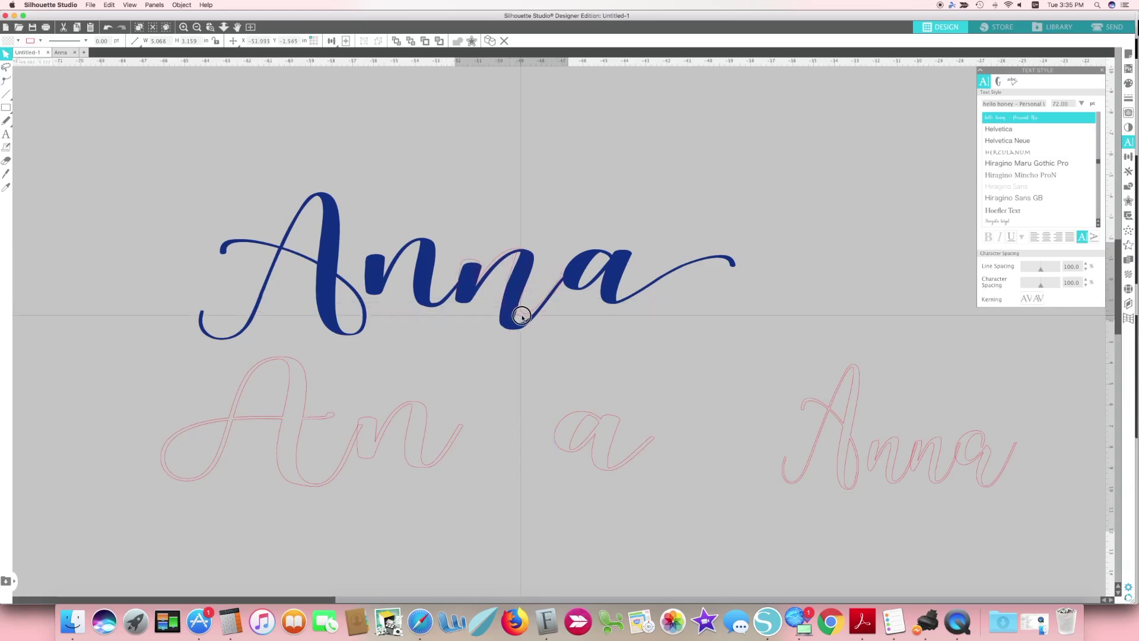
pyautogui.click(522, 308)
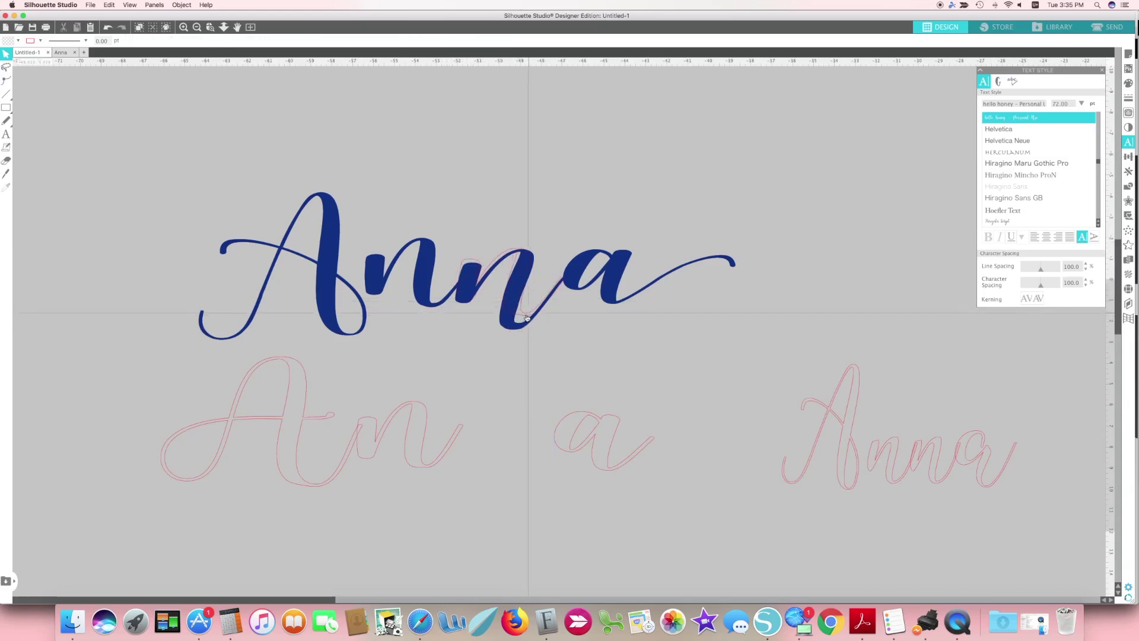
pyautogui.moveTo(533, 317); pyautogui.dragTo(519, 472)
pyautogui.click(485, 419)
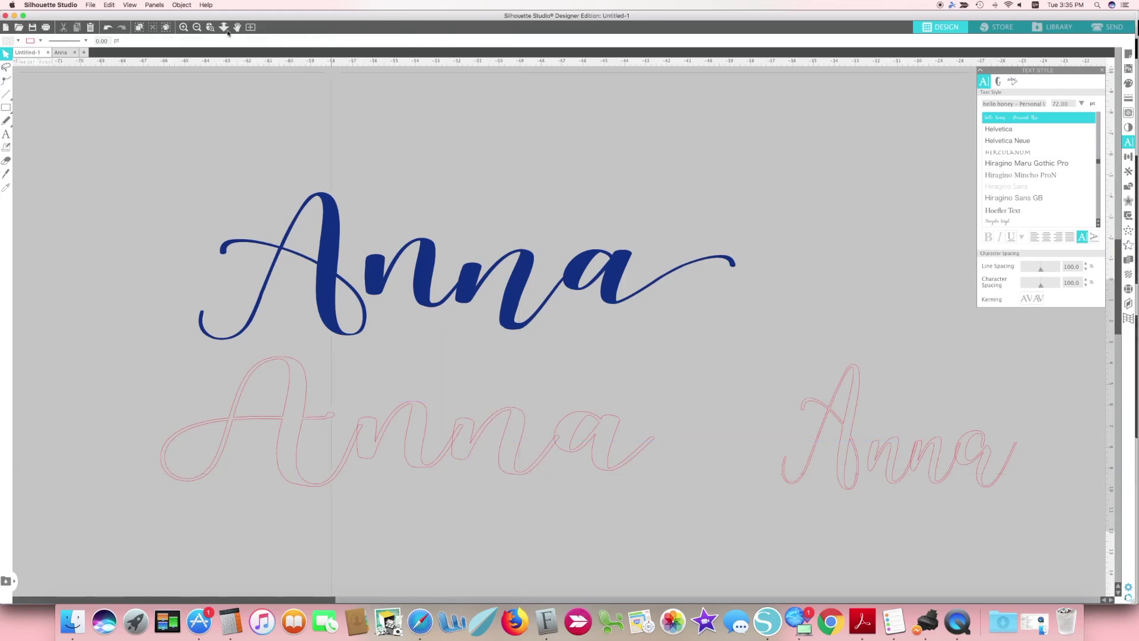
# Edit the points of the second n and pull the outer curve at its base down to lengthen the letter
pyautogui.click(210, 26)
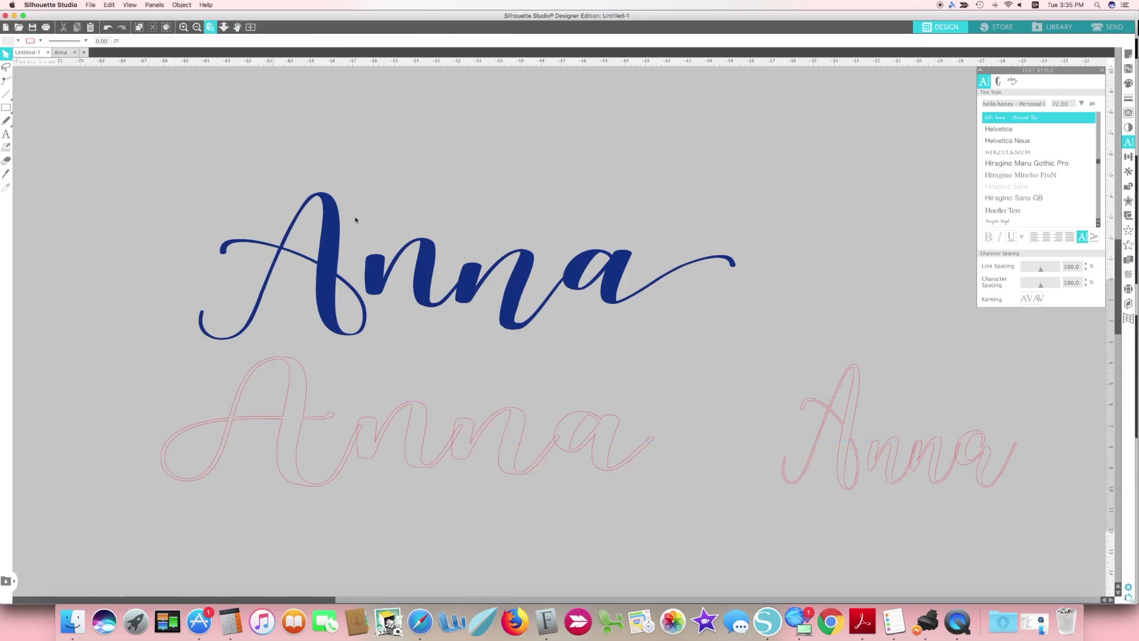
pyautogui.click(522, 478)
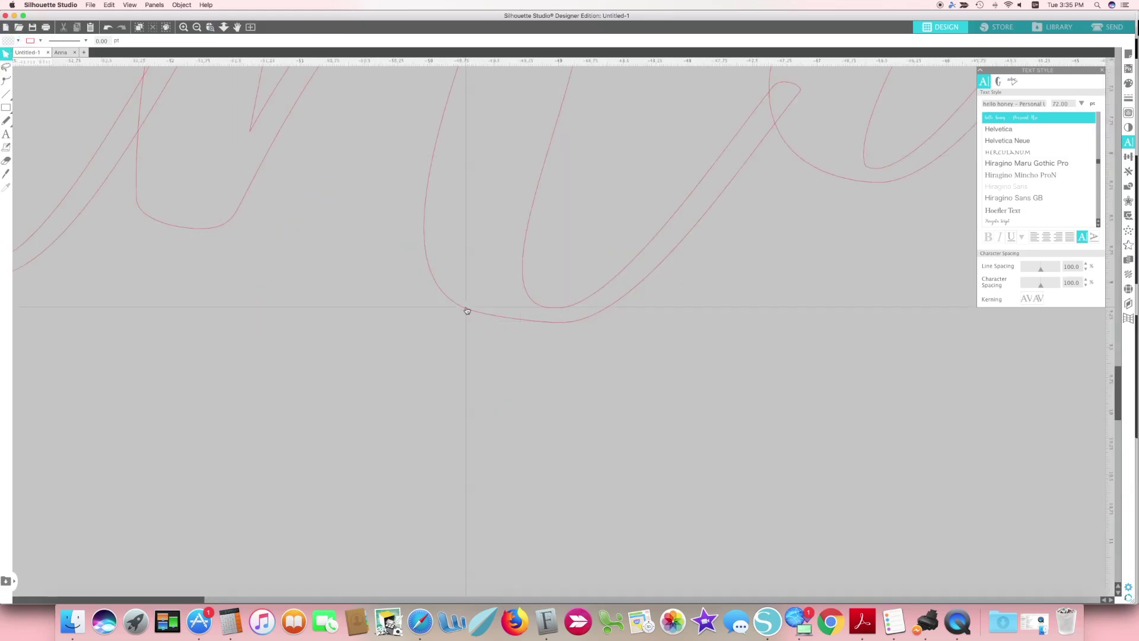
pyautogui.doubleClick(513, 323)
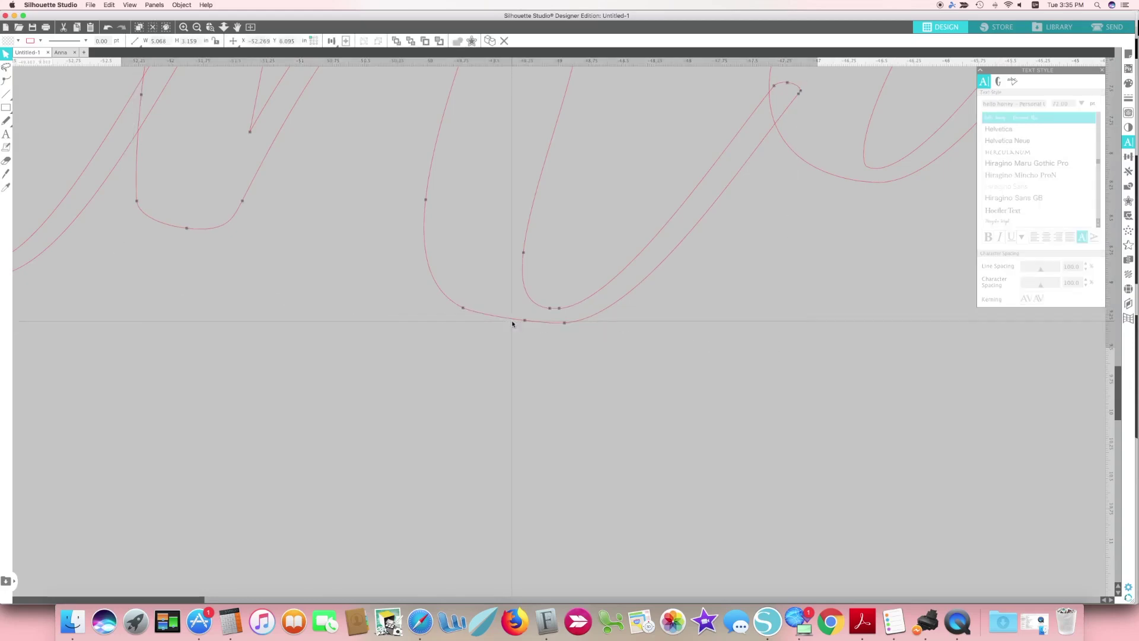
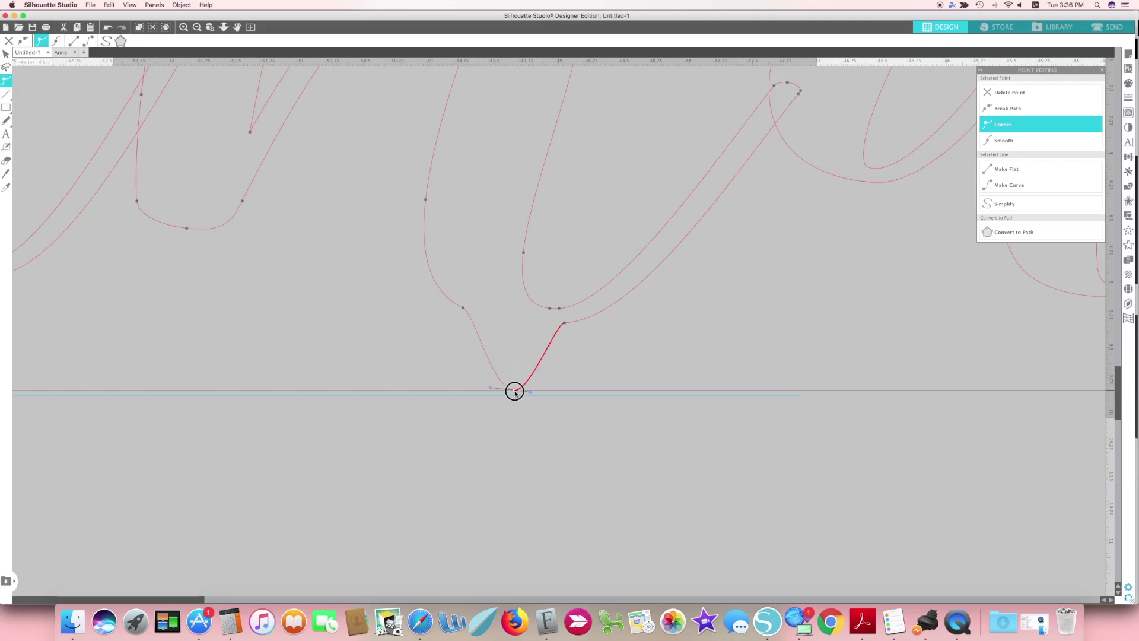
pyautogui.click(564, 325)
pyautogui.moveTo(565, 327); pyautogui.dragTo(563, 391)
pyautogui.moveTo(463, 308); pyautogui.dragTo(462, 383)
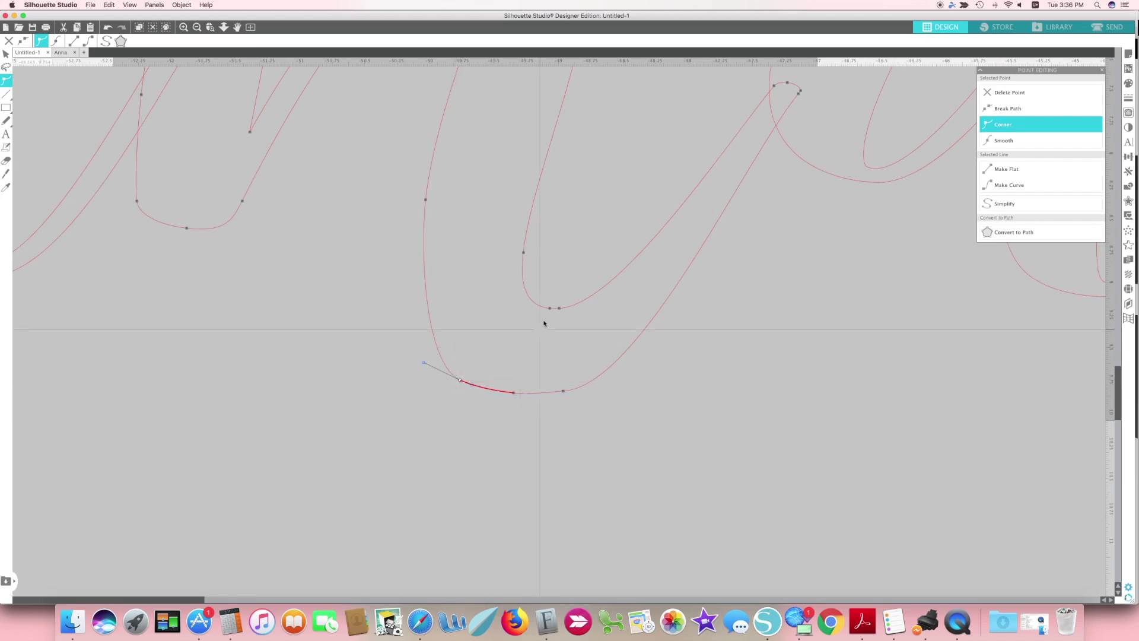
# Pull the two inner base points of the second n down to follow the lengthened outer curve, and finish point editing
pyautogui.moveTo(552, 311); pyautogui.dragTo(540, 360)
pyautogui.moveTo(563, 312); pyautogui.dragTo(563, 360)
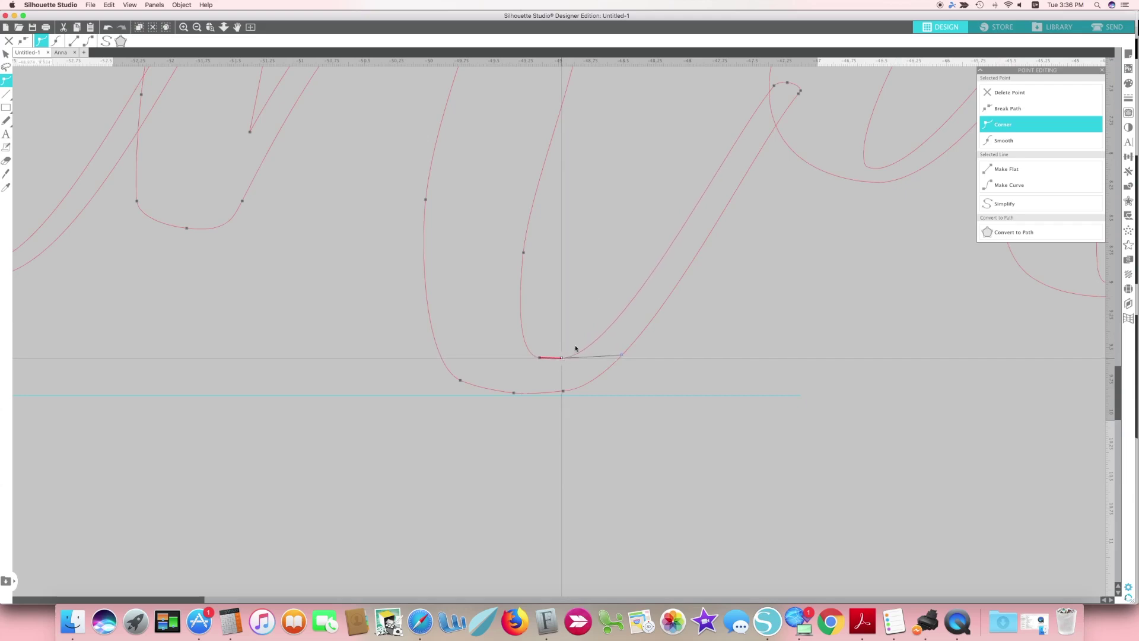
pyautogui.click(198, 27)
pyautogui.click(198, 27)
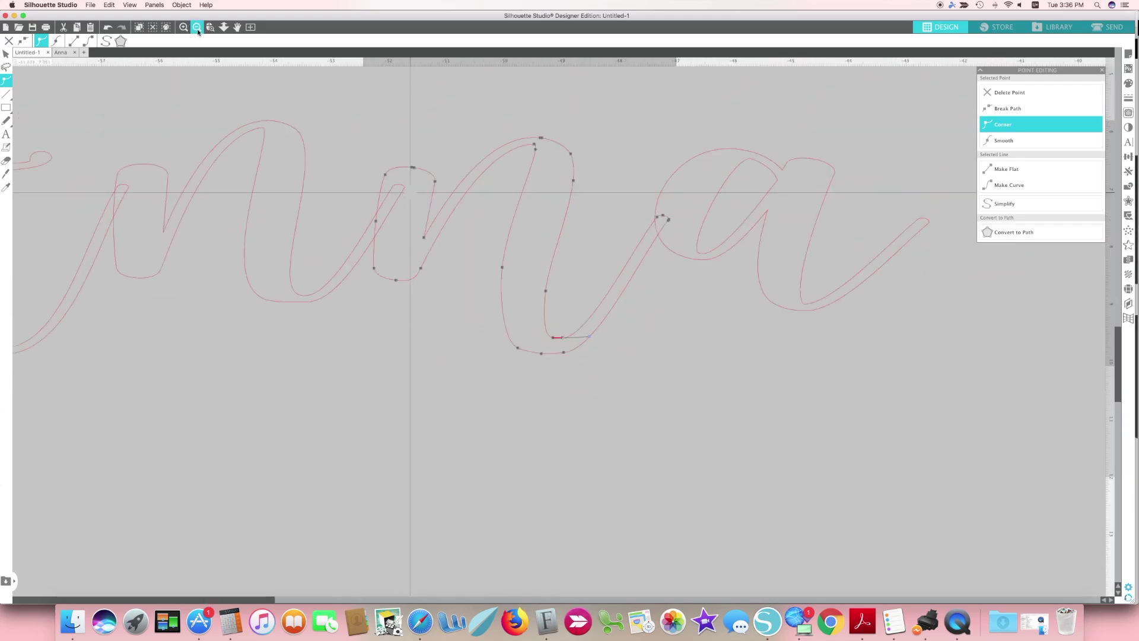
pyautogui.click(198, 28)
pyautogui.click(197, 27)
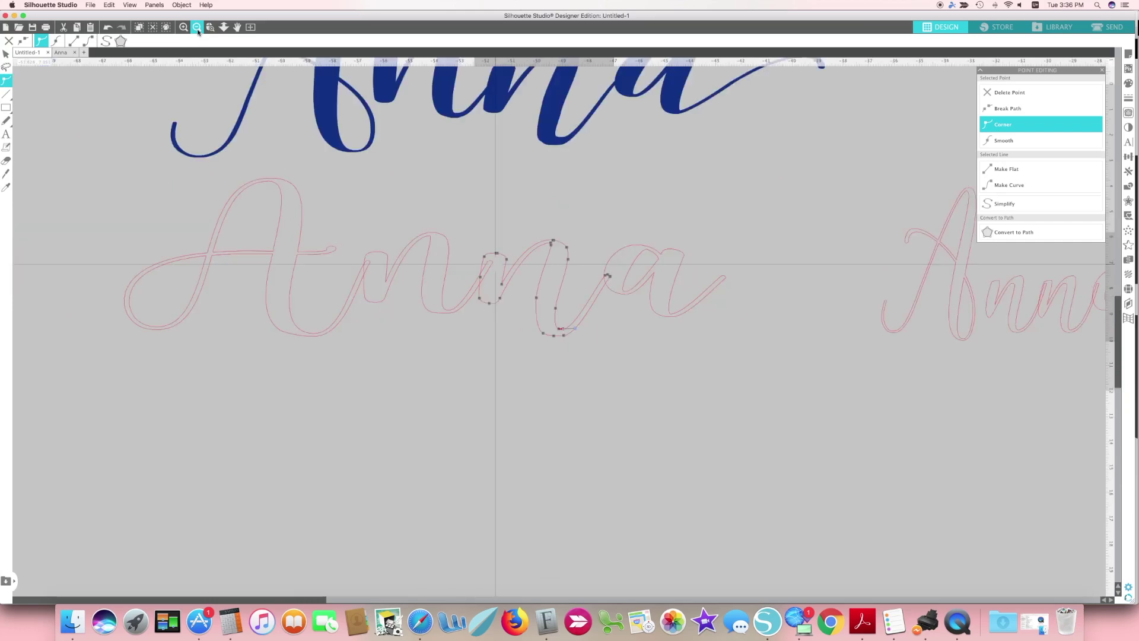
pyautogui.click(544, 394)
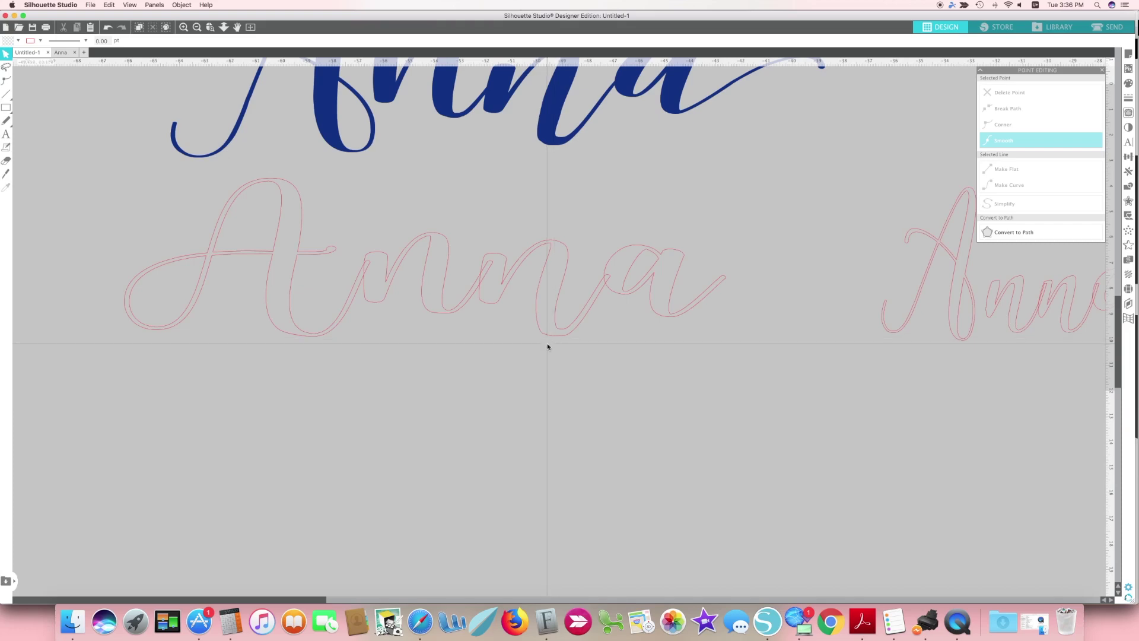
# Edit the points of the first outlined n and pull the outer curve at its base down to lengthen the letter
pyautogui.click(210, 27)
pyautogui.click(448, 313)
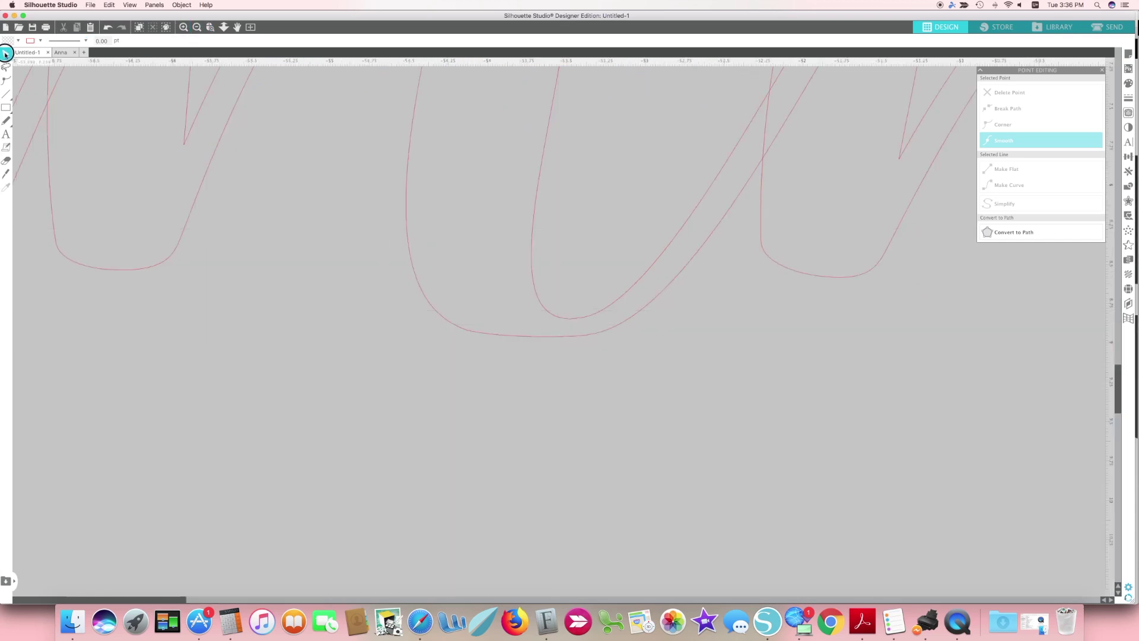
pyautogui.click(534, 340)
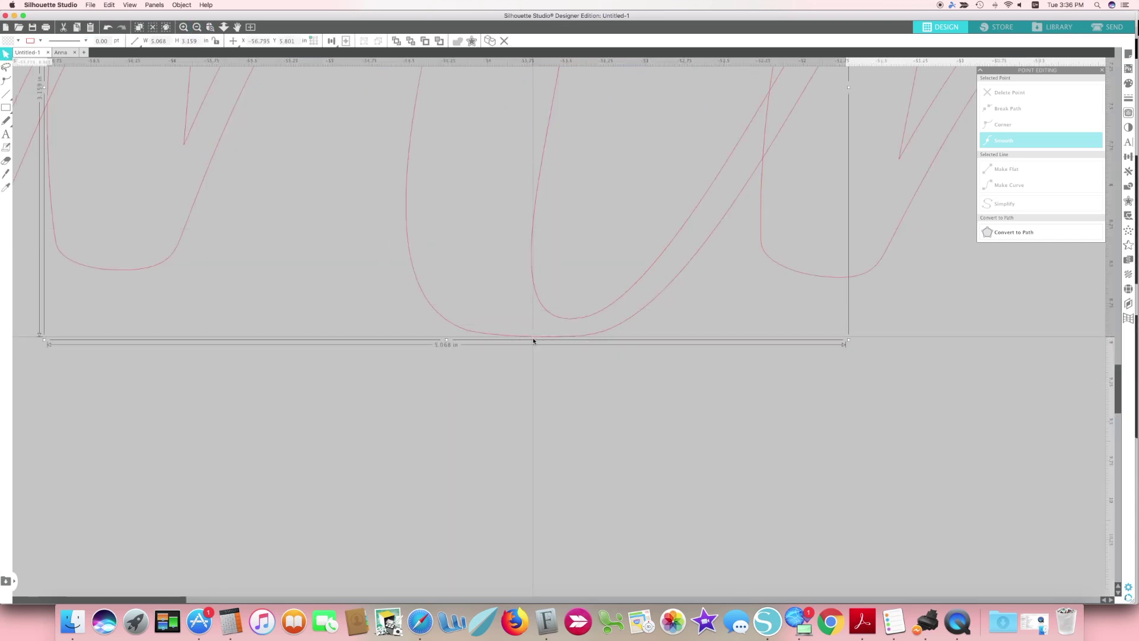
pyautogui.doubleClick(509, 341)
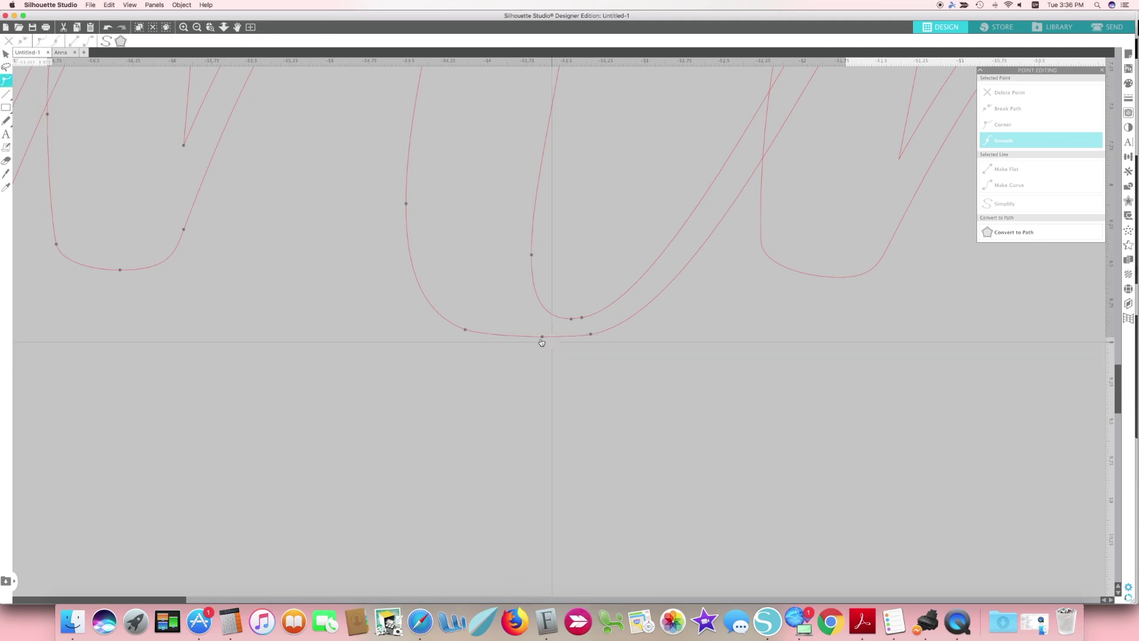
pyautogui.moveTo(546, 341); pyautogui.dragTo(541, 380)
pyautogui.moveTo(593, 335); pyautogui.dragTo(584, 373)
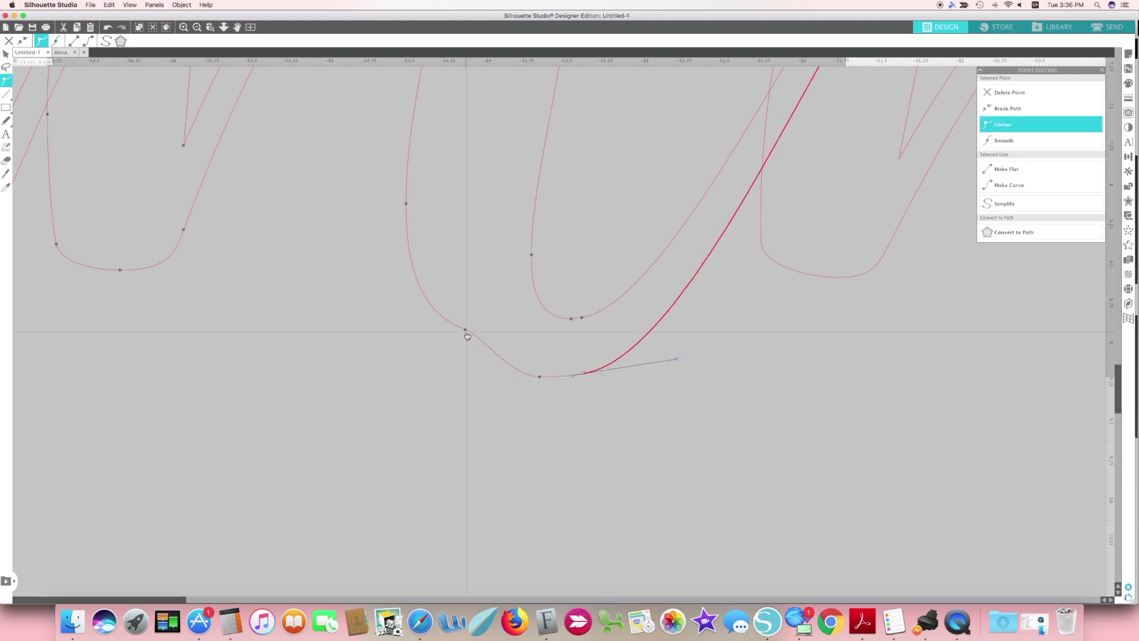
pyautogui.moveTo(467, 355); pyautogui.dragTo(469, 368)
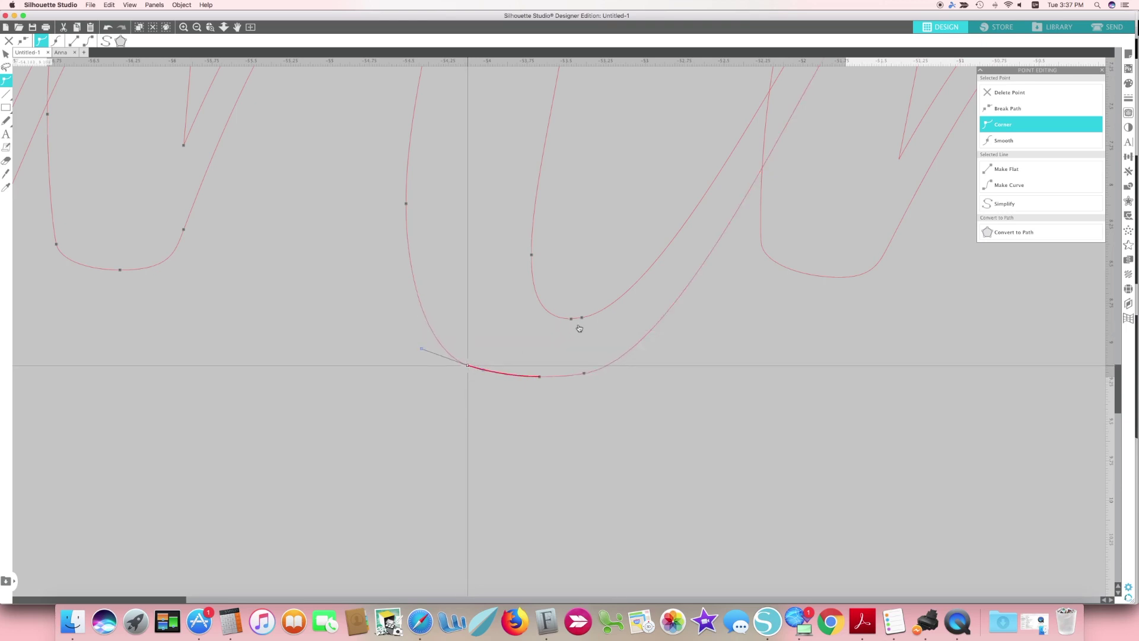
# Pull the two inner base points of the first n down to follow the lengthened outer curve, and finish point editing
pyautogui.moveTo(571, 321); pyautogui.dragTo(562, 337)
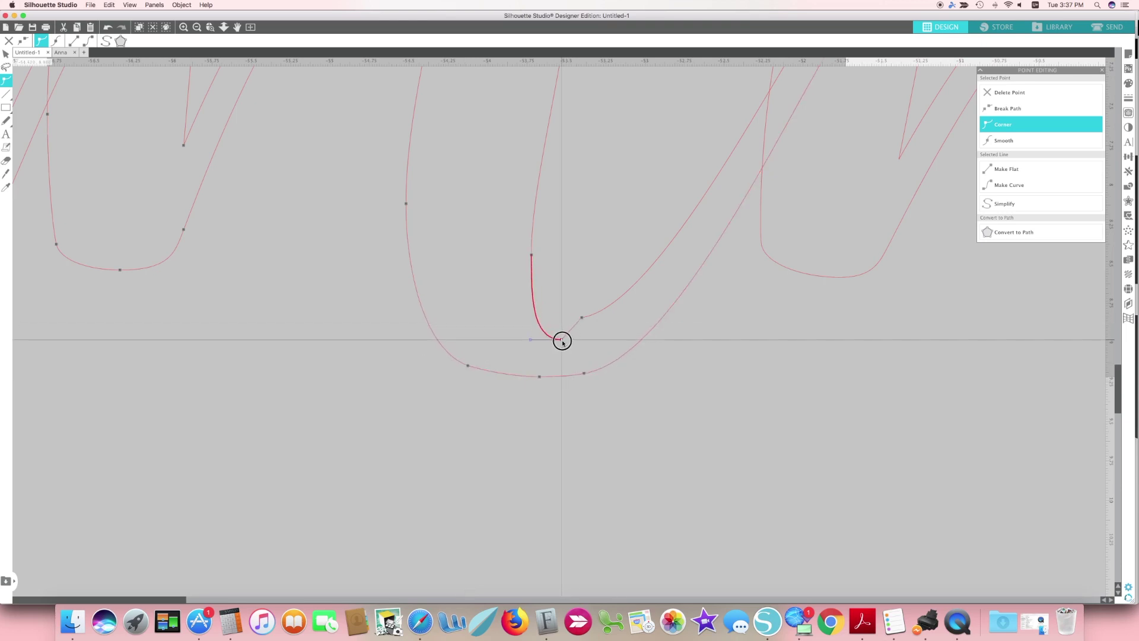
pyautogui.click(583, 330)
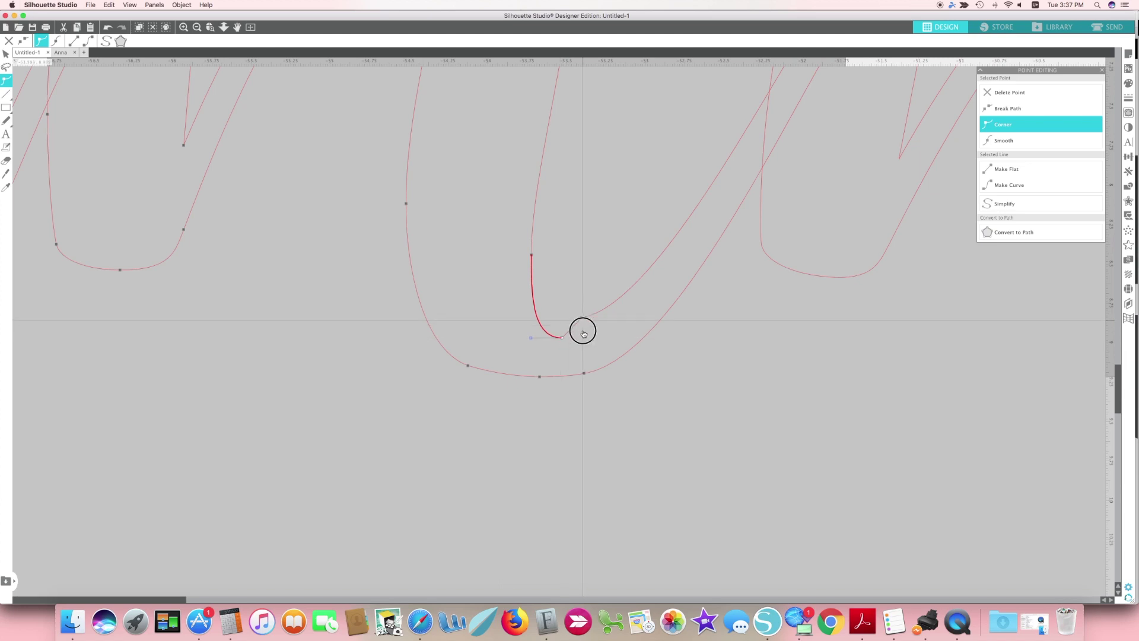
pyautogui.click(583, 335)
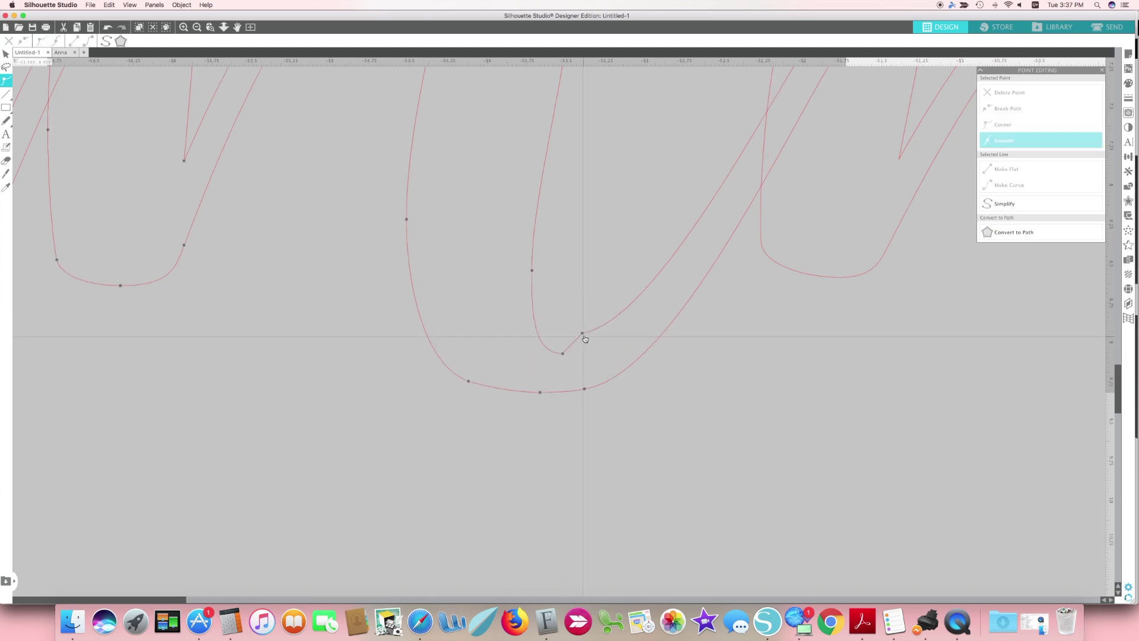
pyautogui.moveTo(585, 349); pyautogui.dragTo(584, 352)
pyautogui.click(198, 28)
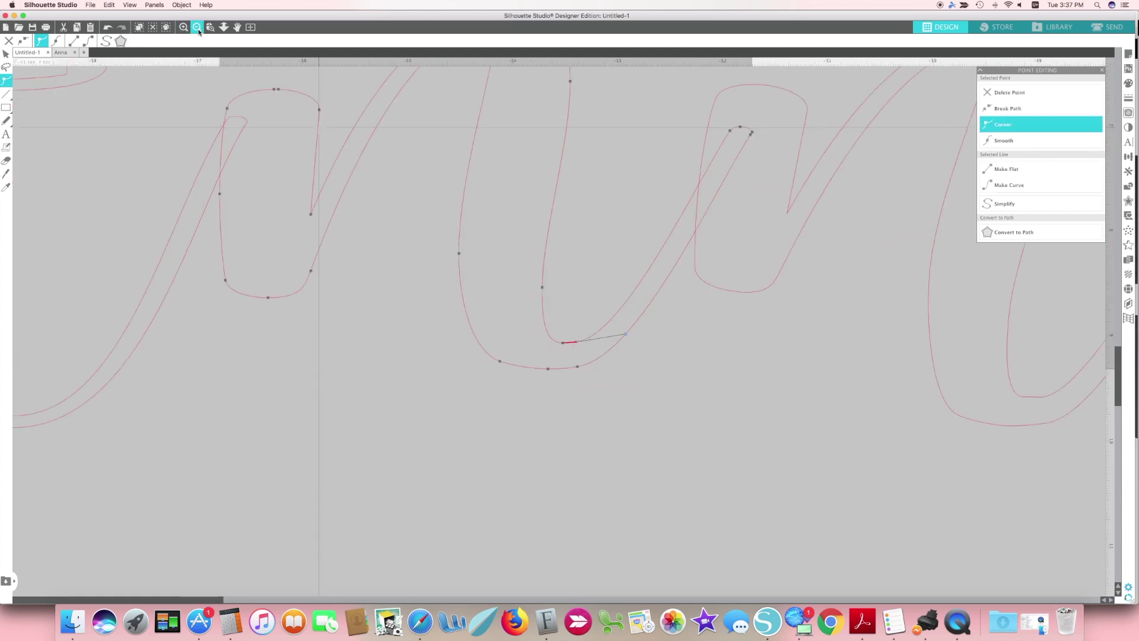
pyautogui.click(198, 29)
pyautogui.click(199, 29)
pyautogui.click(198, 28)
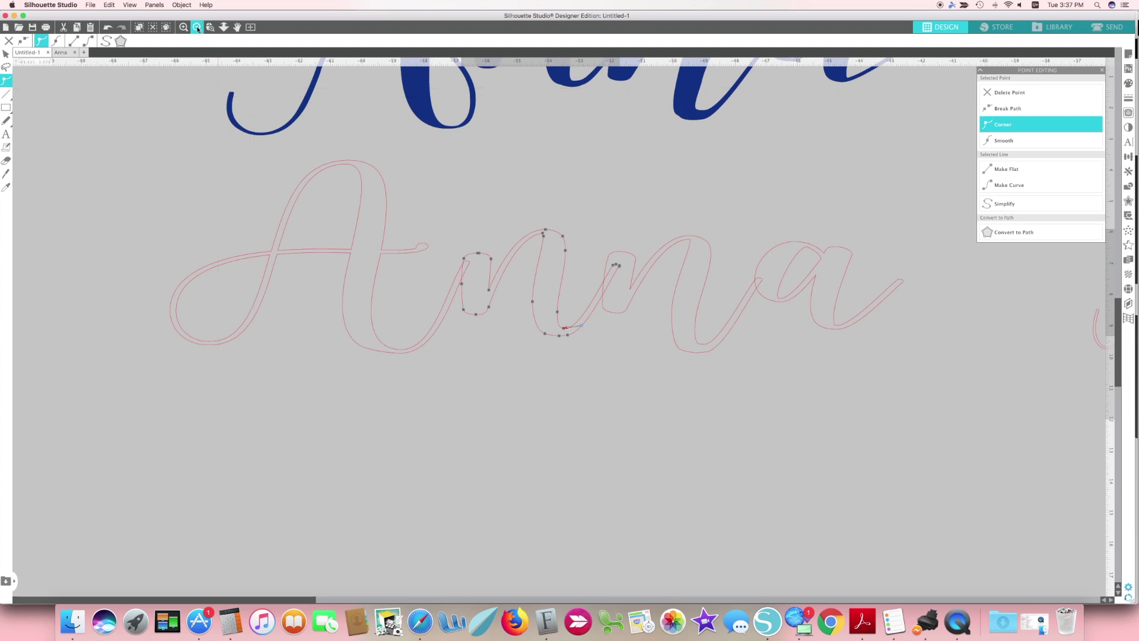
pyautogui.click(198, 28)
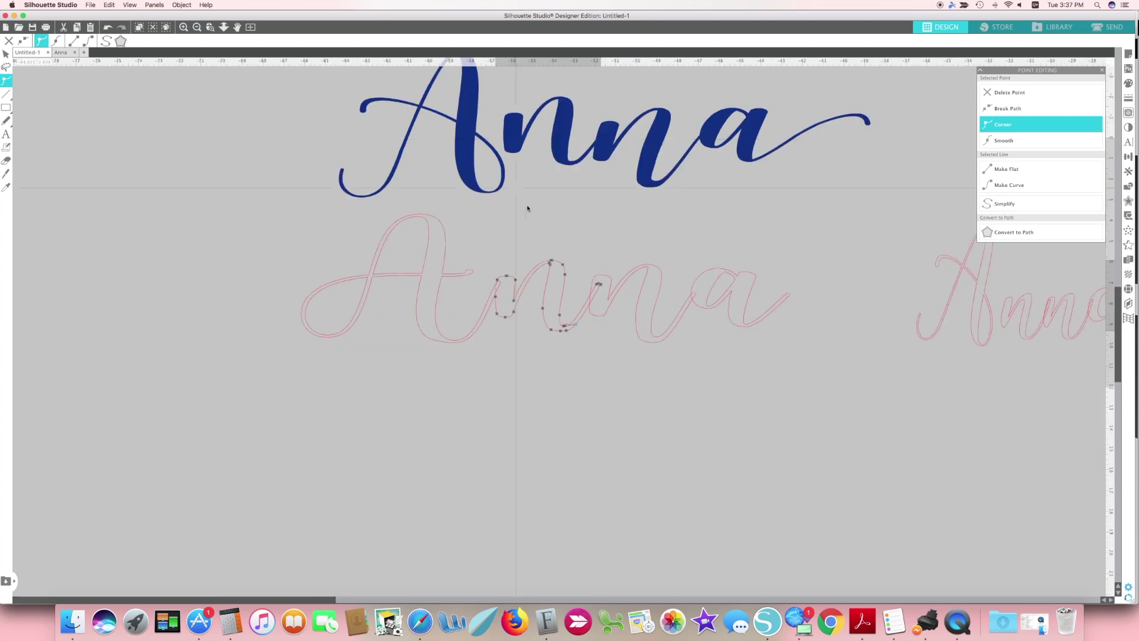
pyautogui.click(647, 404)
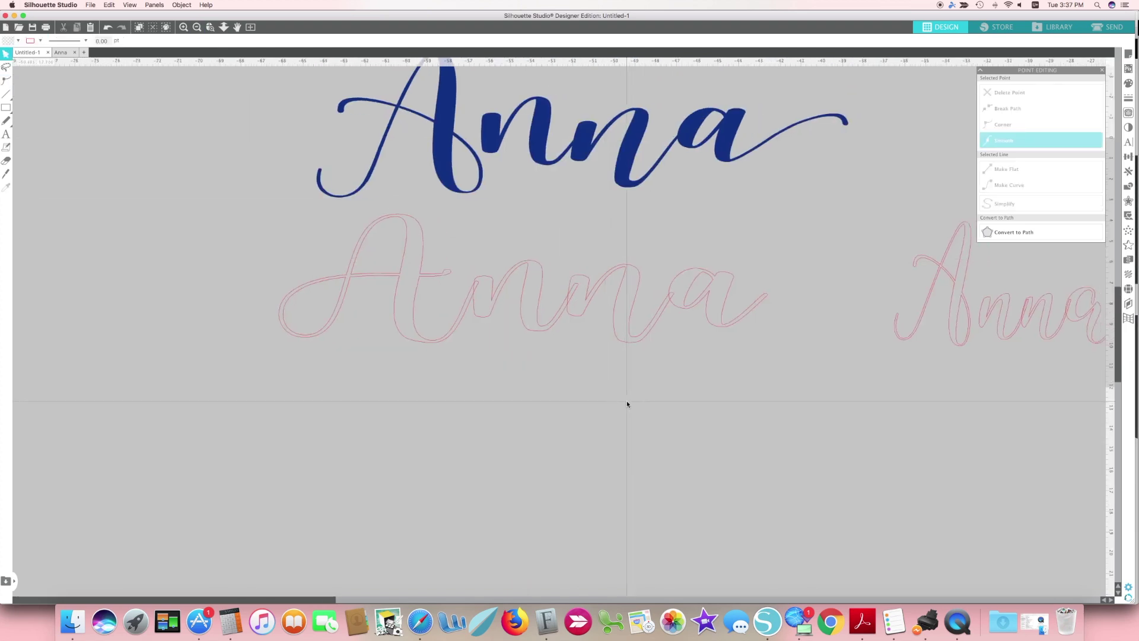
# Ungroup the narrower outlined Anna beside the design into separate letters and clear the selection
pyautogui.hscroll(2, 626, 400)
pyautogui.scroll(1, 627, 404)
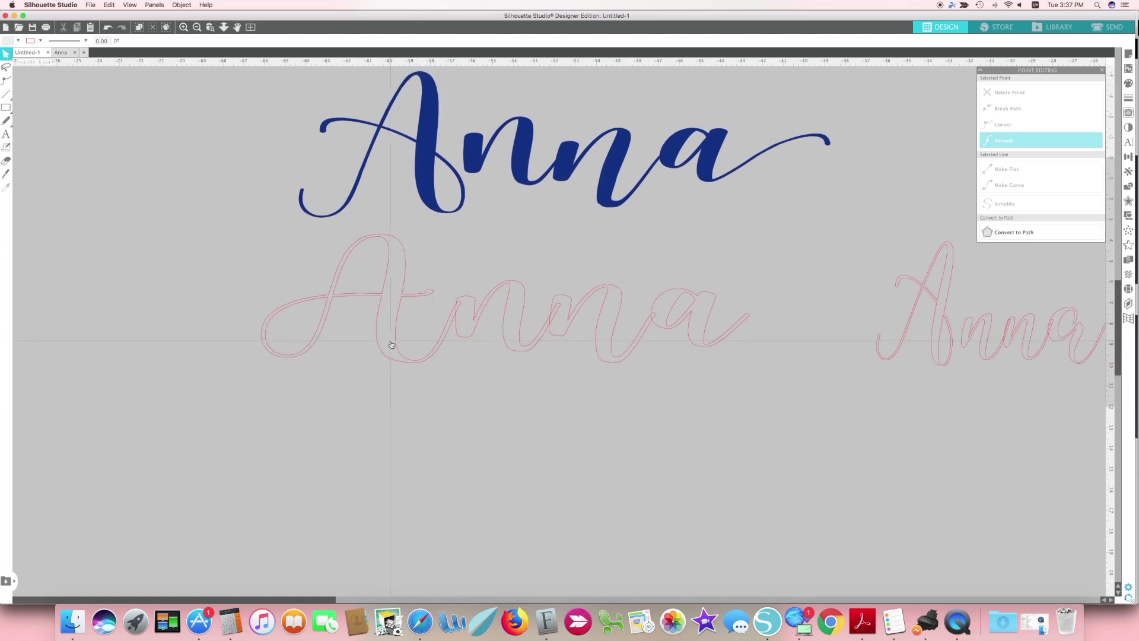
pyautogui.click(942, 324)
pyautogui.click(942, 322)
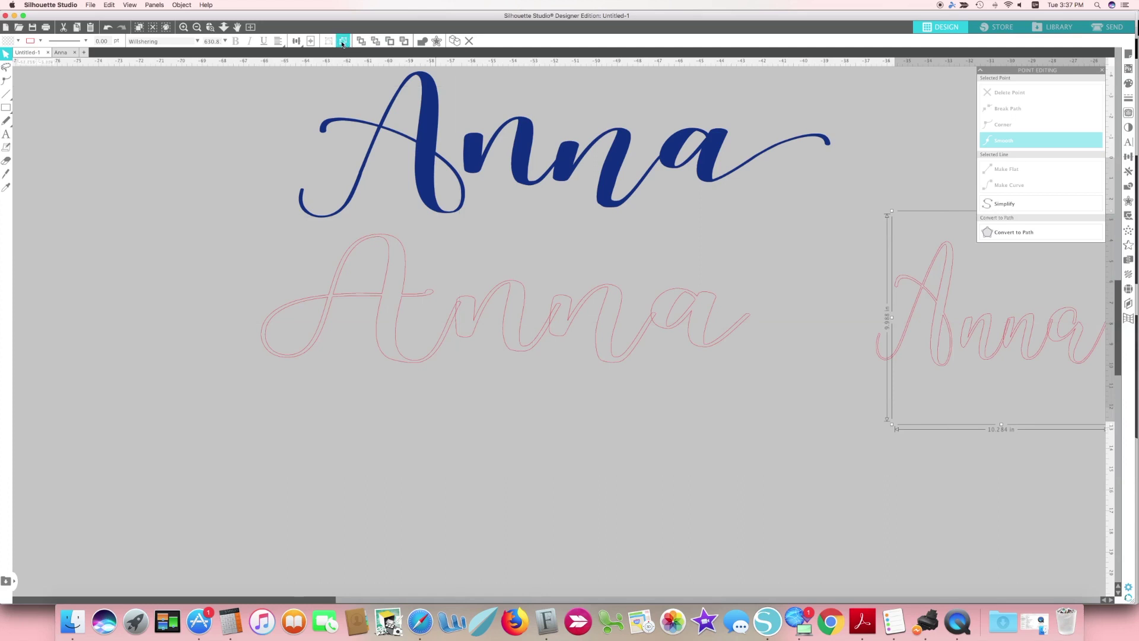
pyautogui.click(830, 396)
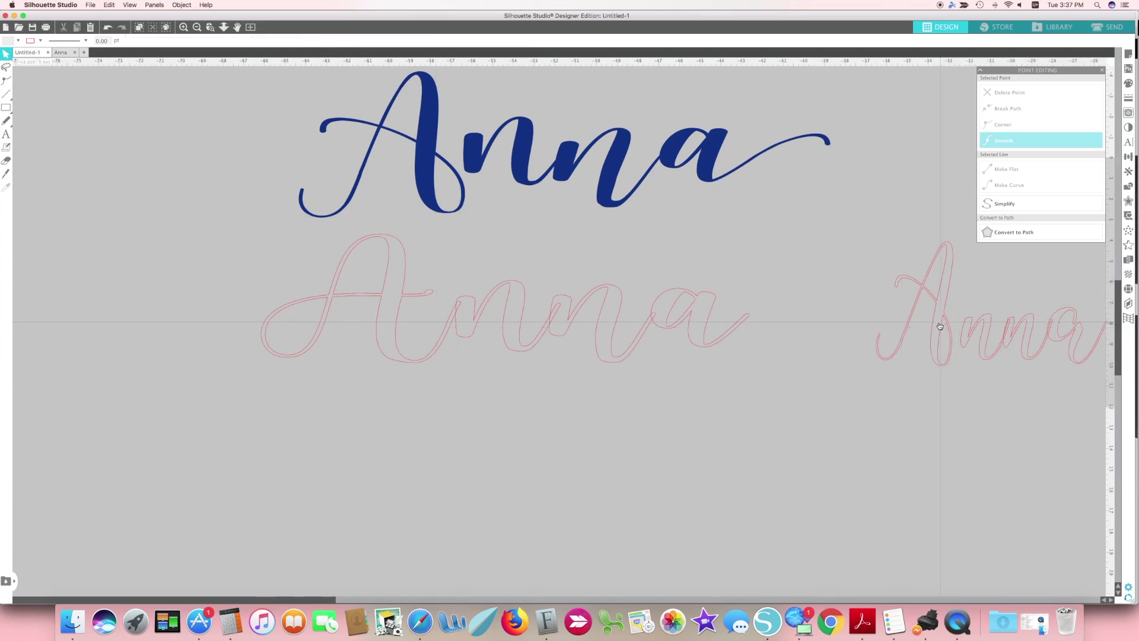
# Move the separated narrow A over the blue A and enlarge it to about 8.2 in tall
pyautogui.moveTo(925, 325); pyautogui.dragTo(627, 301)
pyautogui.moveTo(432, 237); pyautogui.dragTo(406, 165)
pyautogui.moveTo(427, 204); pyautogui.dragTo(478, 229)
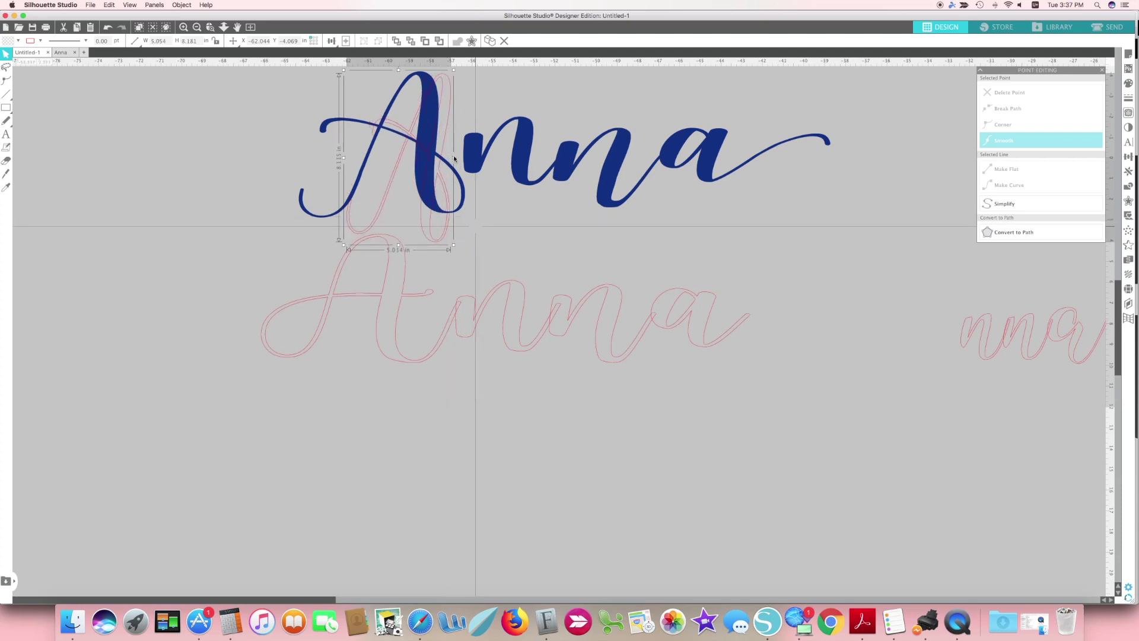
# Stretch the overlaid A to about 7.5 in wide, shorten it to about 7.2 in tall, and realign it with the blue A
pyautogui.moveTo(454, 159); pyautogui.dragTo(488, 161)
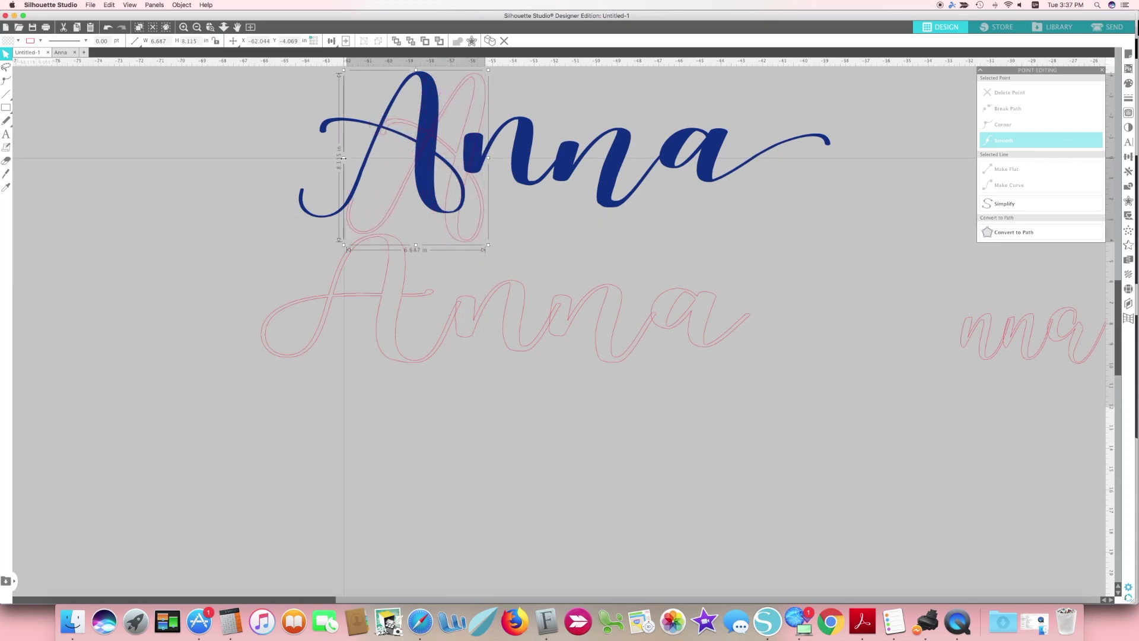
pyautogui.moveTo(338, 158); pyautogui.dragTo(316, 159)
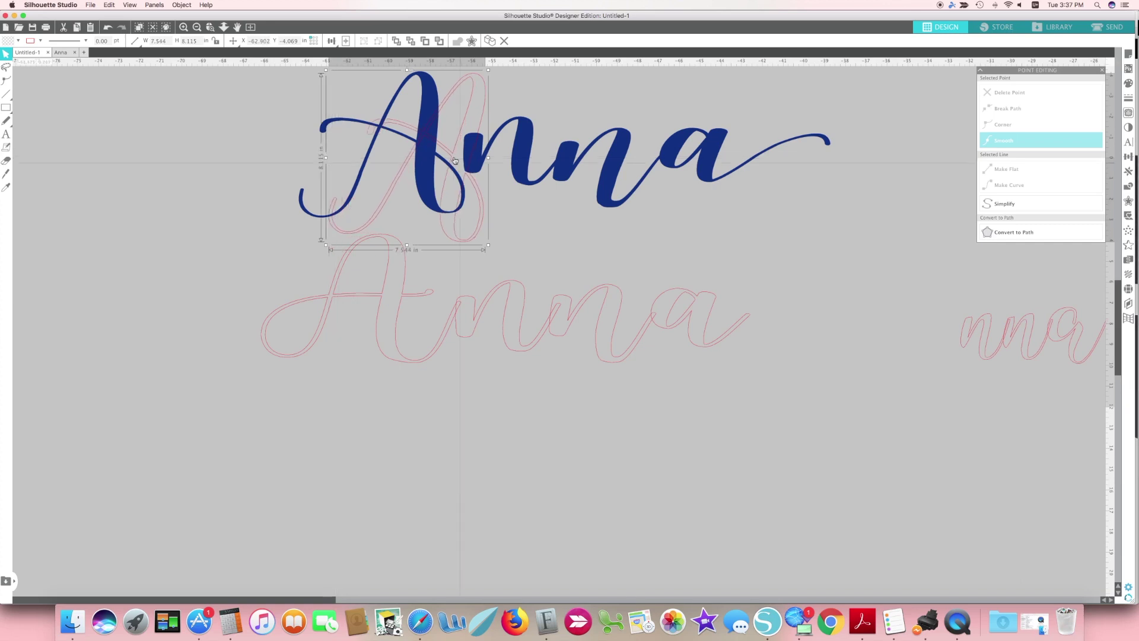
pyautogui.moveTo(433, 156); pyautogui.dragTo(394, 150)
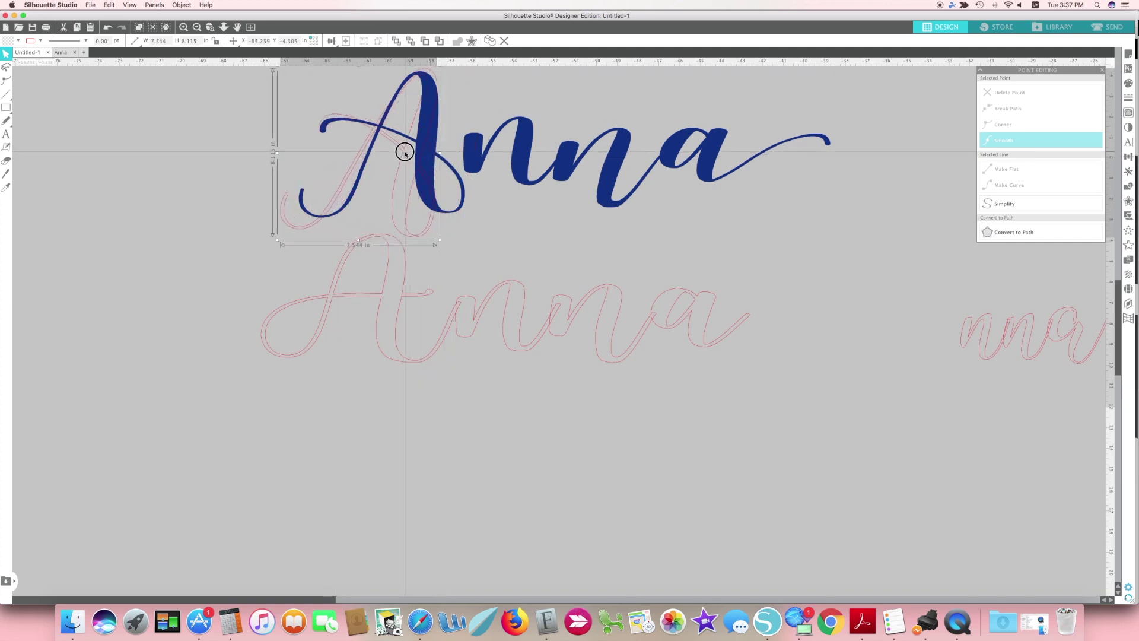
pyautogui.moveTo(358, 240); pyautogui.dragTo(360, 221)
pyautogui.moveTo(406, 185); pyautogui.dragTo(418, 186)
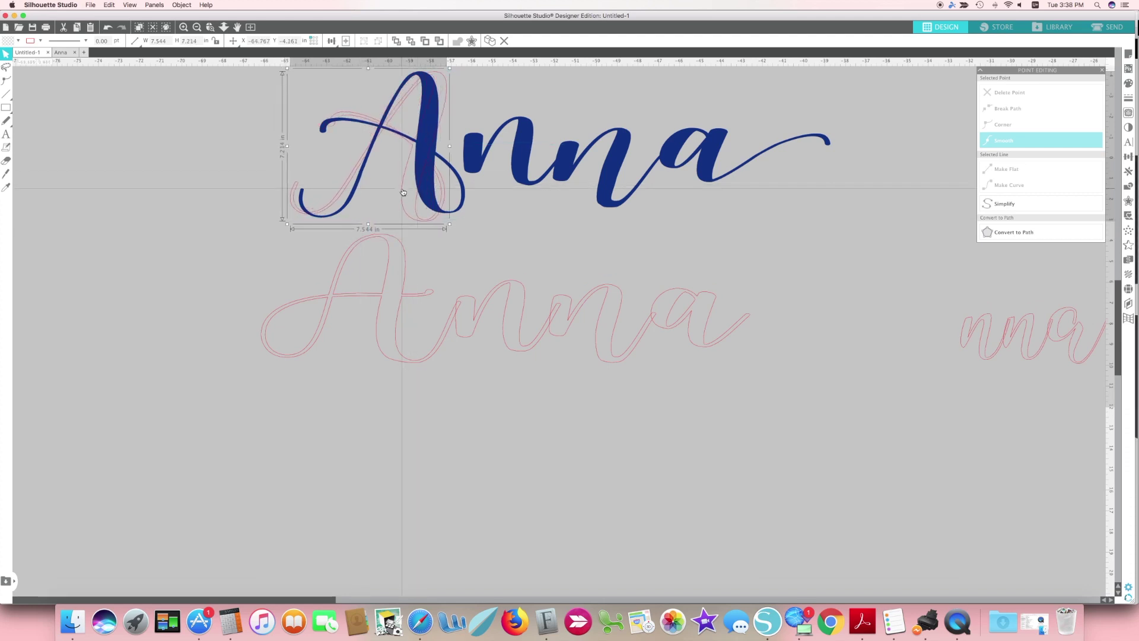
# Tilt the overlaid A counterclockwise, then resize it to about 8.2 by 6.7 in and shift it to fit the blue A
pyautogui.scroll(3, 403, 191)
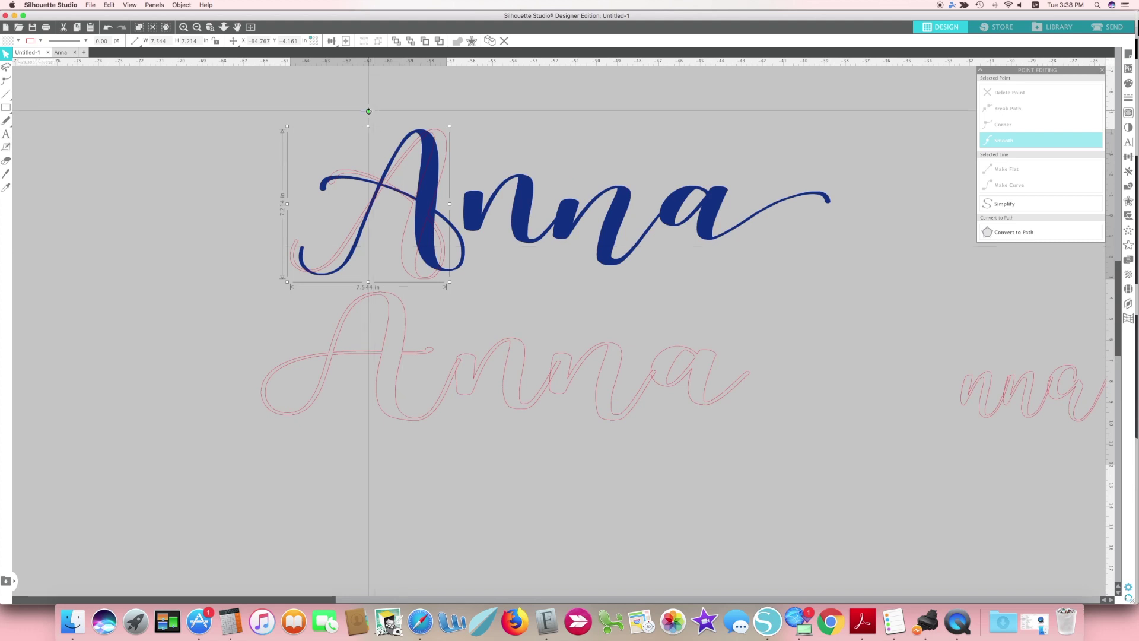
pyautogui.moveTo(364, 109); pyautogui.dragTo(350, 112)
pyautogui.moveTo(448, 191); pyautogui.dragTo(464, 192)
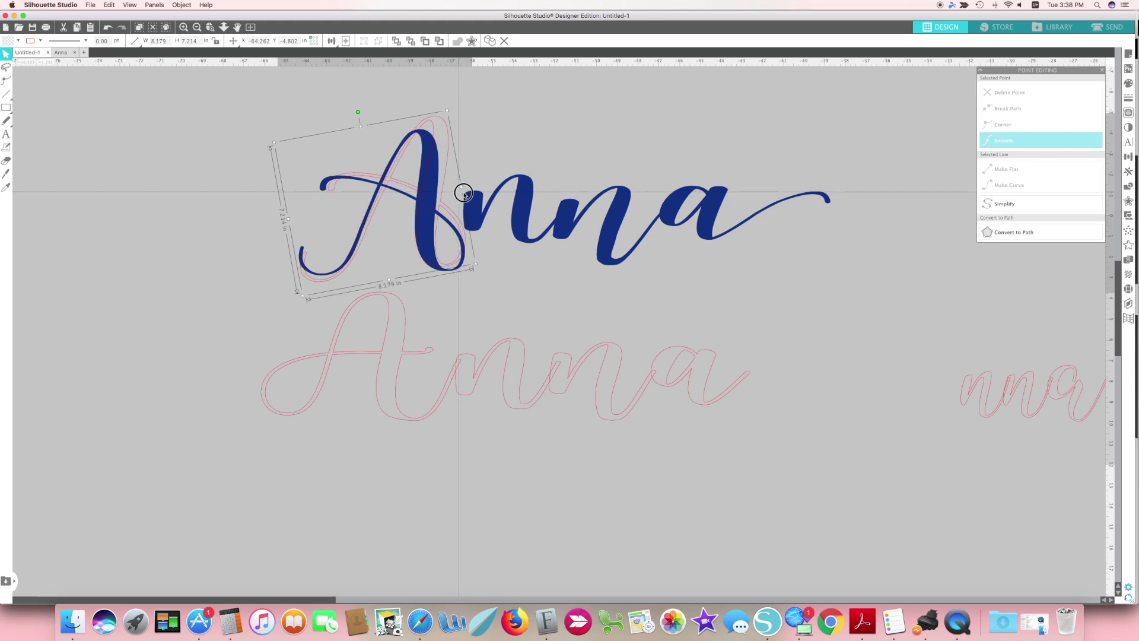
pyautogui.click(409, 273)
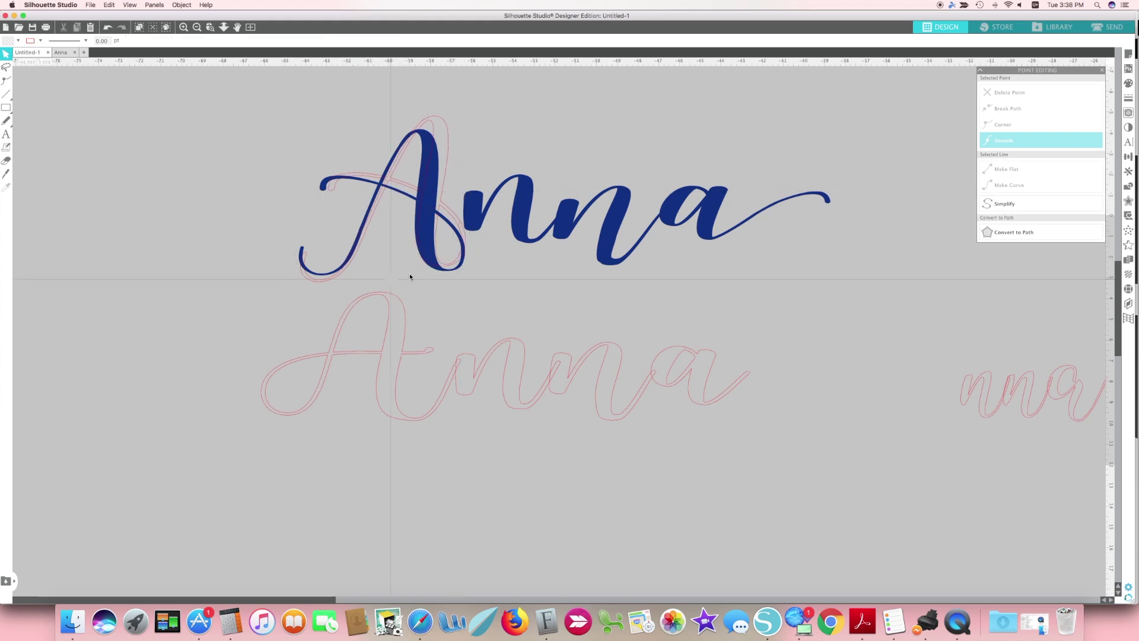
pyautogui.click(390, 280)
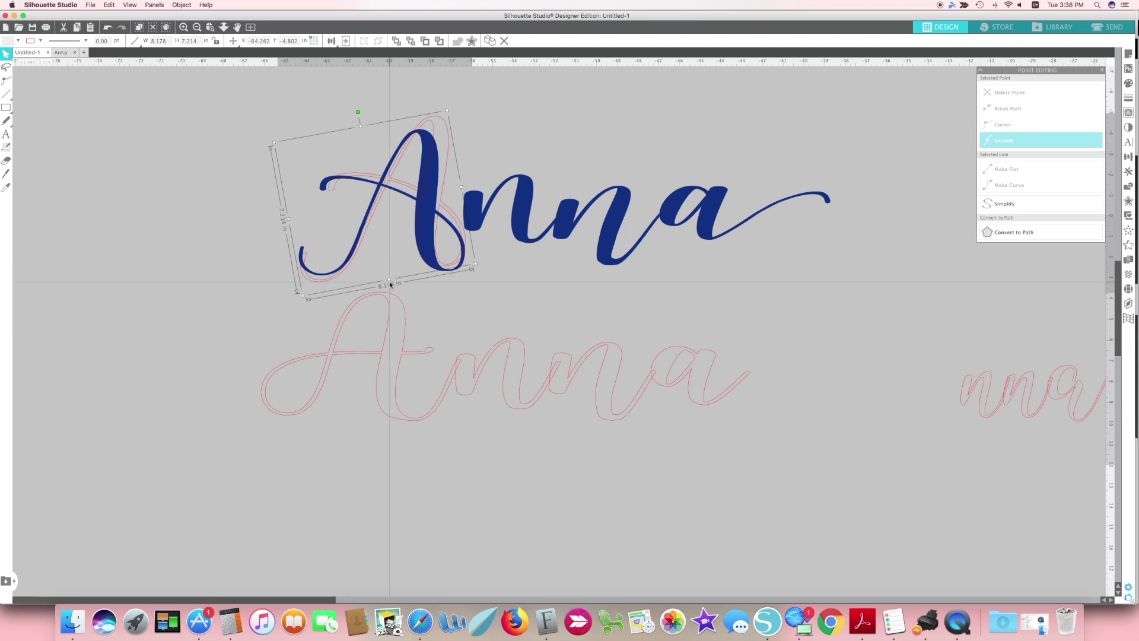
pyautogui.moveTo(390, 281); pyautogui.dragTo(388, 268)
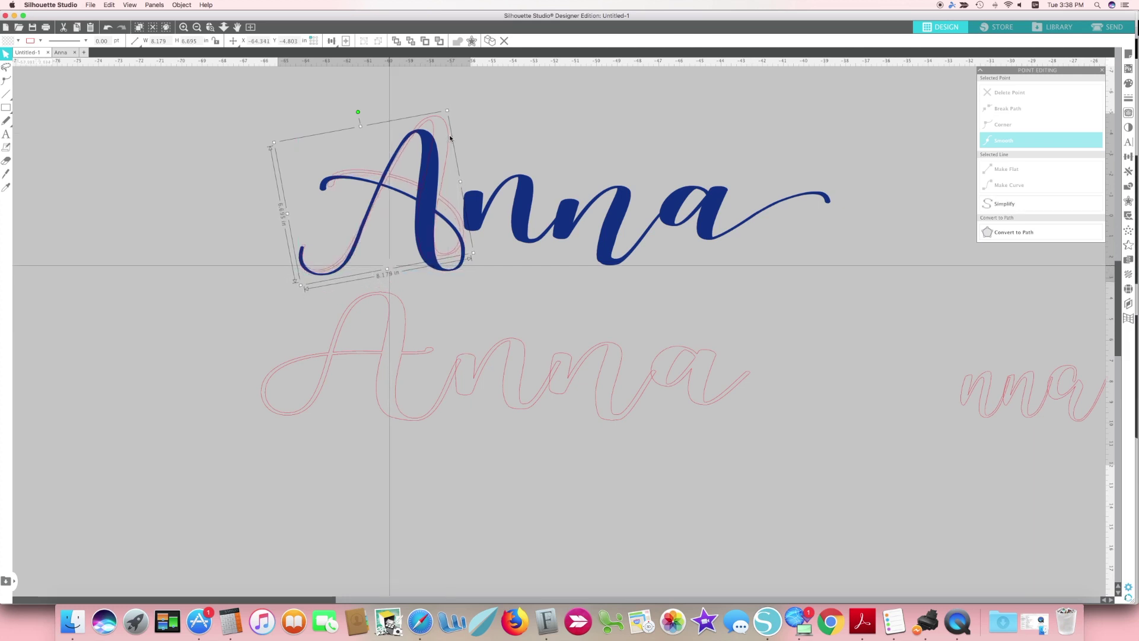
pyautogui.moveTo(450, 138); pyautogui.dragTo(444, 144)
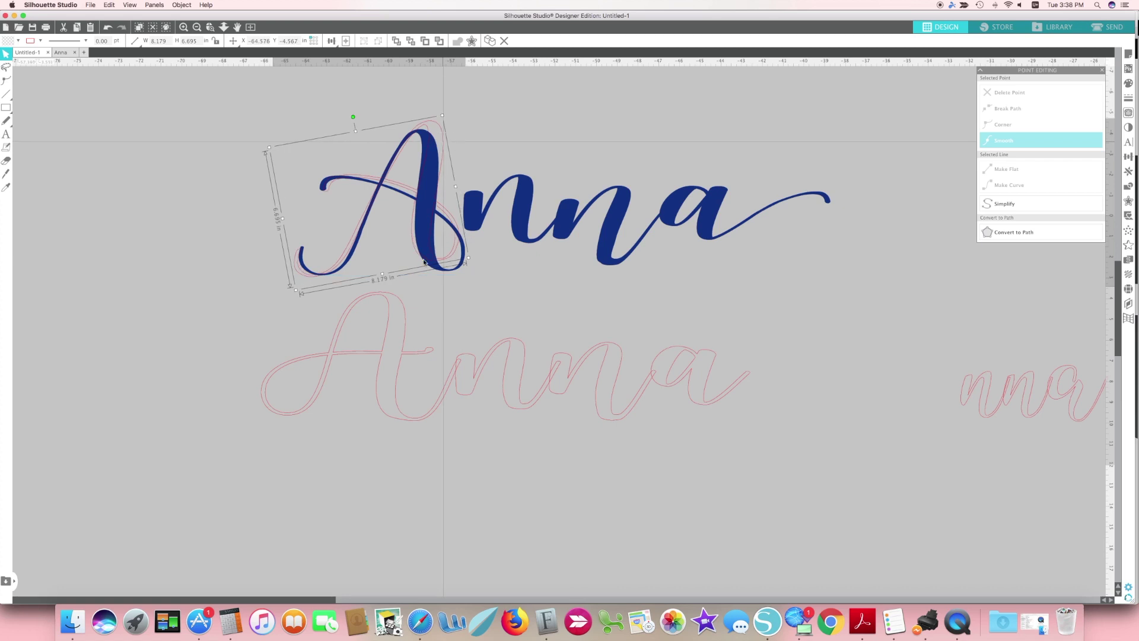
# Move the reshaped A down to the outlined name, delete the old wide A, and set the new one beside the first n
pyautogui.moveTo(407, 269); pyautogui.dragTo(393, 411)
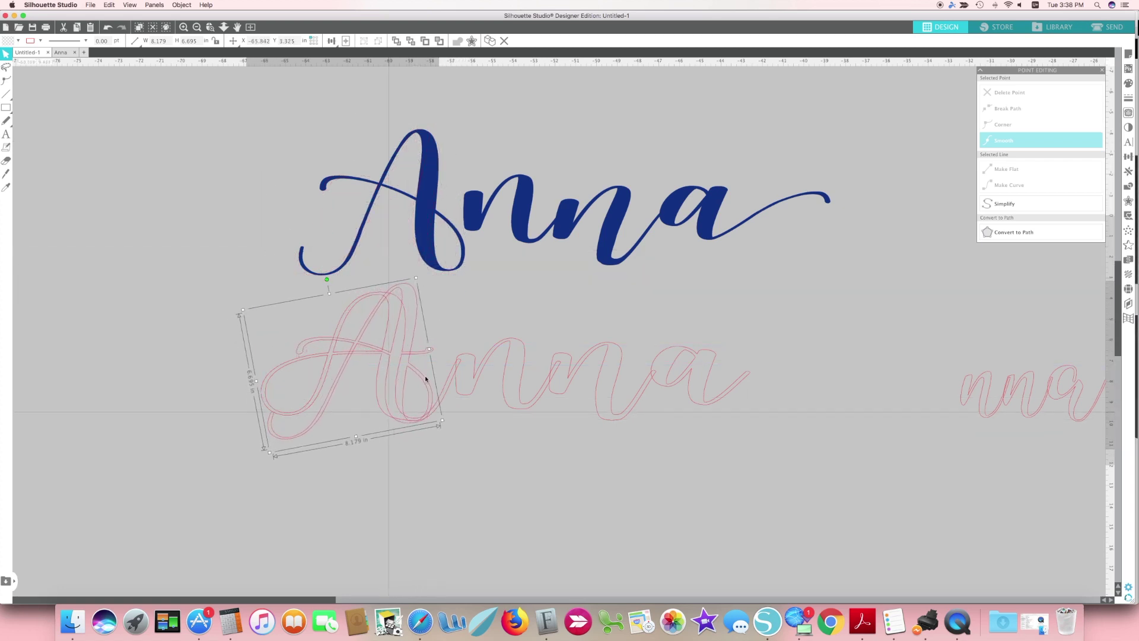
pyautogui.click(446, 393)
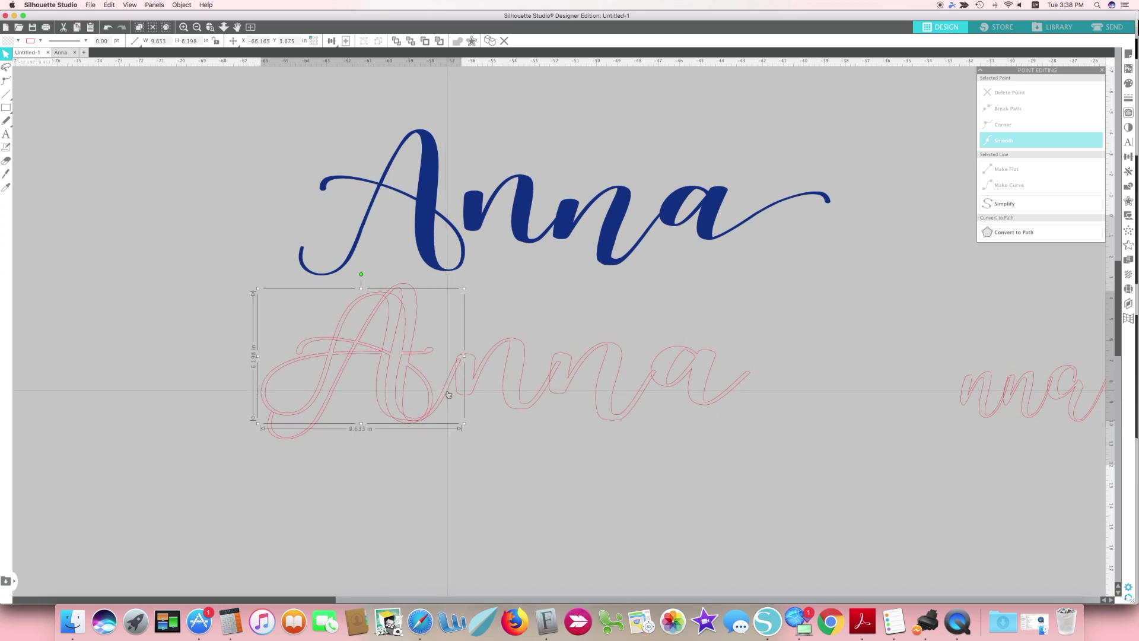
pyautogui.click(449, 394)
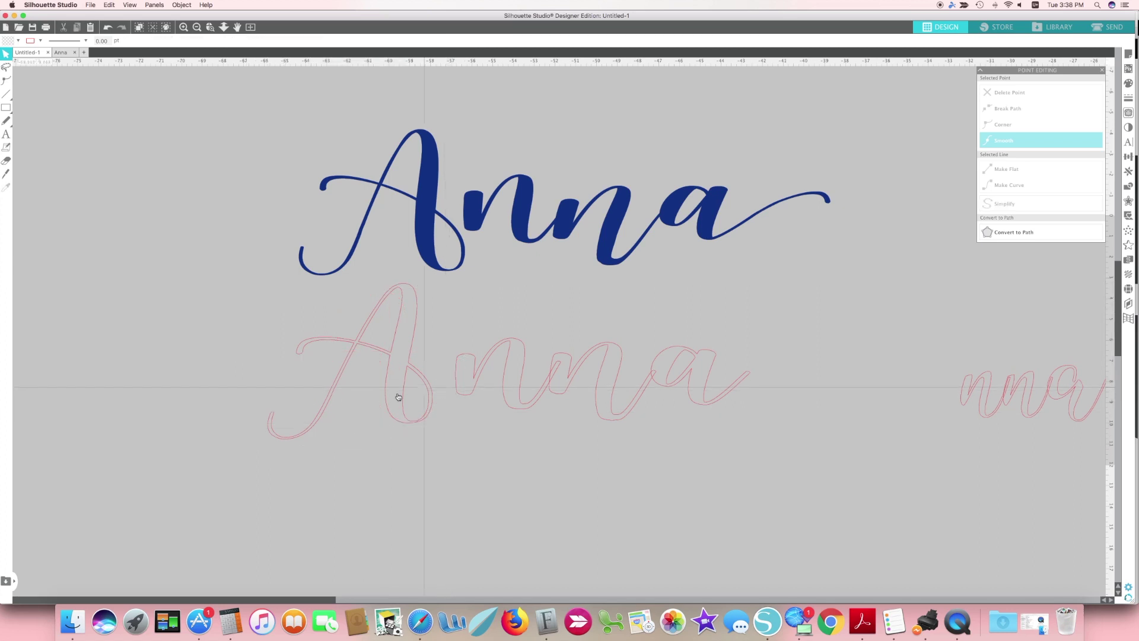
pyautogui.moveTo(401, 393); pyautogui.dragTo(421, 396)
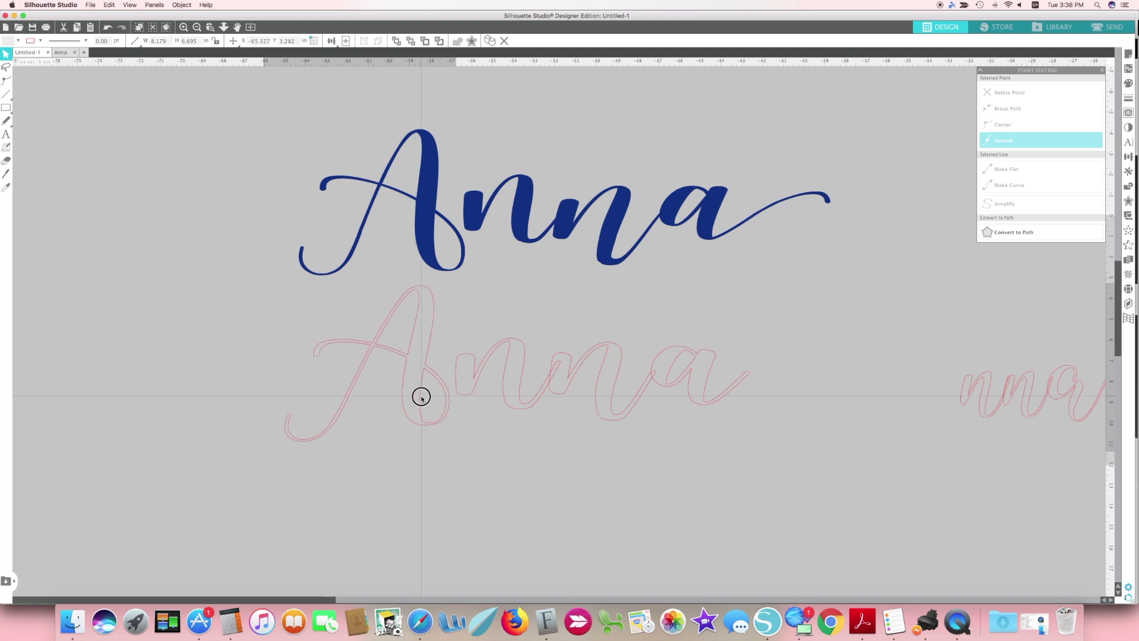
pyautogui.click(424, 400)
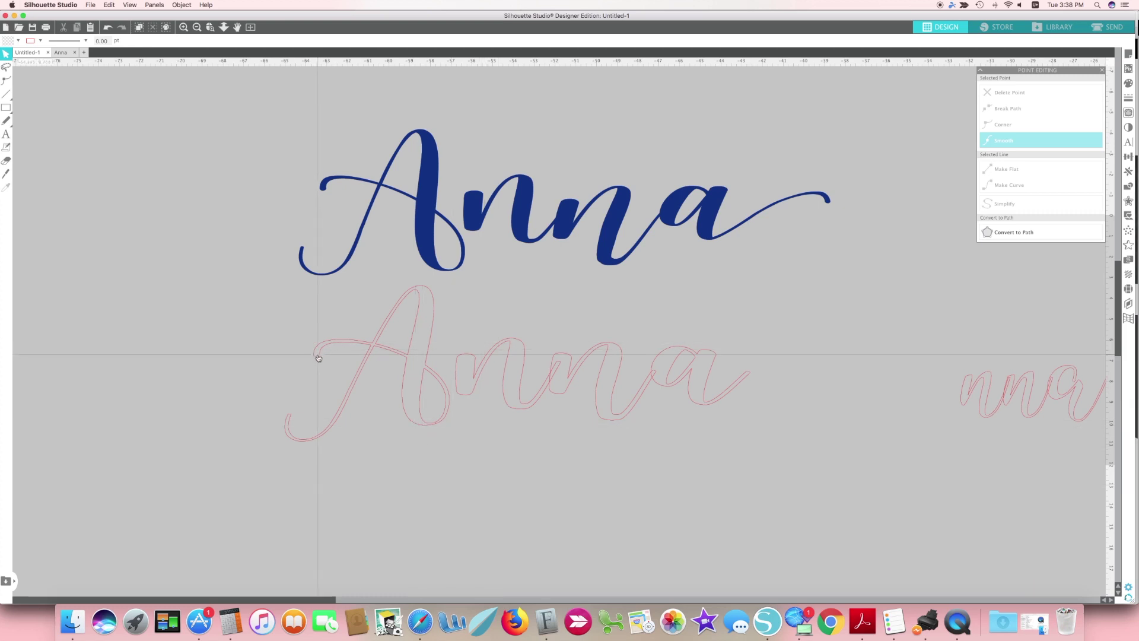
# Duplicate the reshaped A and set the copy aside in the empty area beside the blue name
pyautogui.click(416, 426)
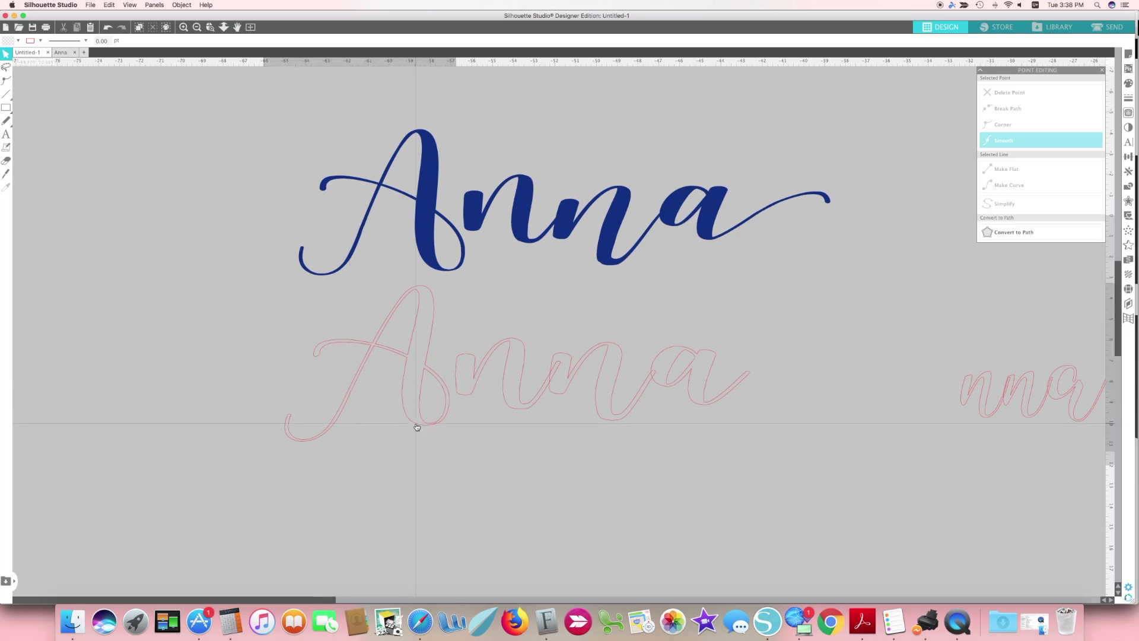
pyautogui.press('super+d')
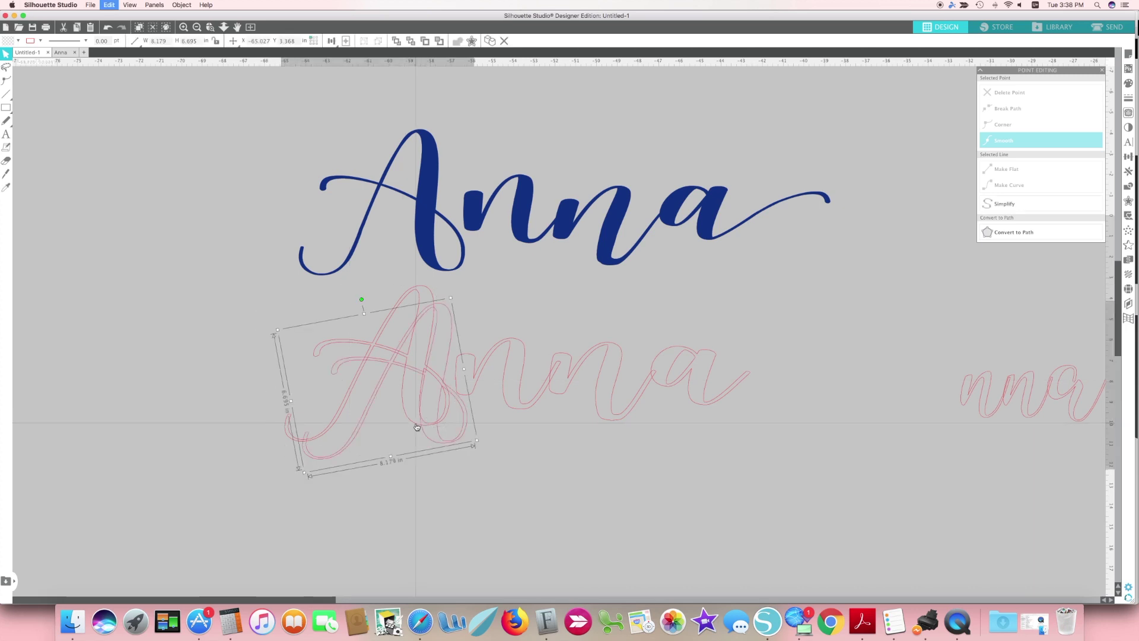
pyautogui.moveTo(445, 445); pyautogui.dragTo(186, 320)
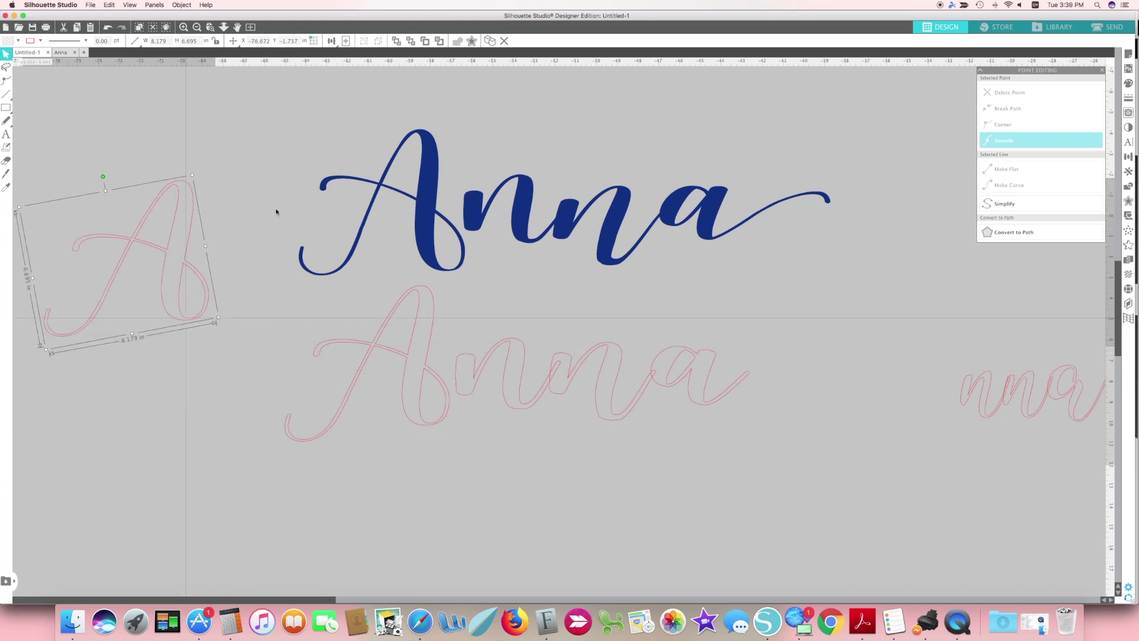
pyautogui.click(184, 27)
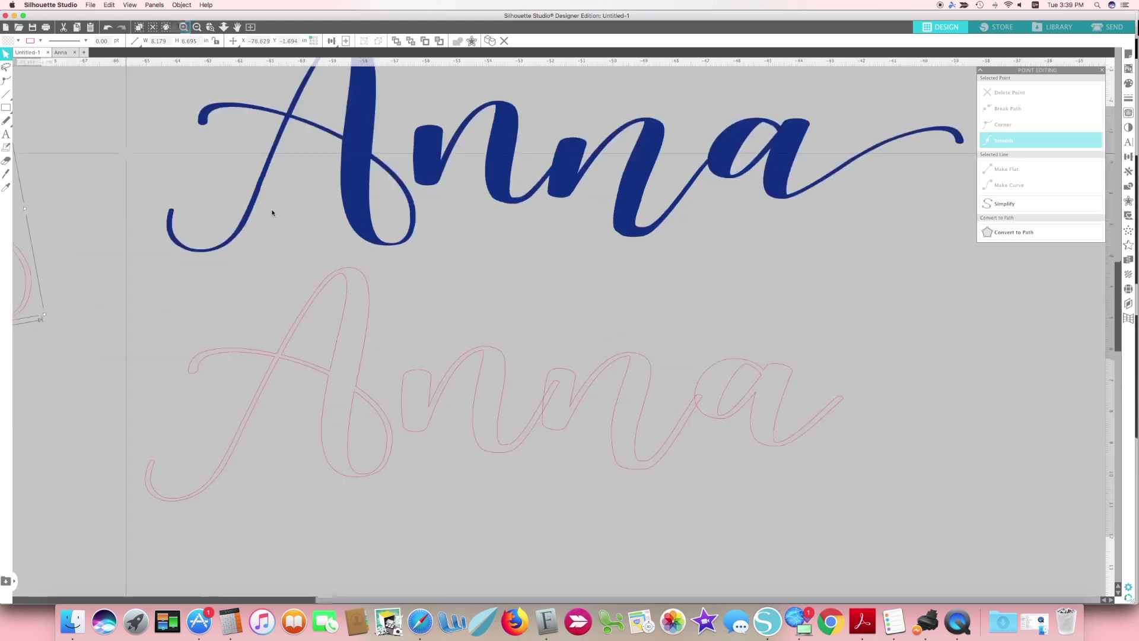
# Cut the curled start of the crossbar off the duplicate A with the Knife and move the piece away from the letter
pyautogui.scroll(2, 272, 212)
pyautogui.hscroll(-3, 272, 213)
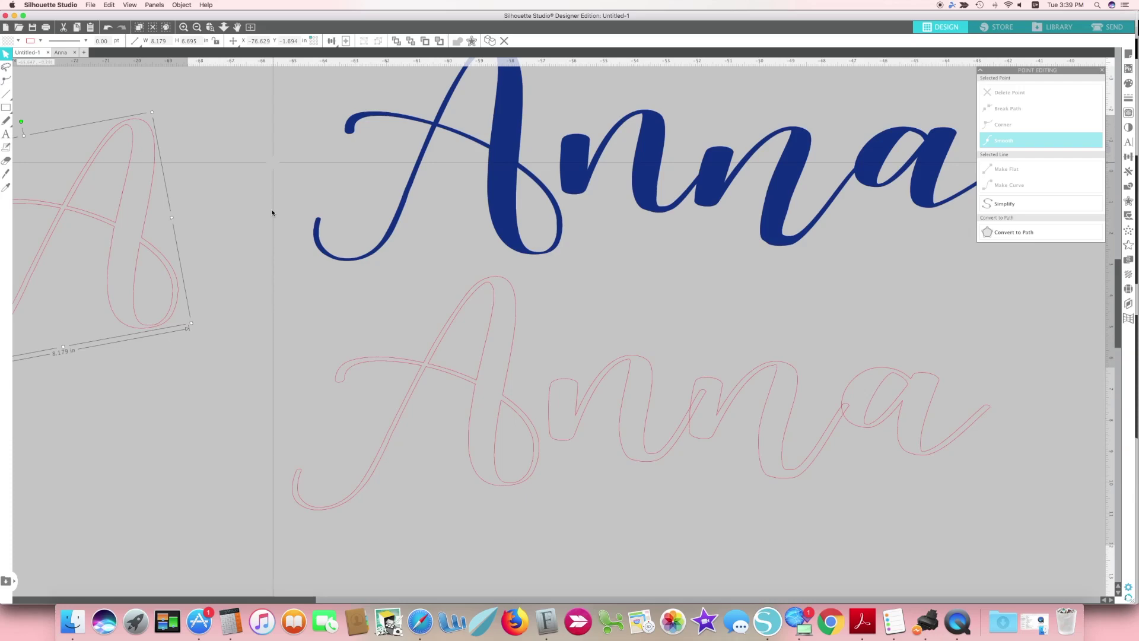
pyautogui.hscroll(-12, 271, 212)
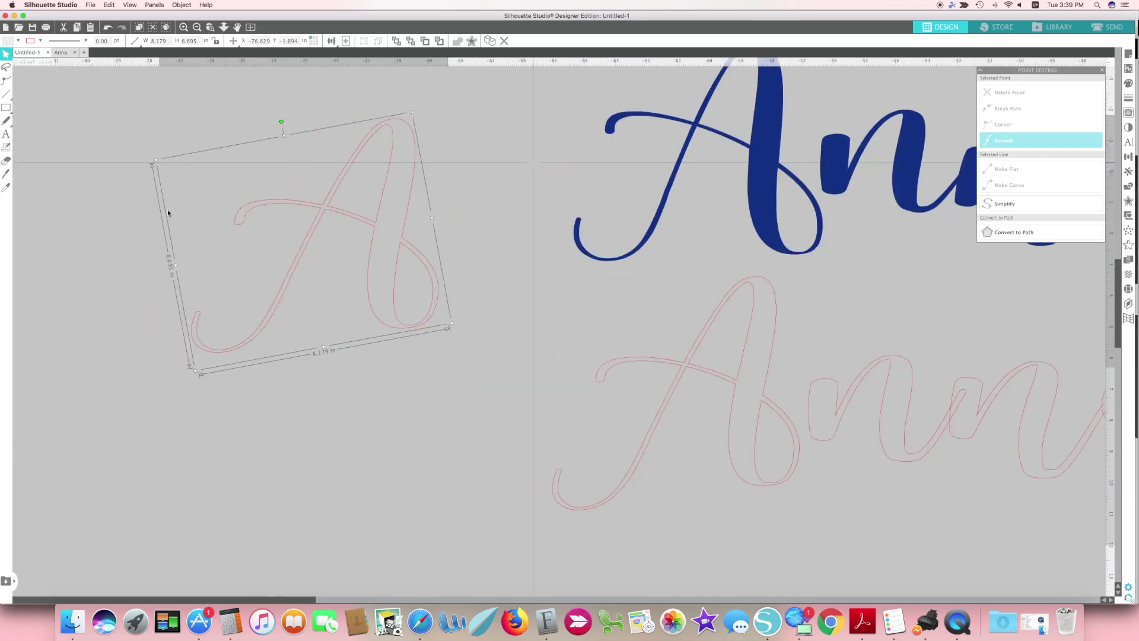
pyautogui.hscroll(-2, 269, 228)
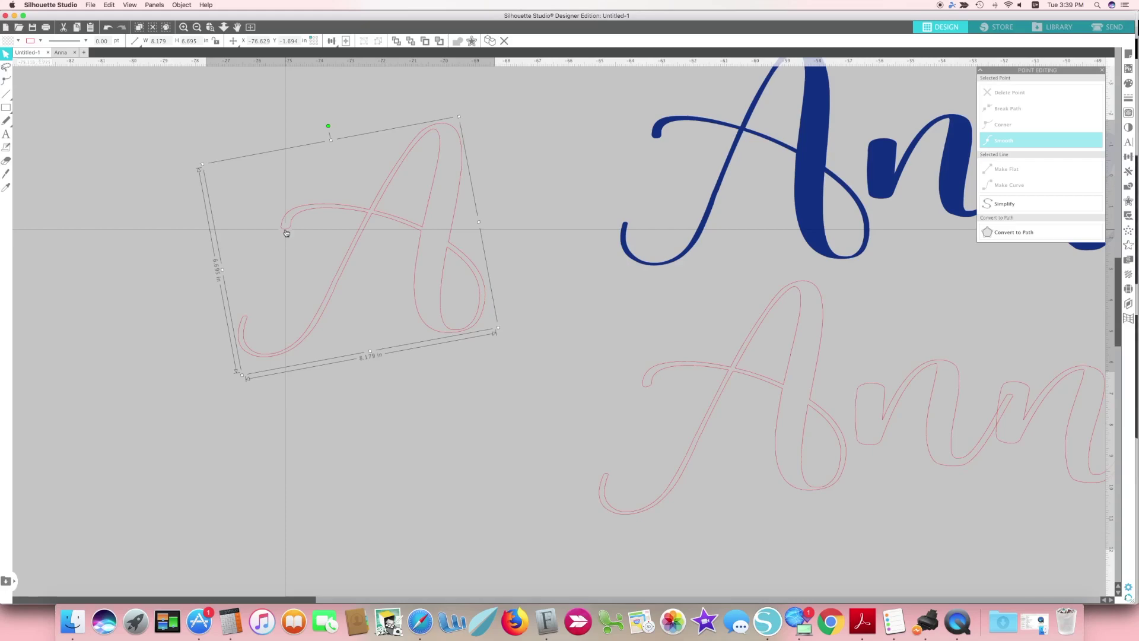
pyautogui.click(6, 173)
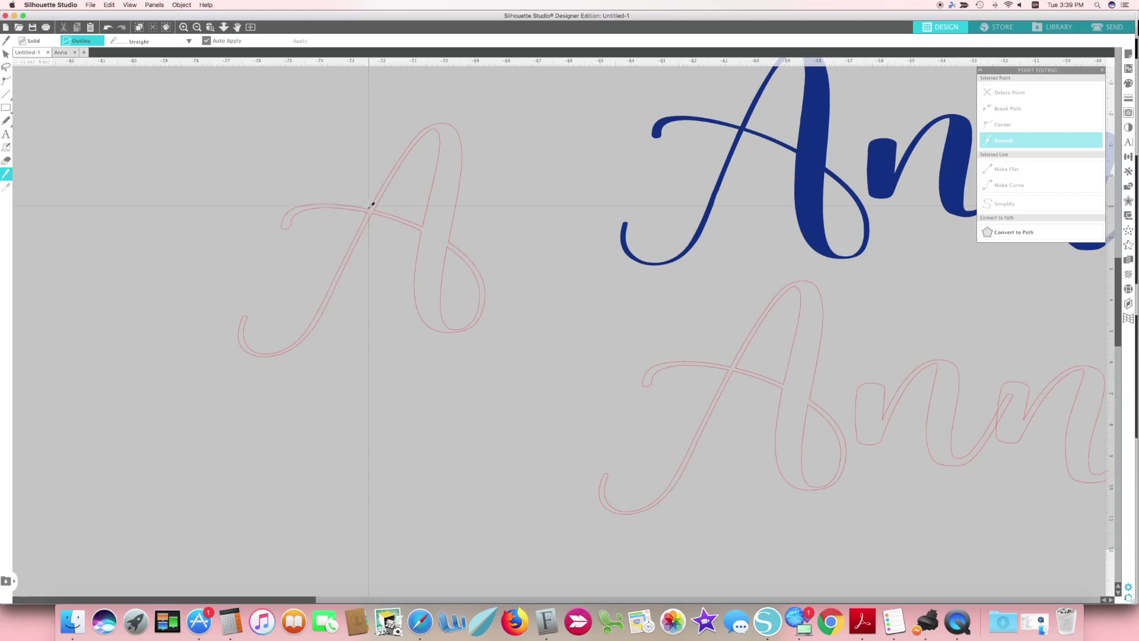
pyautogui.click(6, 54)
pyautogui.moveTo(299, 208); pyautogui.dragTo(220, 181)
pyautogui.click(249, 197)
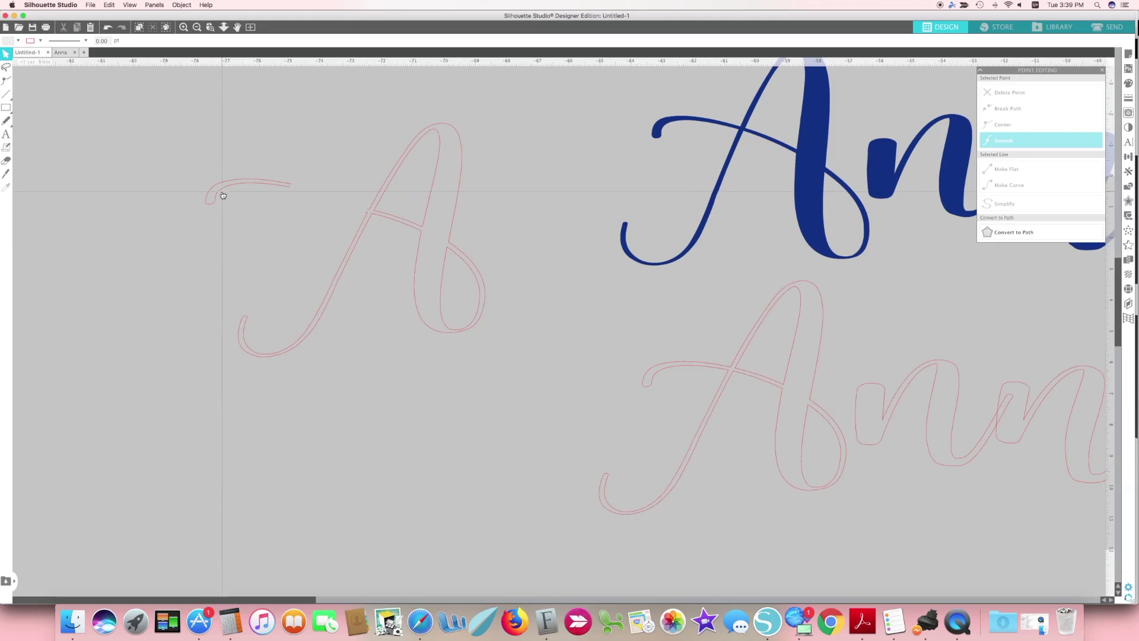
# Move the cut-off flourish across to the empty area just past the end of the outlined name
pyautogui.click(197, 27)
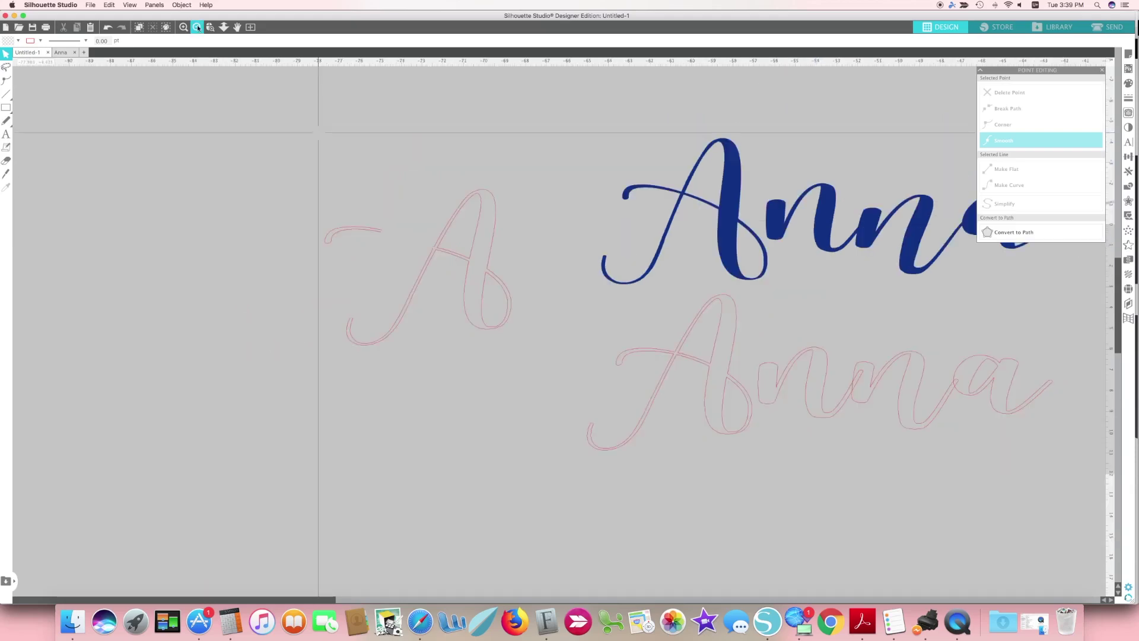
pyautogui.click(197, 28)
pyautogui.moveTo(430, 261); pyautogui.dragTo(909, 348)
pyautogui.click(224, 114)
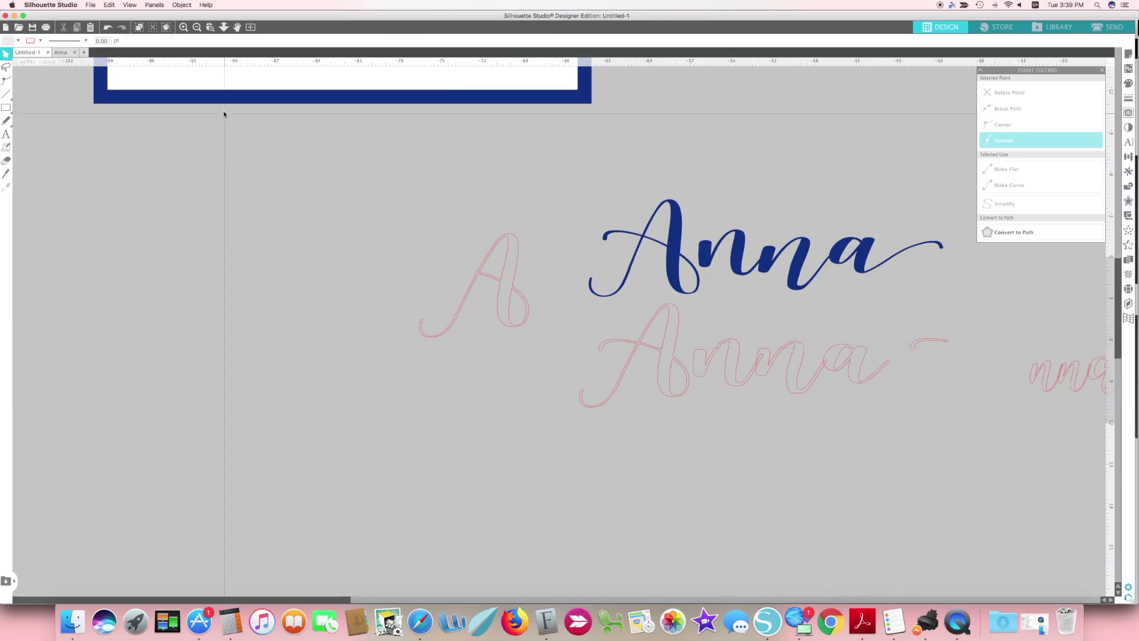
# Mirror the flourish horizontally, tilt it counterclockwise, and place it over the tail end of the outlined a
pyautogui.click(183, 29)
pyautogui.scroll(3, 446, 223)
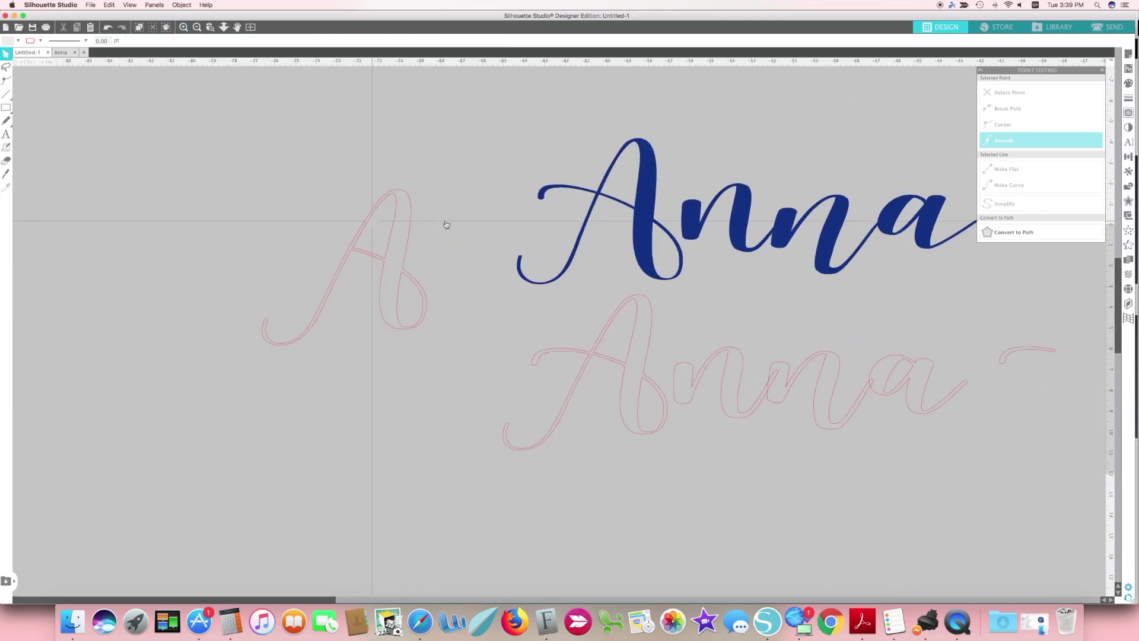
pyautogui.hscroll(4, 446, 223)
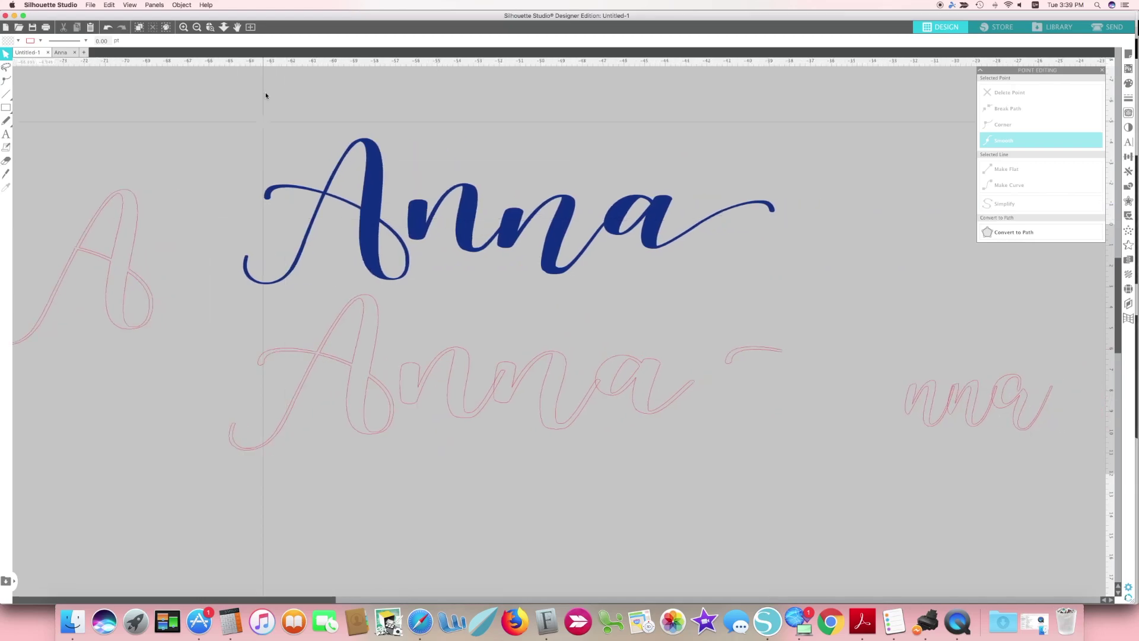
pyautogui.click(182, 27)
pyautogui.hscroll(3, 332, 207)
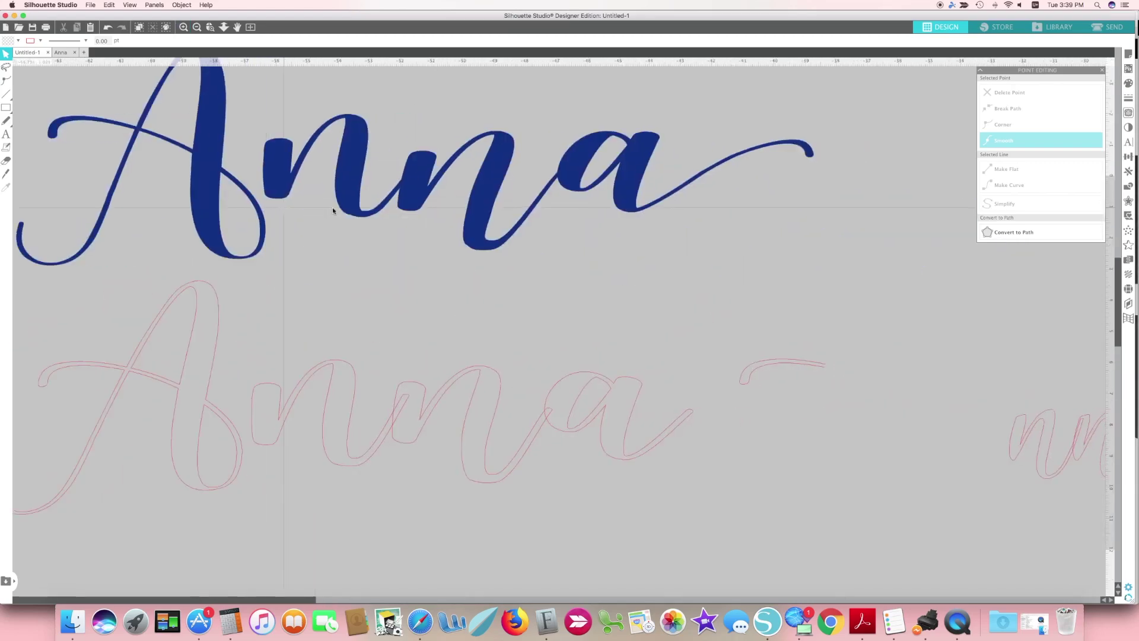
pyautogui.click(748, 382)
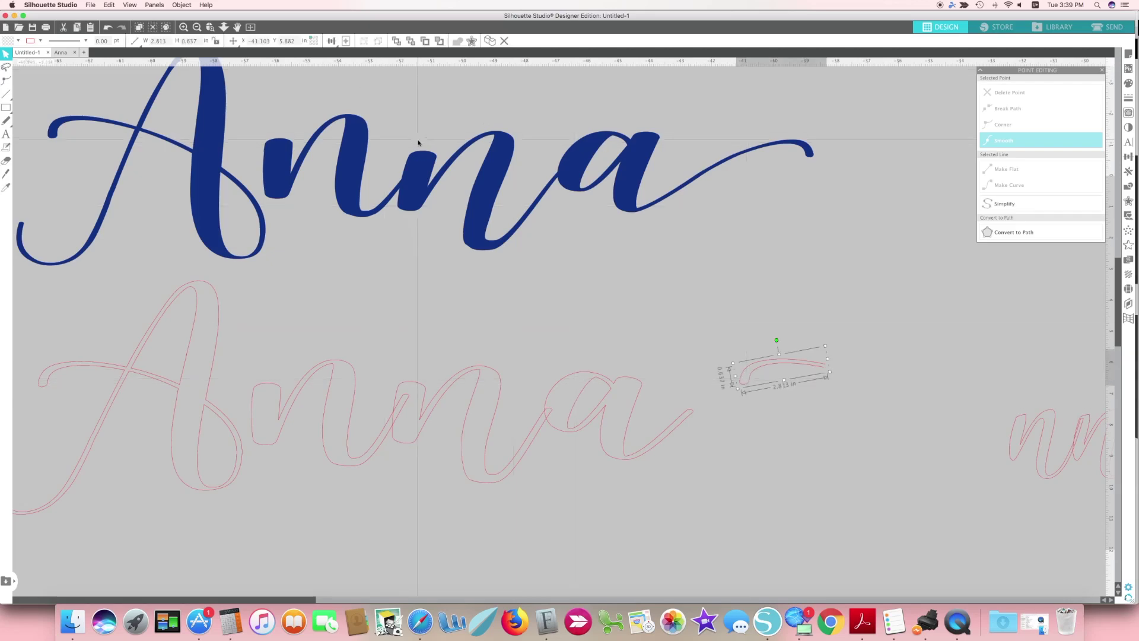
pyautogui.click(181, 6)
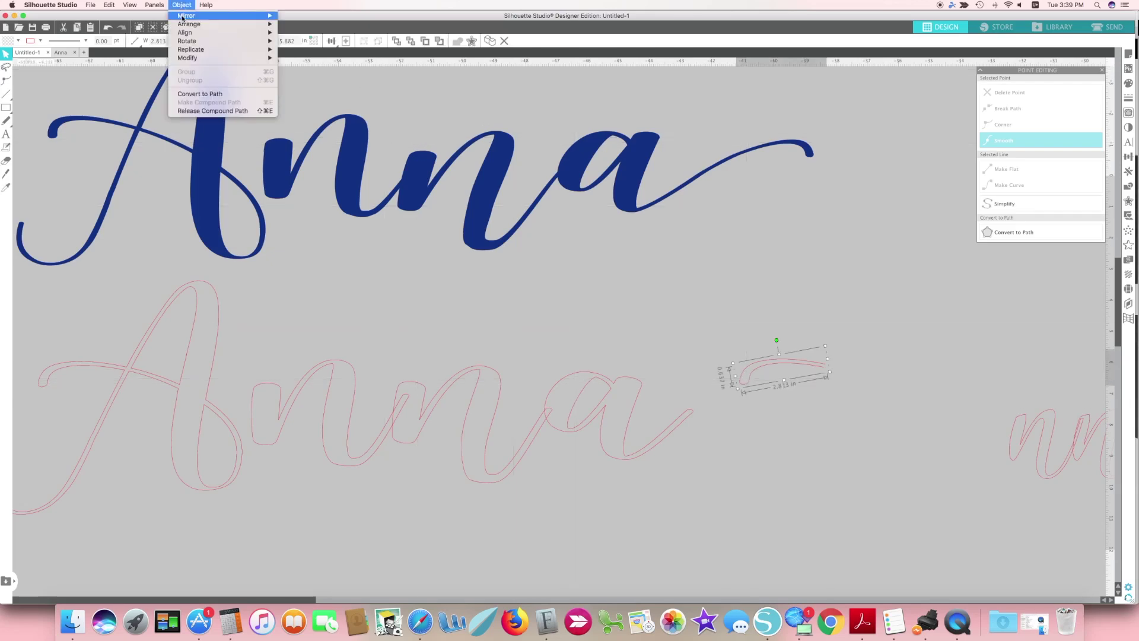
pyautogui.moveTo(225, 15)
pyautogui.click(322, 20)
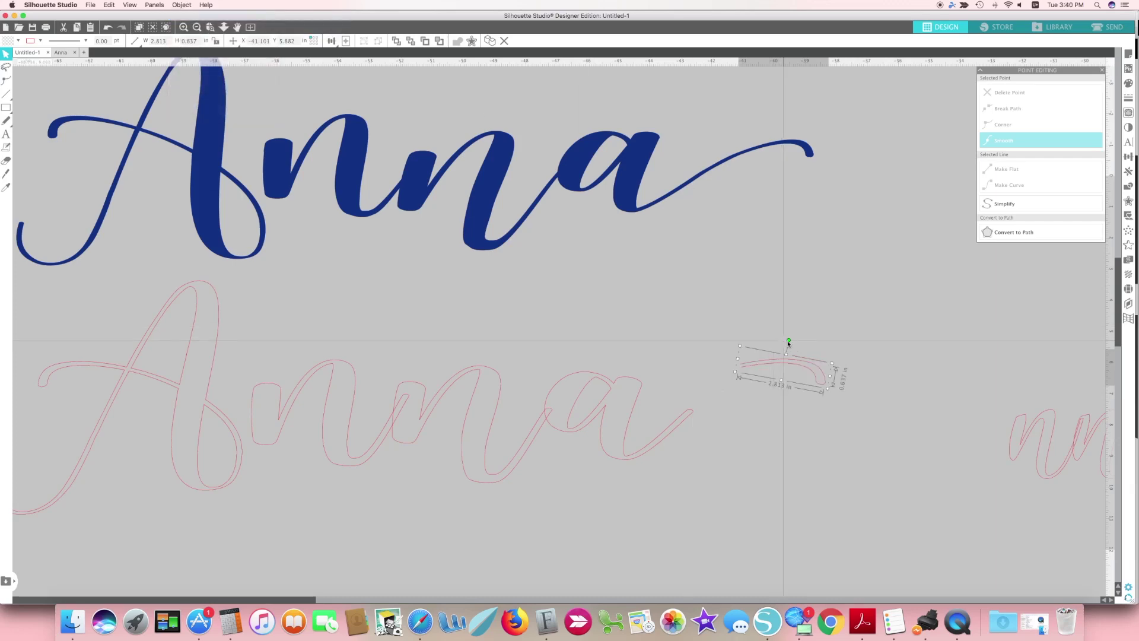
pyautogui.moveTo(789, 341); pyautogui.dragTo(774, 341)
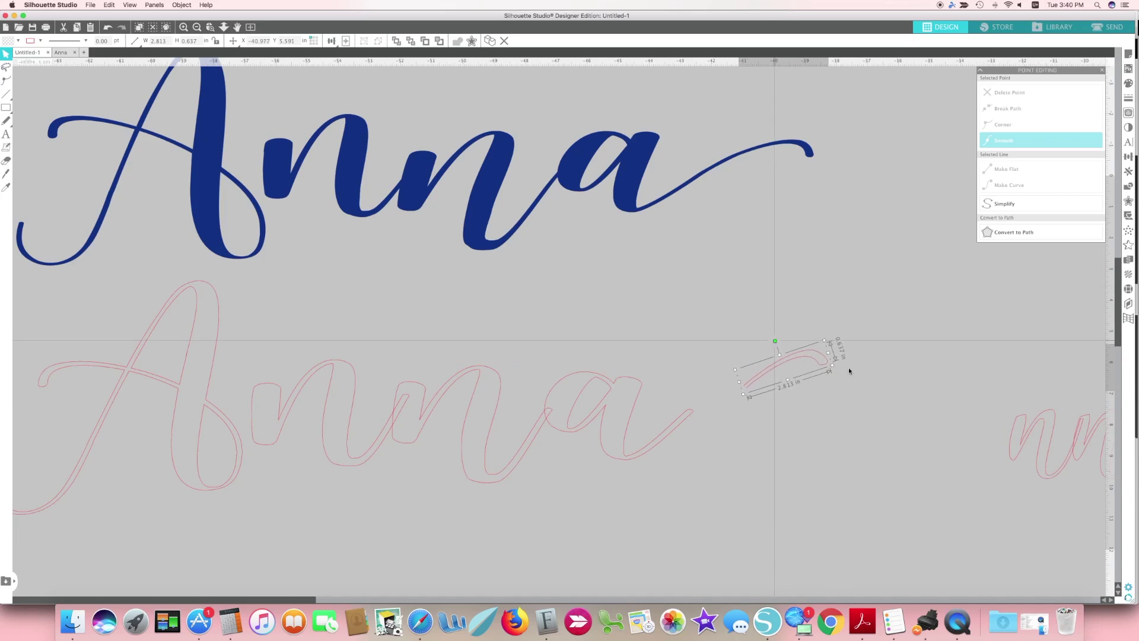
pyautogui.moveTo(823, 368); pyautogui.dragTo(760, 395)
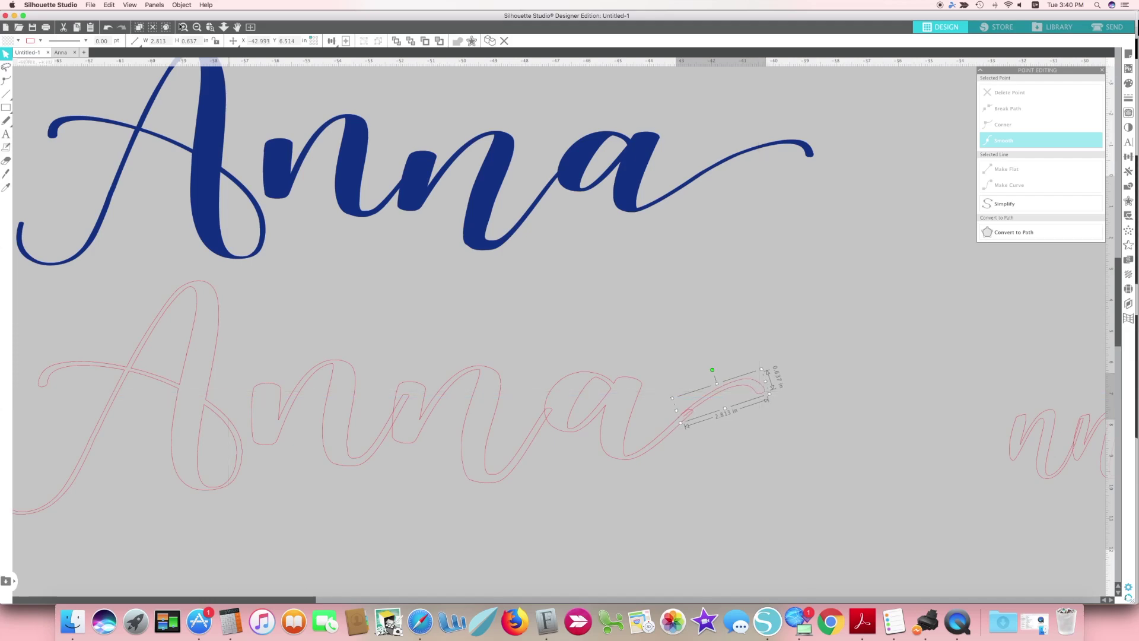
# Resize the flourish to about 2.86 in wide by 0.69 in tall and realign it with the a's tail
pyautogui.click(183, 27)
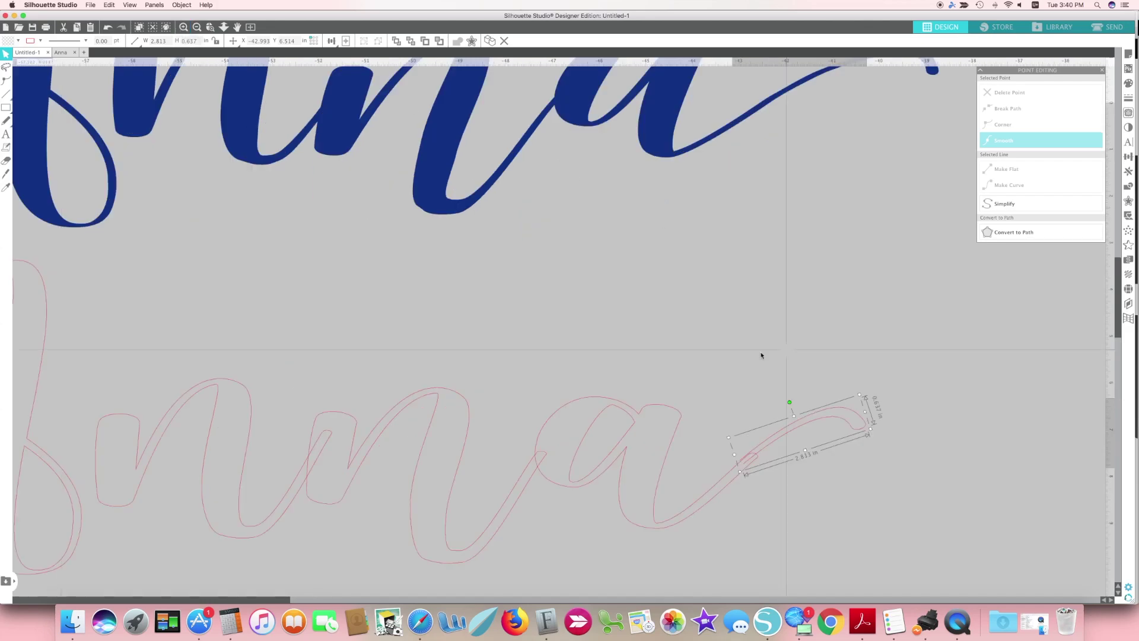
pyautogui.hscroll(3, 737, 352)
pyautogui.hscroll(4, 737, 352)
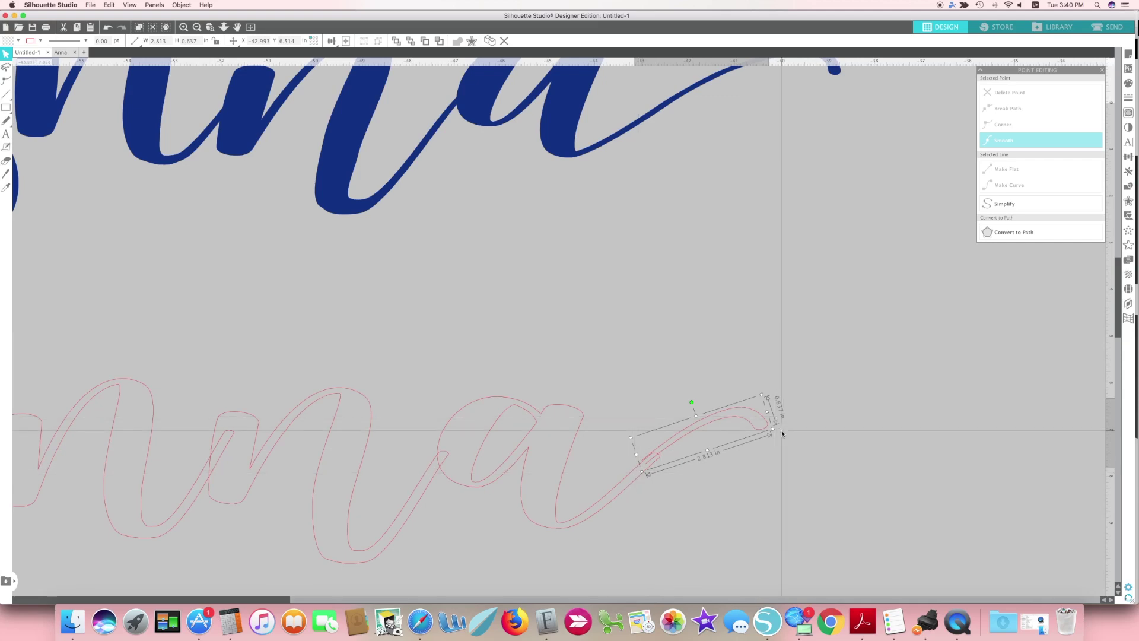
pyautogui.moveTo(769, 412); pyautogui.dragTo(782, 415)
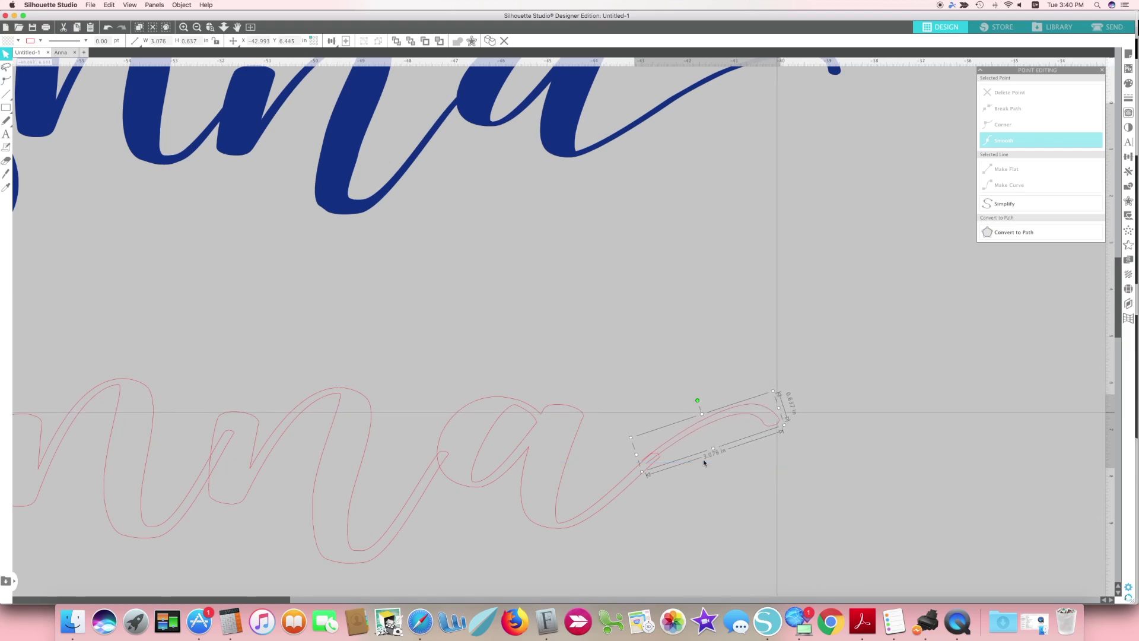
pyautogui.moveTo(715, 449); pyautogui.dragTo(714, 450)
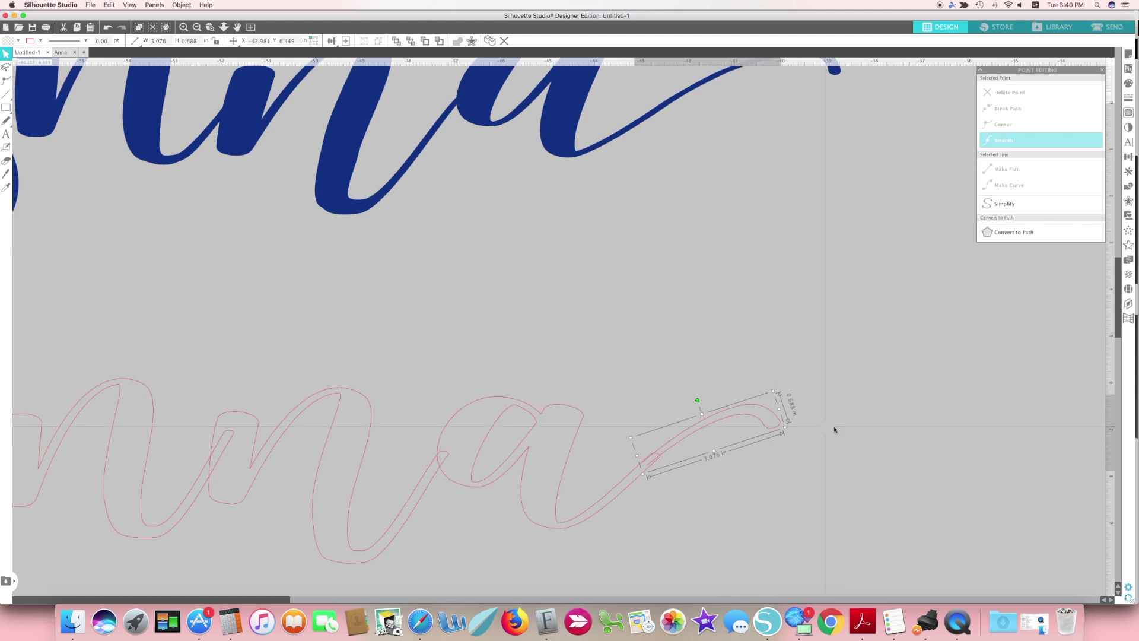
pyautogui.scroll(2, 834, 429)
pyautogui.moveTo(693, 468)
pyautogui.mouseDown()
pyautogui.moveTo(755, 101)
pyautogui.moveTo(715, 292)
pyautogui.moveTo(695, 462)
pyautogui.mouseUp()
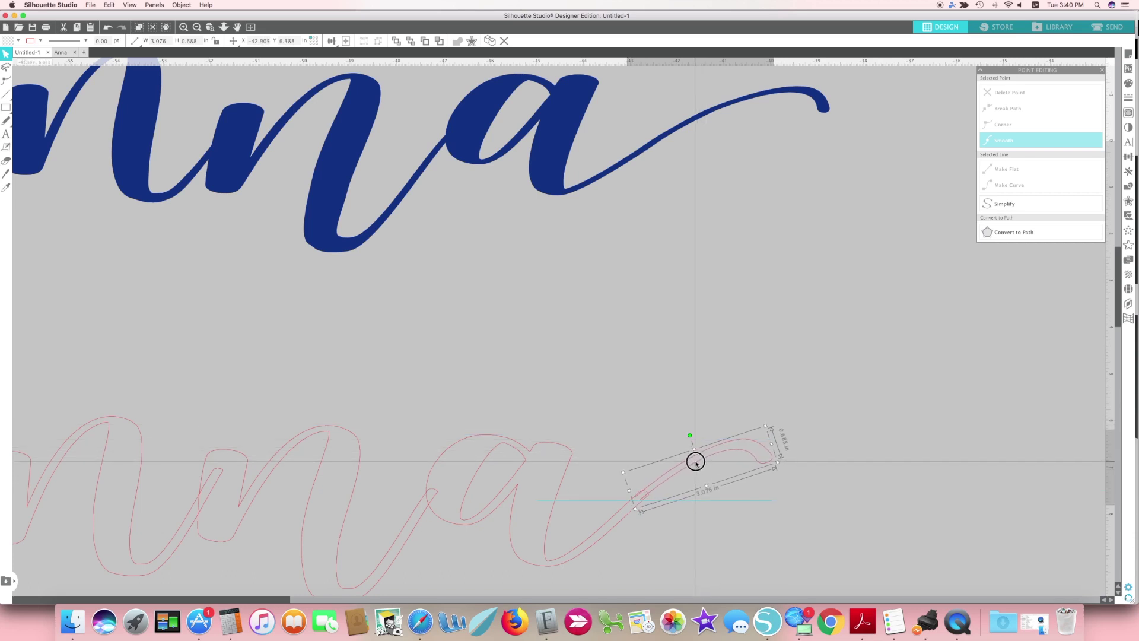
pyautogui.moveTo(772, 444); pyautogui.dragTo(763, 448)
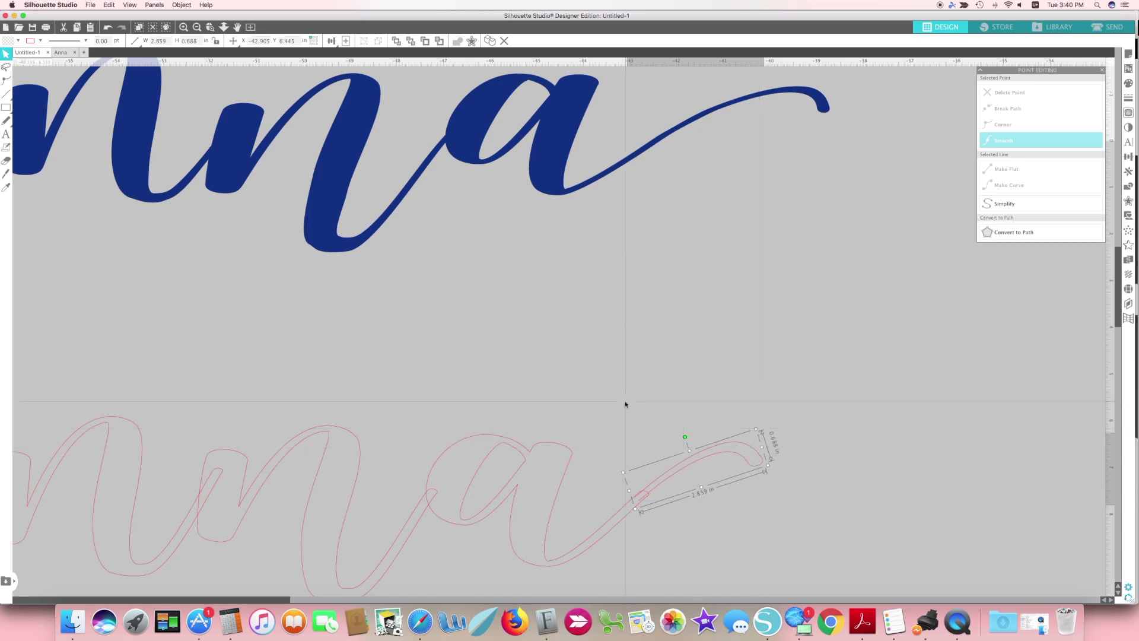
# Slice with the Knife across the overlap of the a's tail and the flourish, and delete the small cut-off tip
pyautogui.scroll(-1, 625, 400)
pyautogui.scroll(-2, 625, 400)
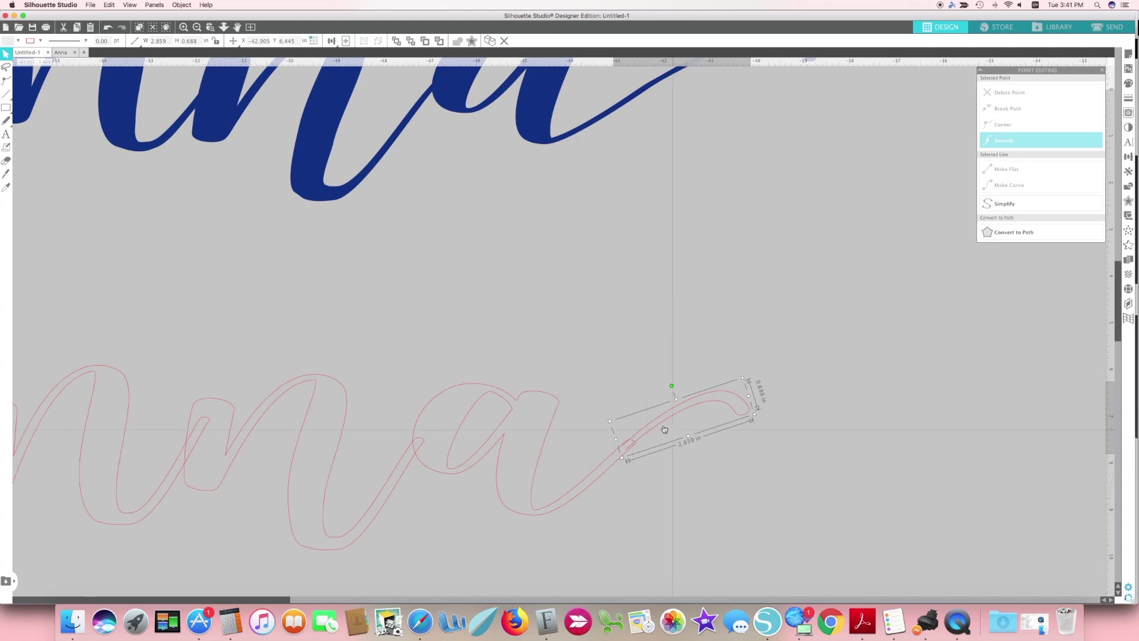
pyautogui.click(189, 27)
pyautogui.click(188, 27)
pyautogui.scroll(-5, 347, 163)
pyautogui.hscroll(4, 347, 163)
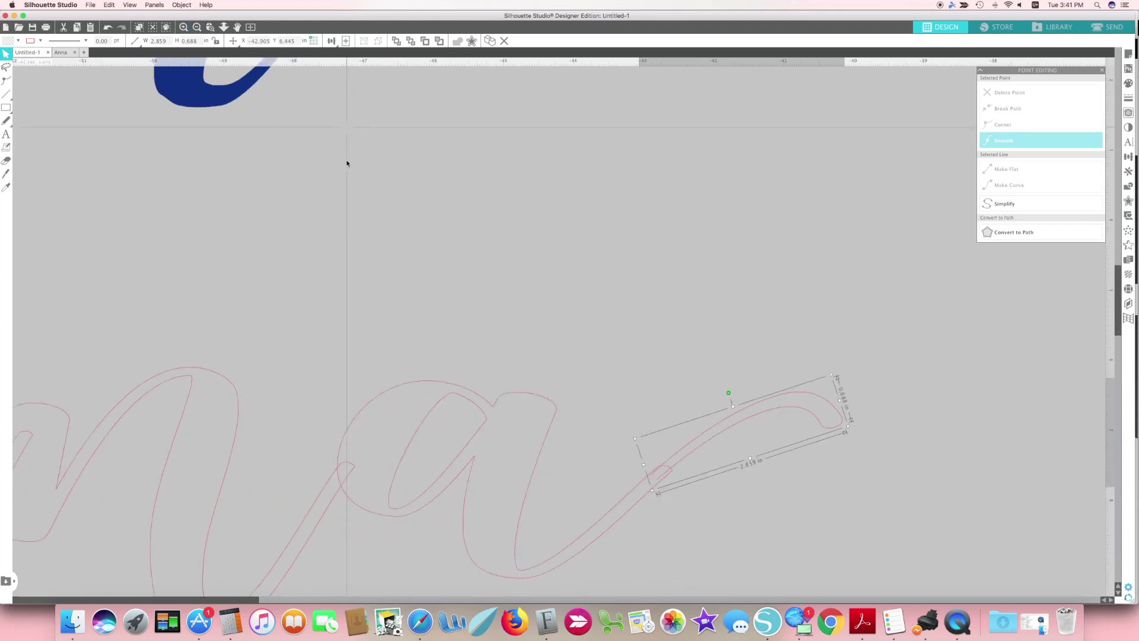
pyautogui.click(426, 263)
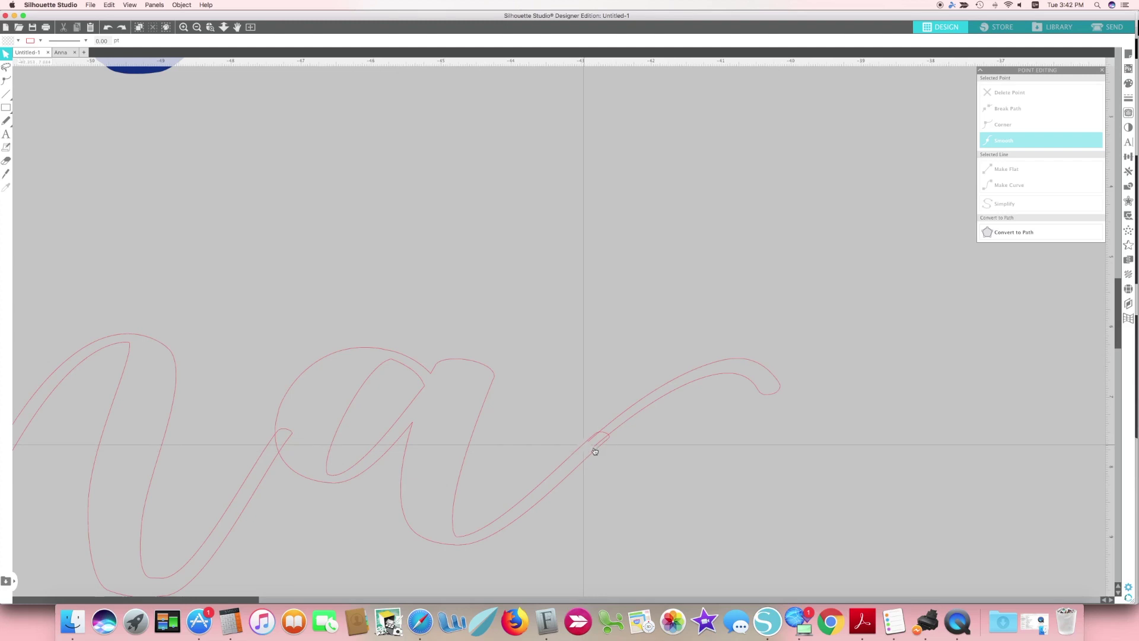
pyautogui.click(619, 429)
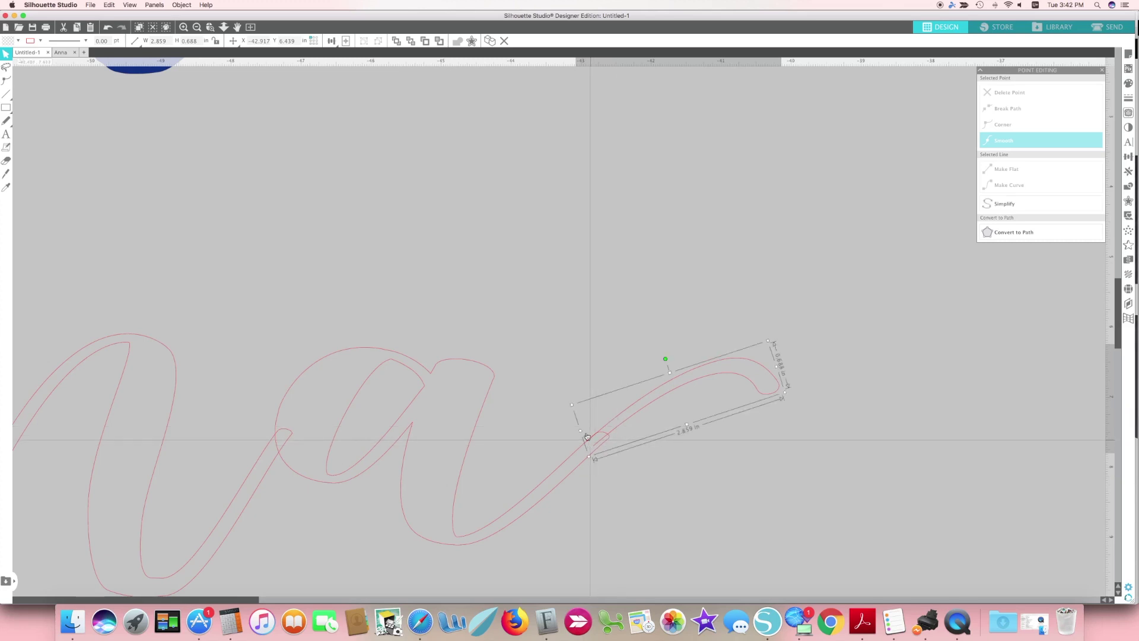
pyautogui.click(3, 175)
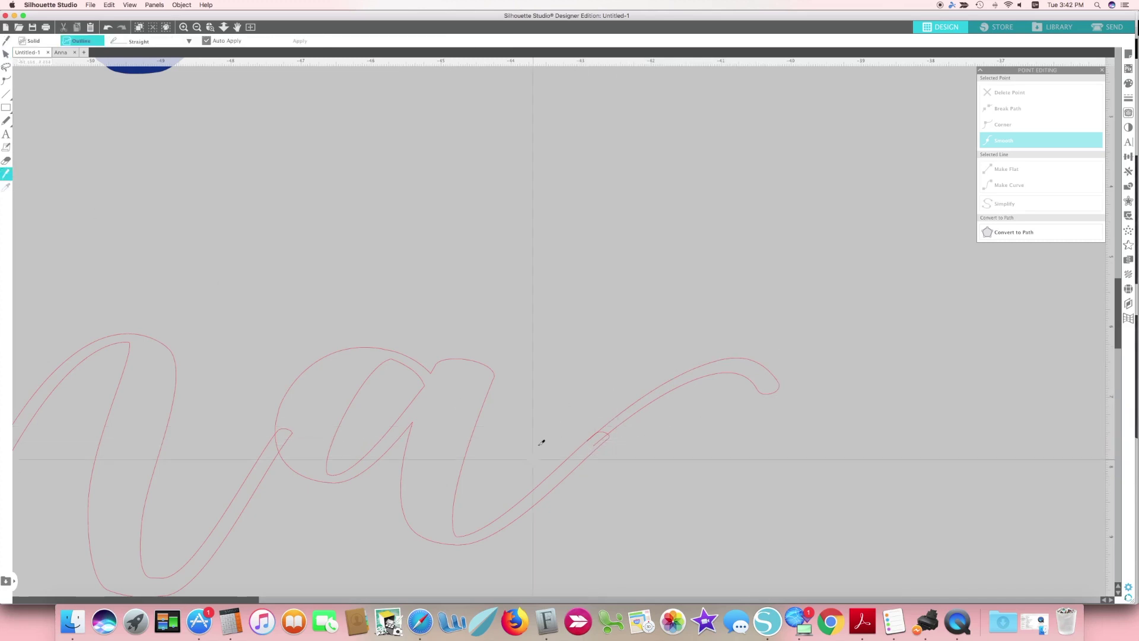
pyautogui.moveTo(584, 440); pyautogui.dragTo(603, 453)
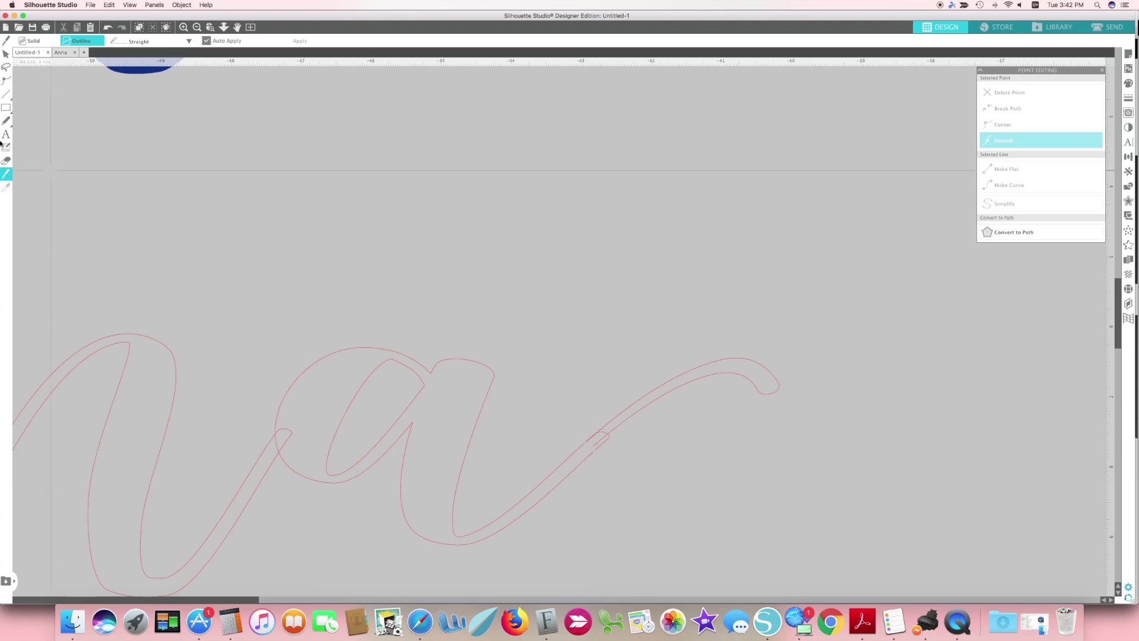
pyautogui.press('v')
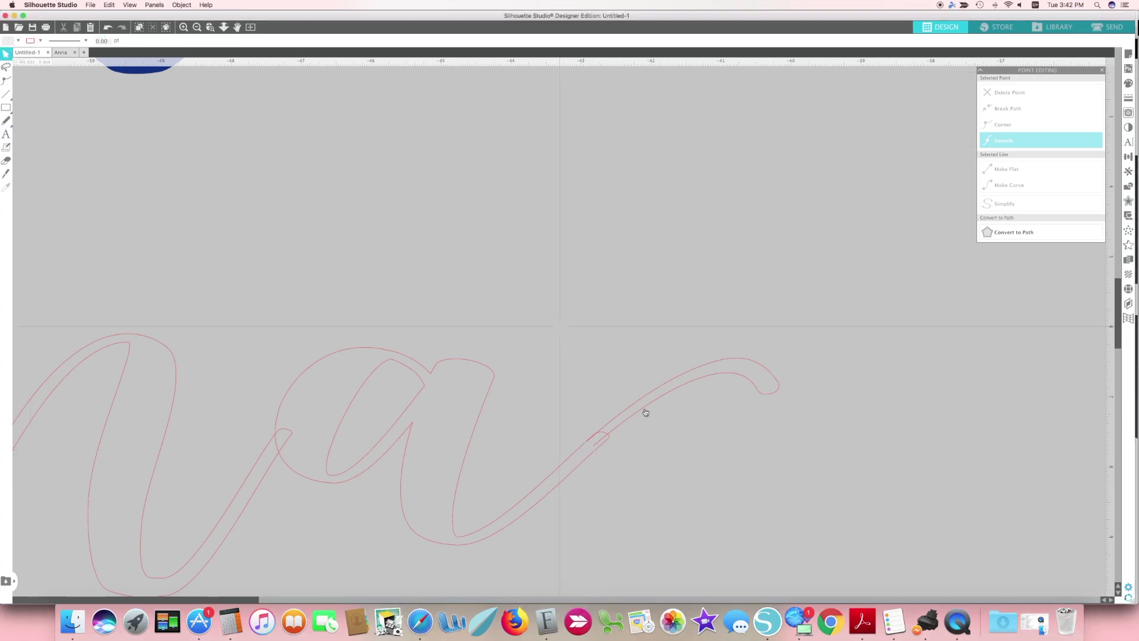
pyautogui.click(604, 443)
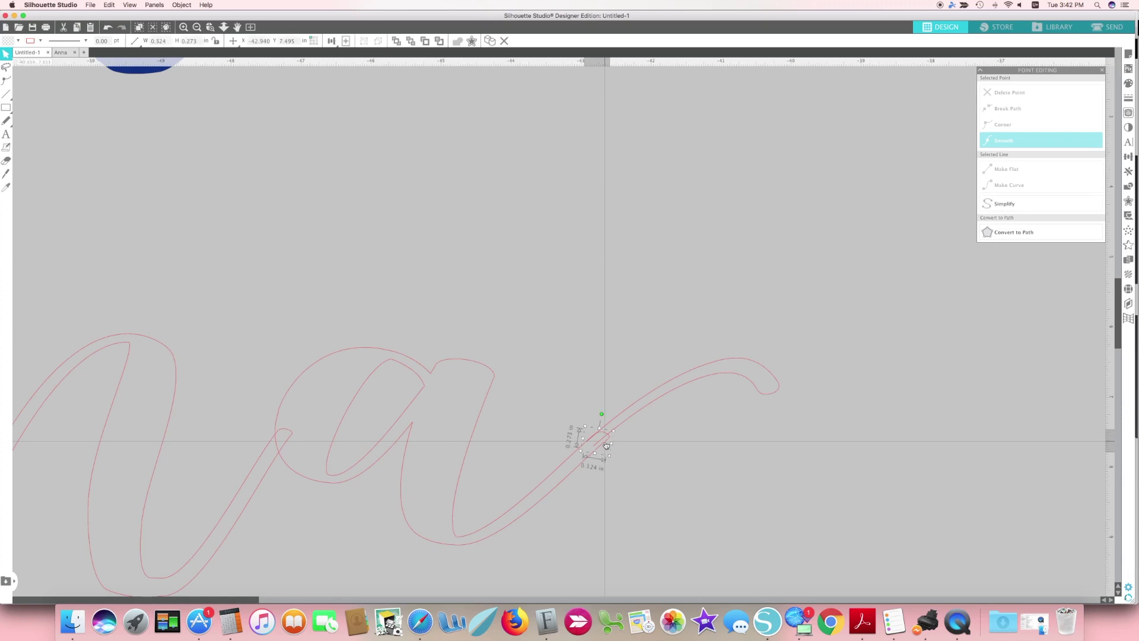
pyautogui.press('Delete')
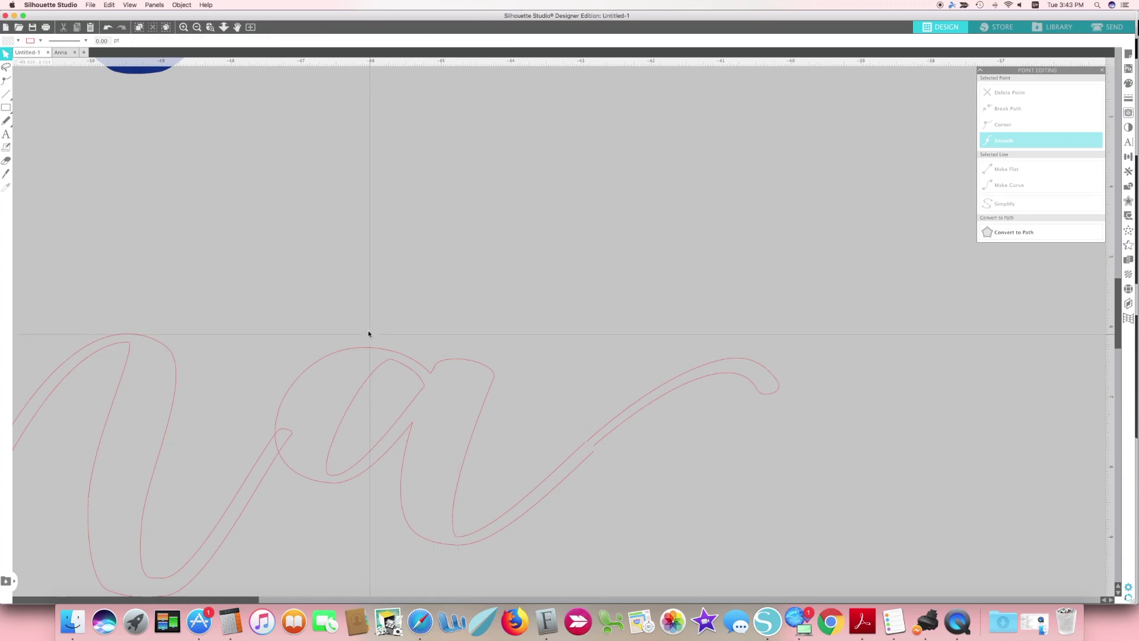
# Combine the outlined a and the flourish into one compound path and open it for point editing
pyautogui.click(483, 401)
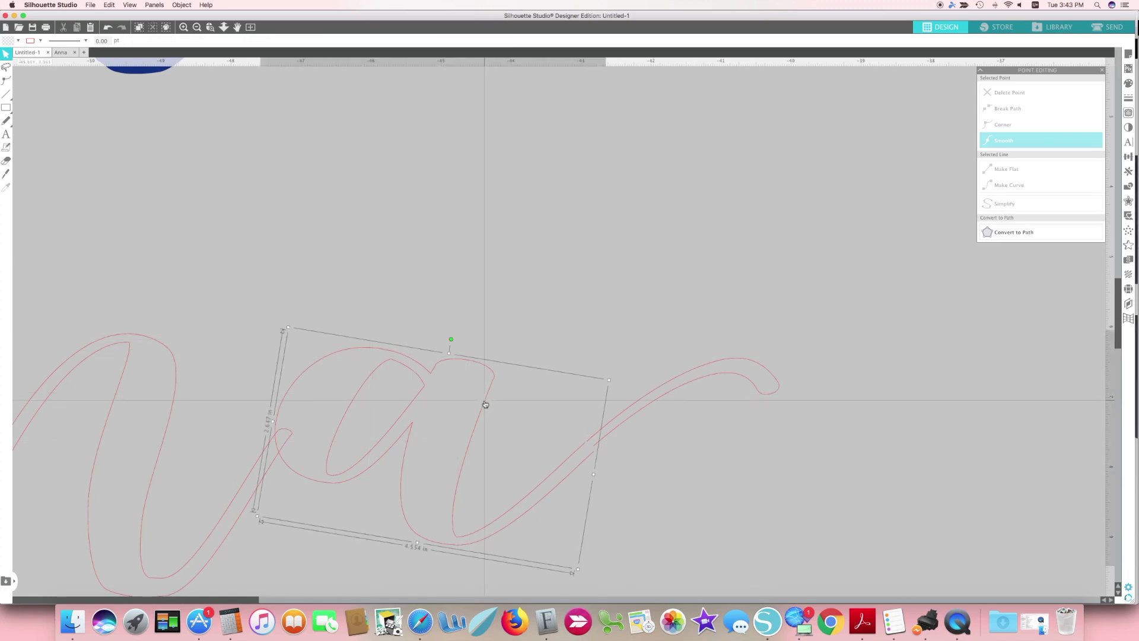
pyautogui.keyDown('shift'); pyautogui.click(616, 419); pyautogui.keyUp('shift')
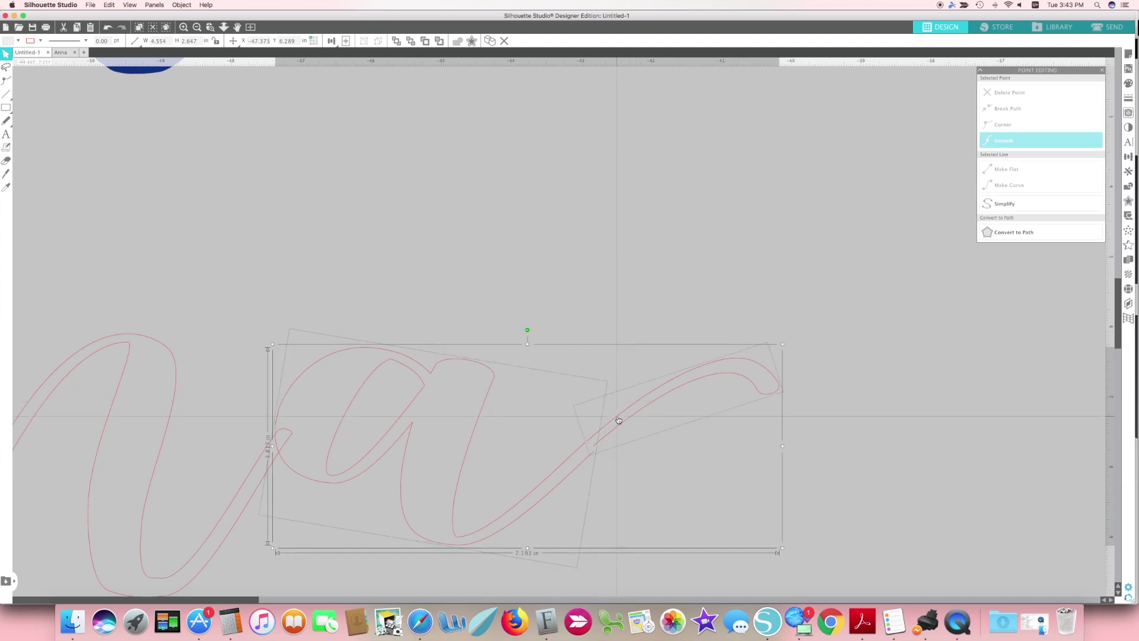
pyautogui.click(181, 5)
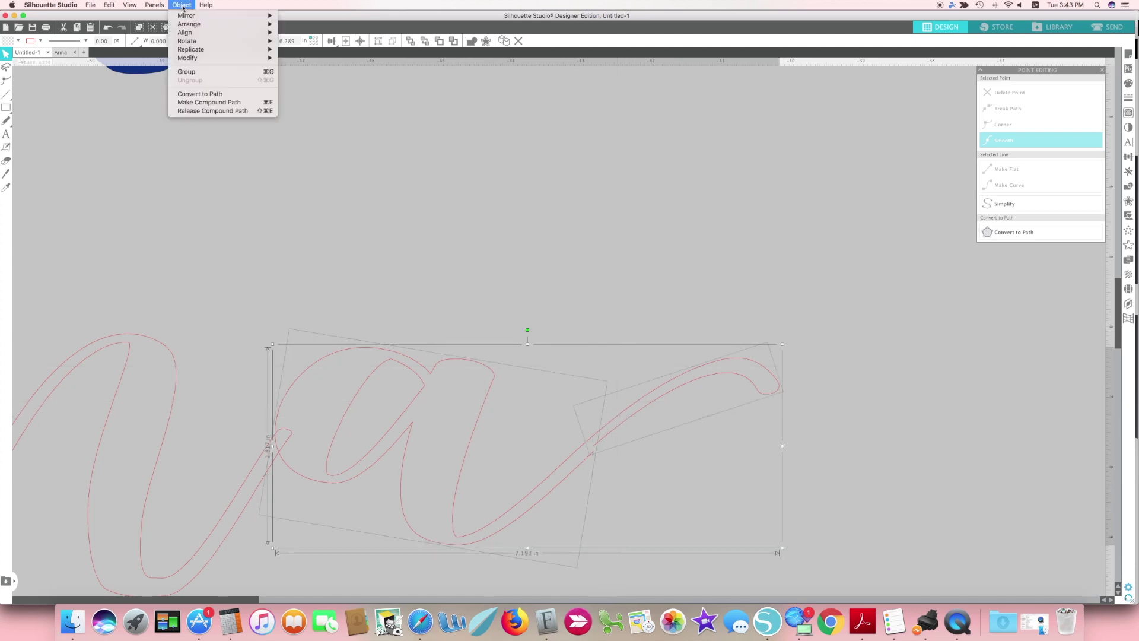
pyautogui.click(208, 106)
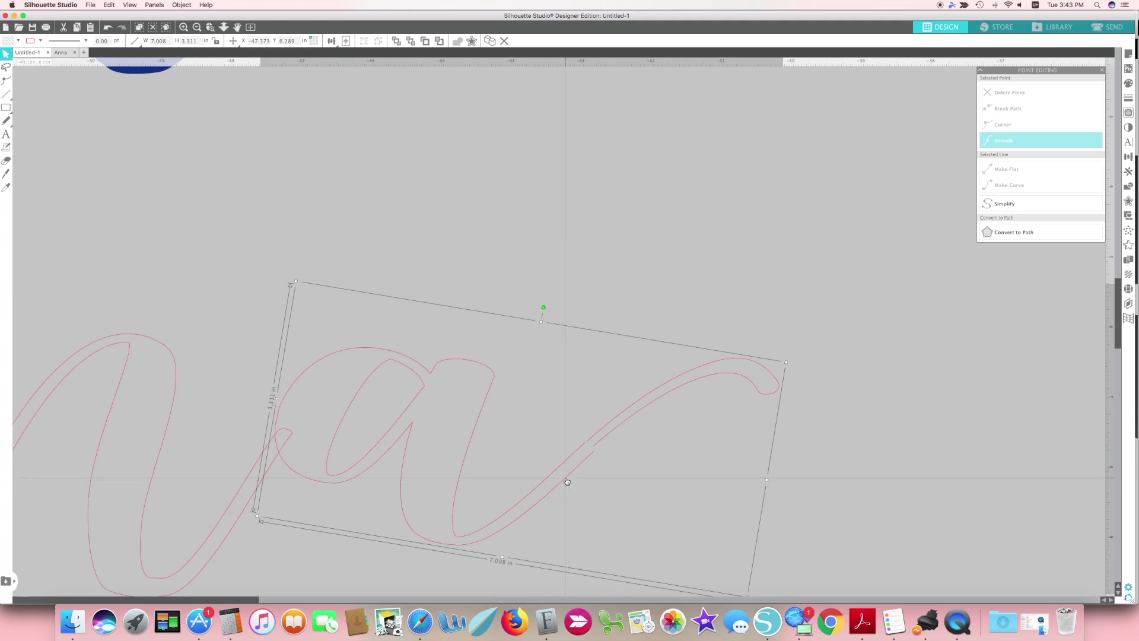
pyautogui.doubleClick(566, 480)
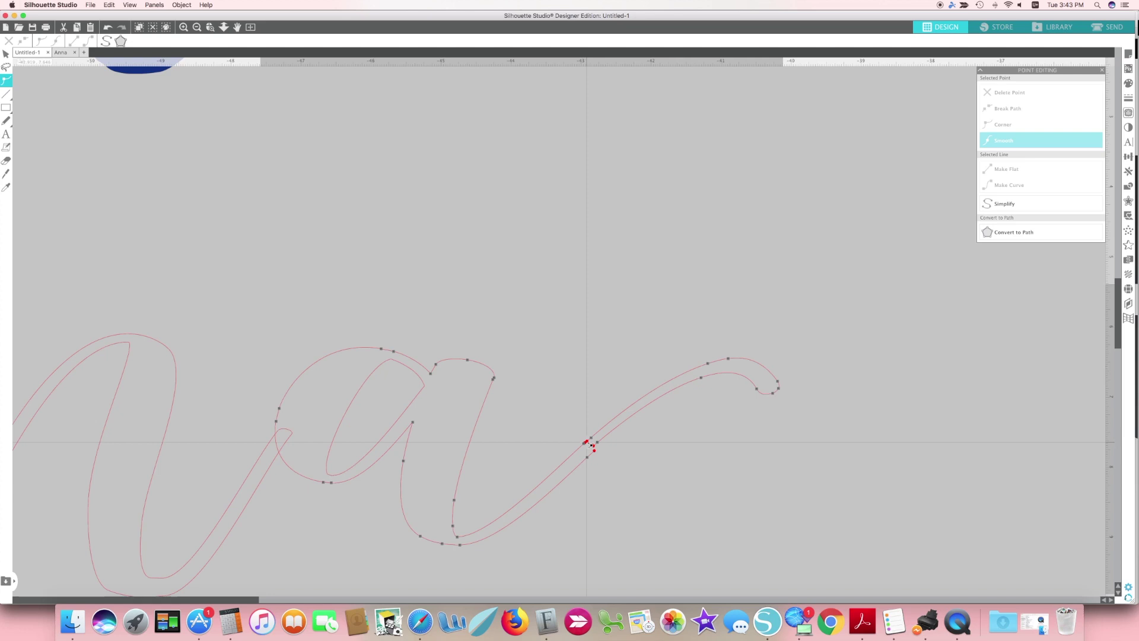
# Edit the points where the a's tail meets the flourish so both edges join into one continuous stroke
pyautogui.click(591, 444)
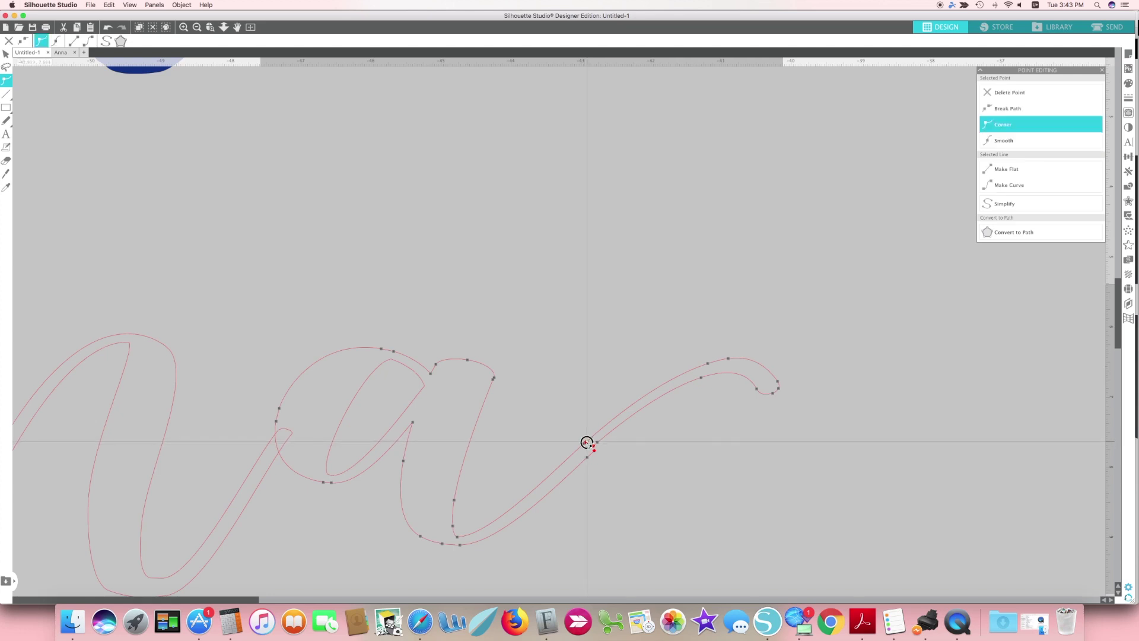
pyautogui.click(586, 444)
pyautogui.click(594, 446)
pyautogui.moveTo(597, 454); pyautogui.dragTo(580, 460)
pyautogui.click(598, 443)
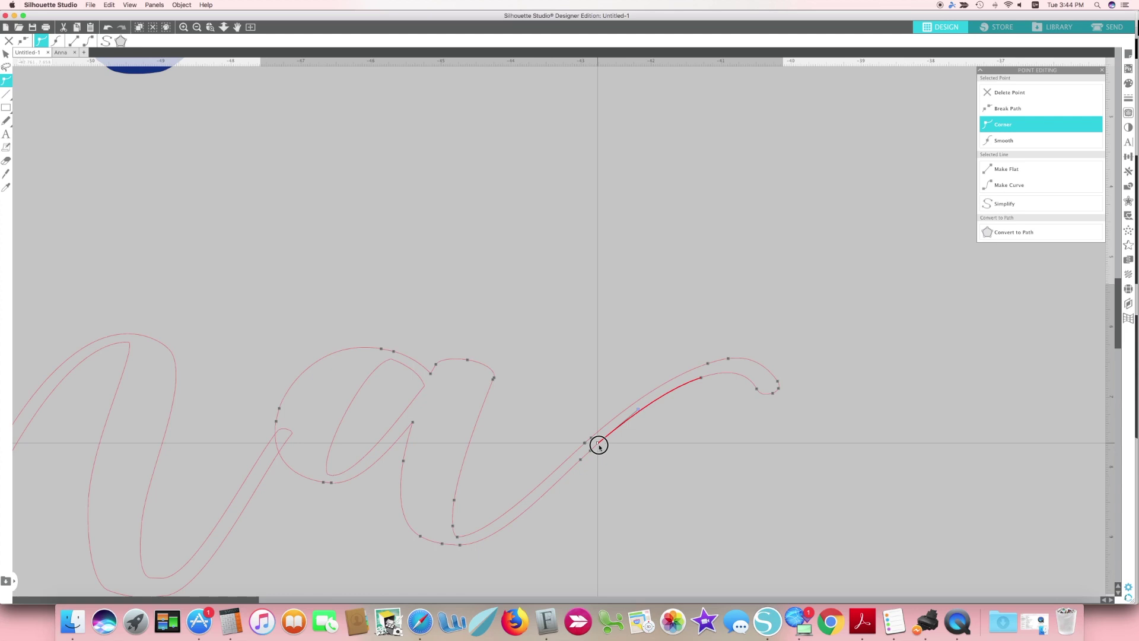
pyautogui.click(643, 481)
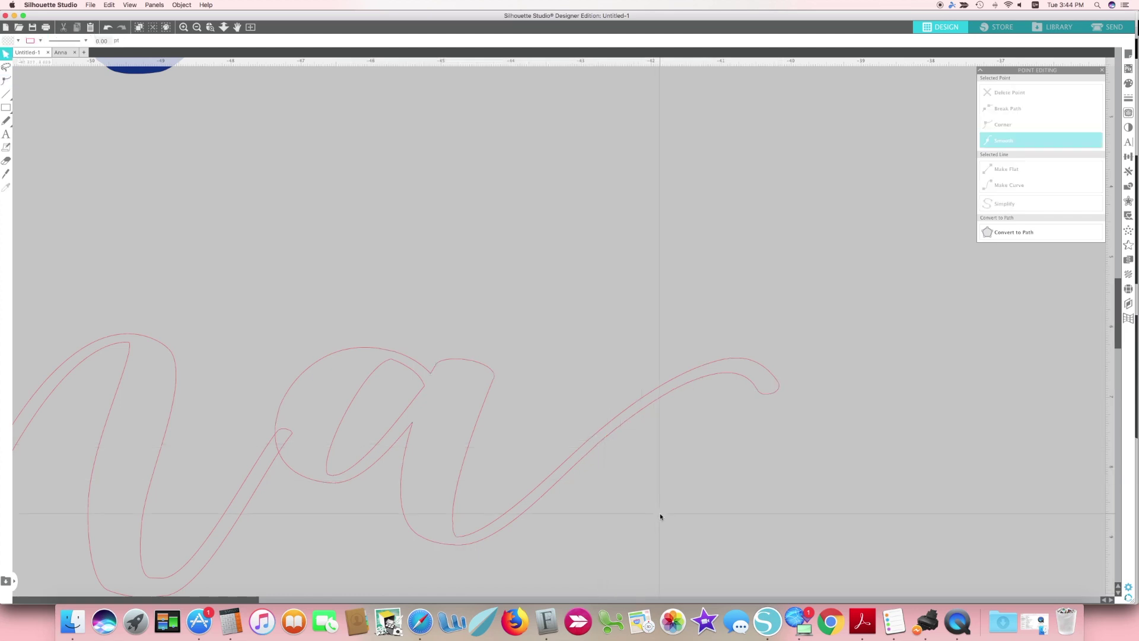
# Combine the a's outer outline and its inner counter into a compound path and fill it with dark blue
pyautogui.click(333, 335)
pyautogui.click(355, 353)
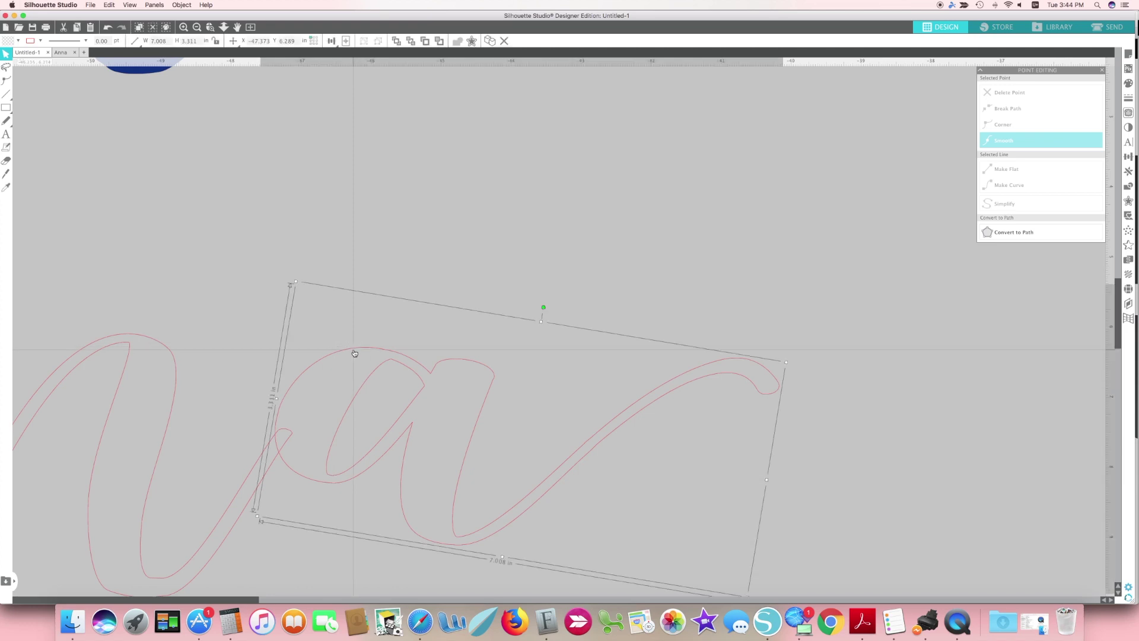
pyautogui.click(370, 380)
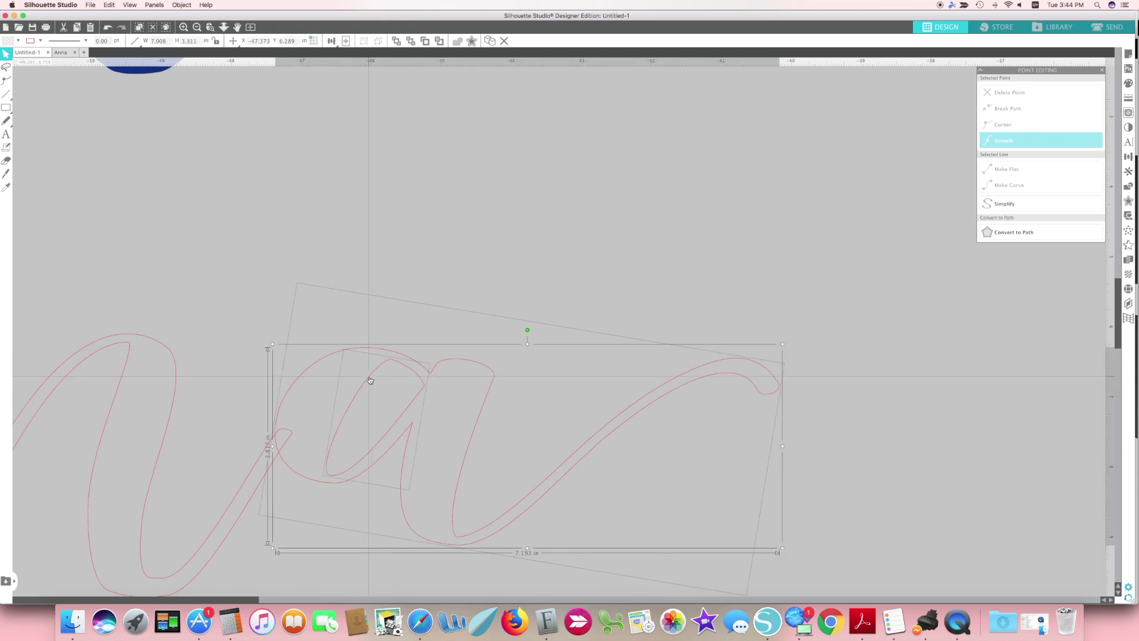
pyautogui.click(181, 6)
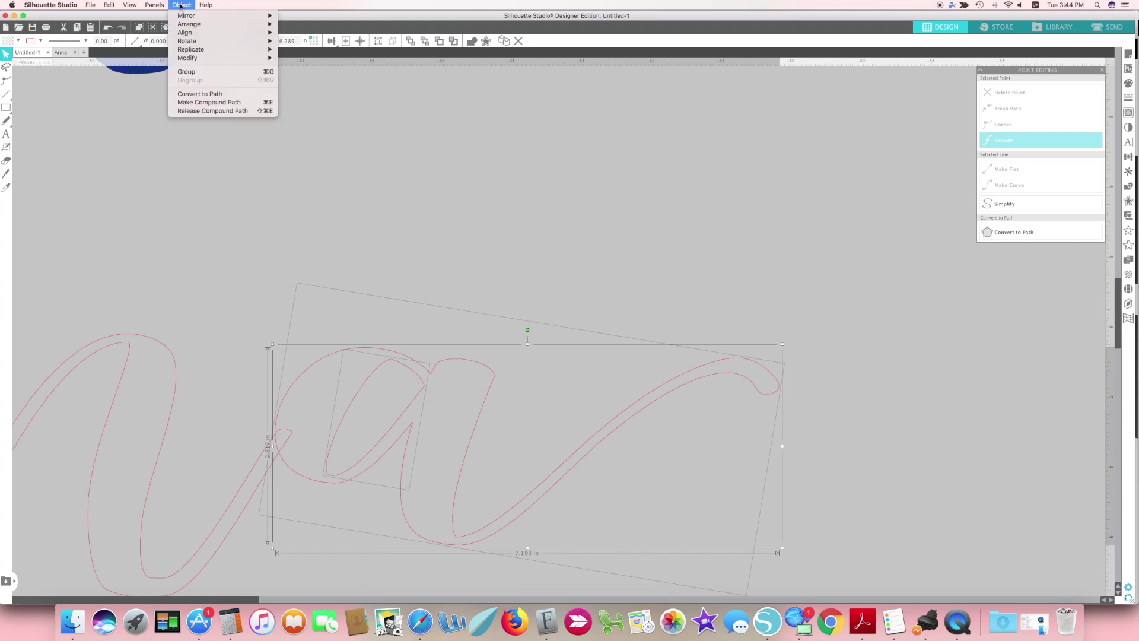
pyautogui.click(226, 105)
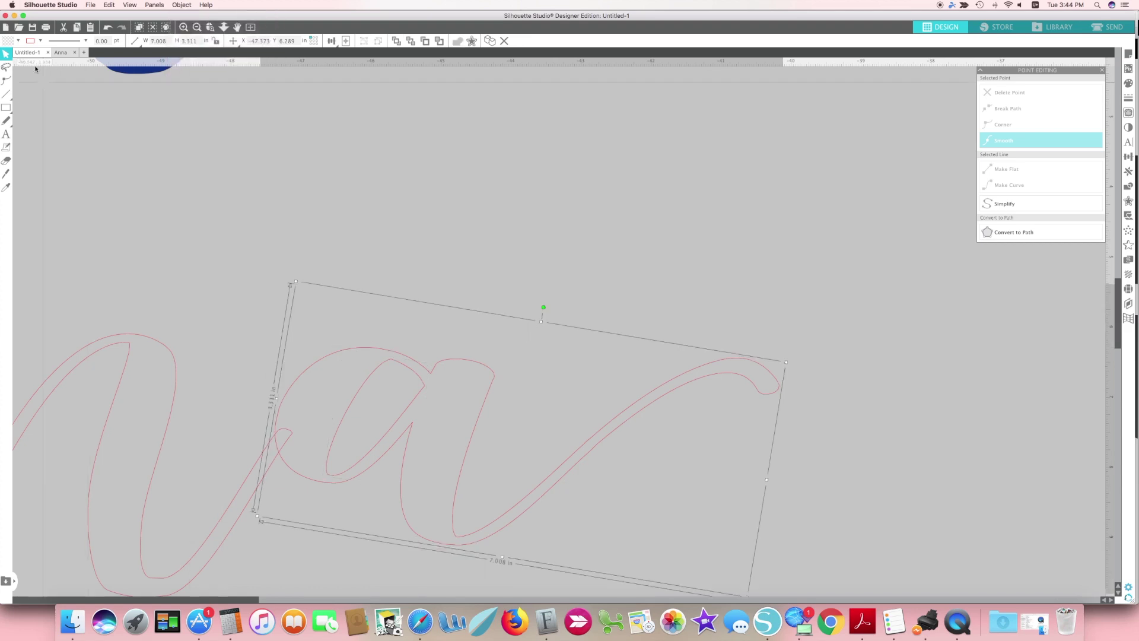
pyautogui.click(19, 41)
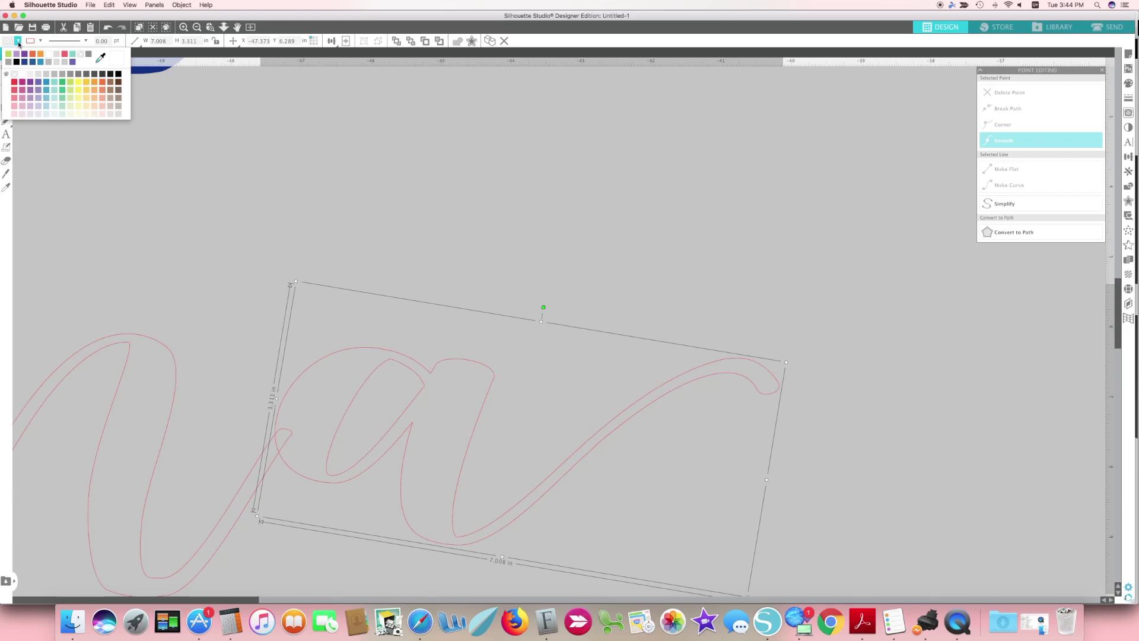
pyautogui.click(26, 63)
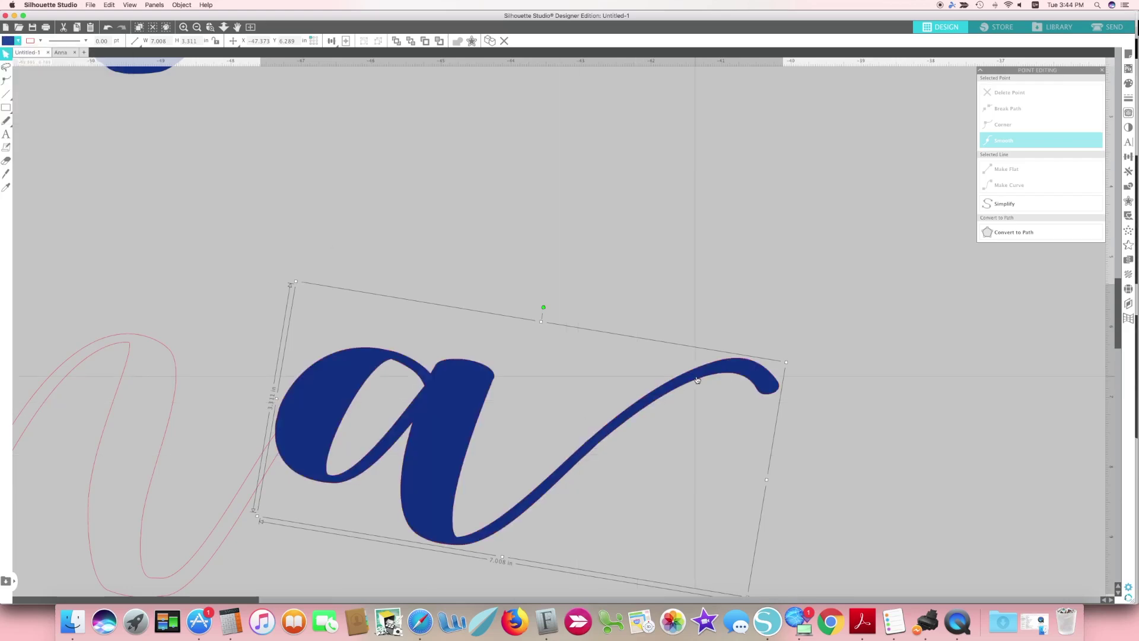
# Move the leftover outline pieces away from the rebuilt name, over to the spare nna outlines on its right
pyautogui.click(196, 28)
pyautogui.click(196, 28)
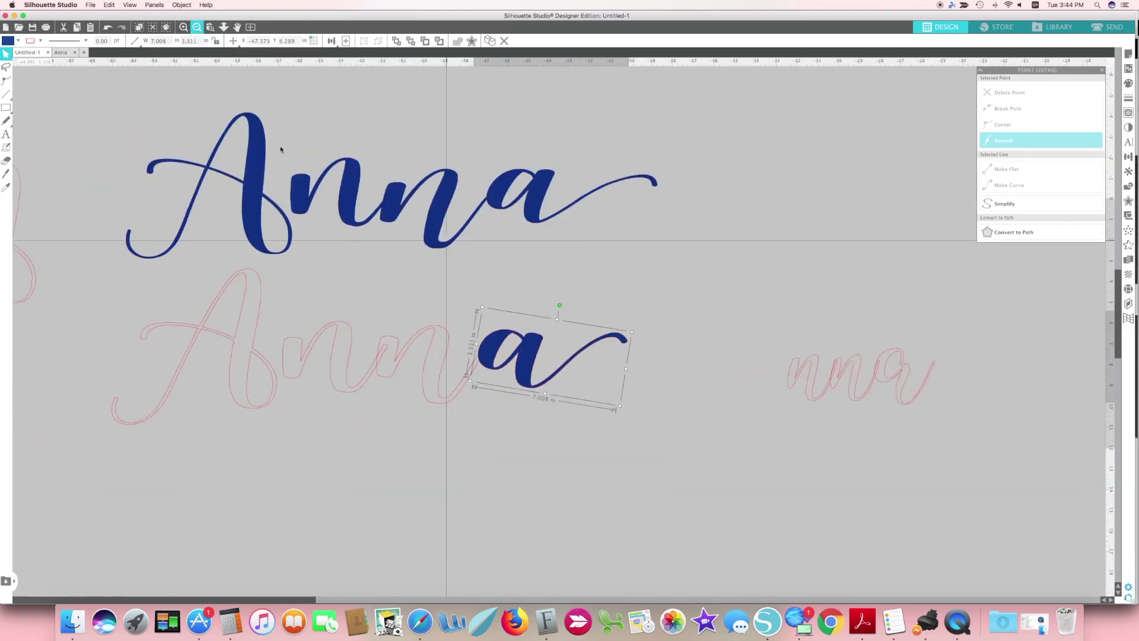
pyautogui.press('super+minus')
pyautogui.moveTo(192, 305)
pyautogui.mouseDown()
pyautogui.moveTo(671, 402)
pyautogui.moveTo(771, 399)
pyautogui.mouseUp()
pyautogui.moveTo(191, 300); pyautogui.dragTo(536, 356)
pyautogui.moveTo(801, 381)
pyautogui.mouseDown()
pyautogui.moveTo(831, 384)
pyautogui.moveTo(795, 381)
pyautogui.mouseUp()
pyautogui.click(184, 266)
pyautogui.moveTo(184, 265); pyautogui.dragTo(760, 399)
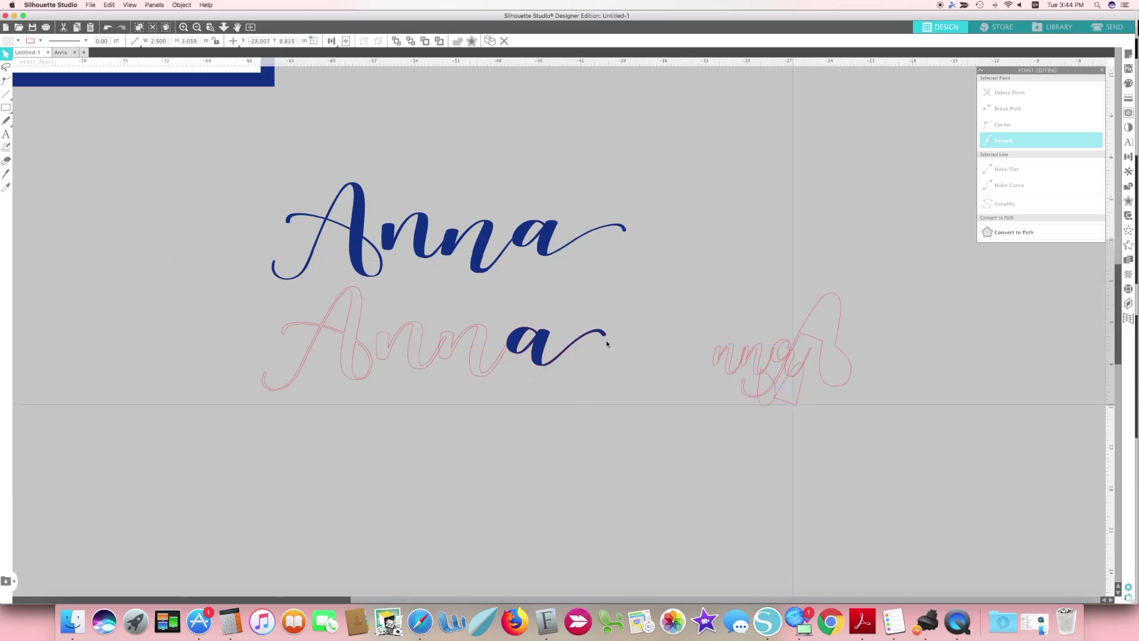
# Set both the line color and the fill of all letters in the rebuilt Anna to dark blue
pyautogui.moveTo(606, 343); pyautogui.dragTo(267, 339)
pyautogui.click(39, 41)
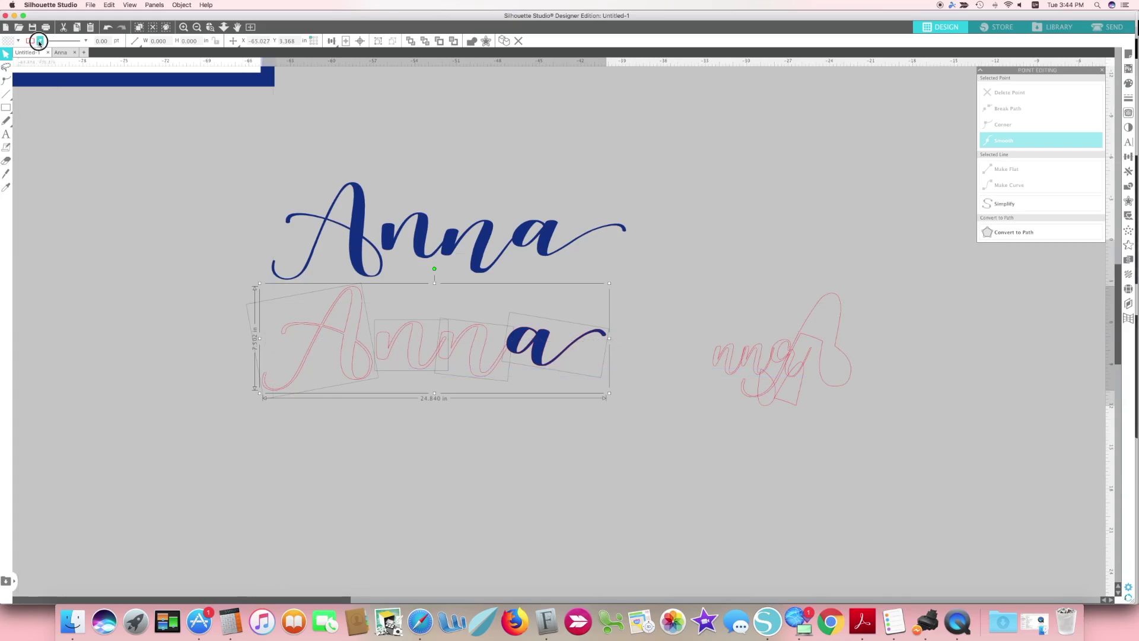
pyautogui.click(28, 53)
pyautogui.click(18, 42)
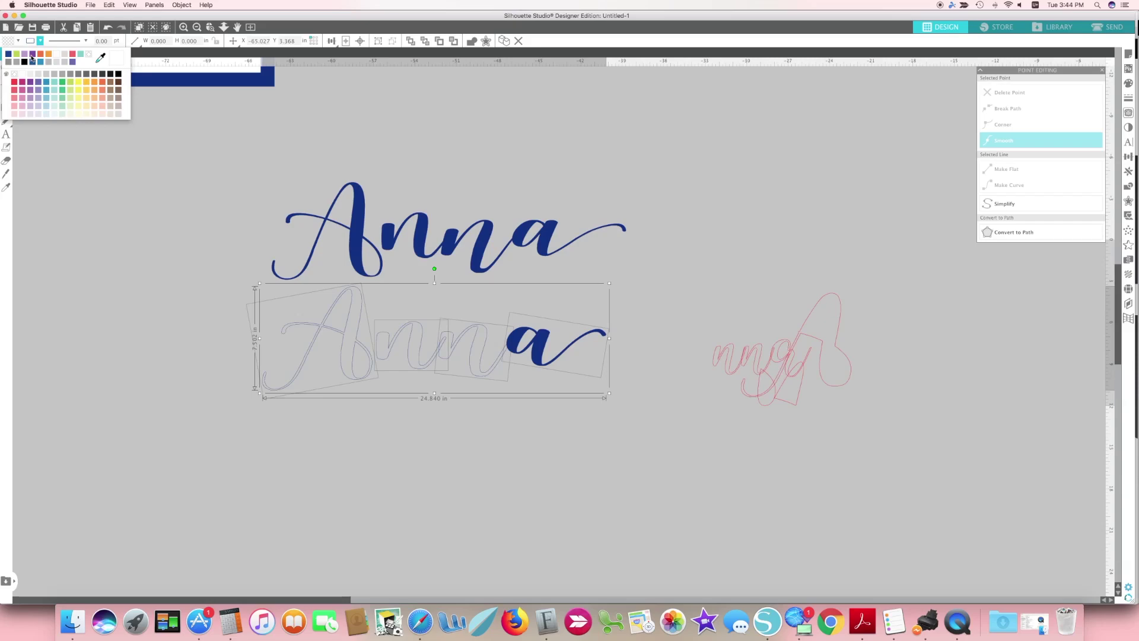
pyautogui.click(9, 54)
pyautogui.click(298, 461)
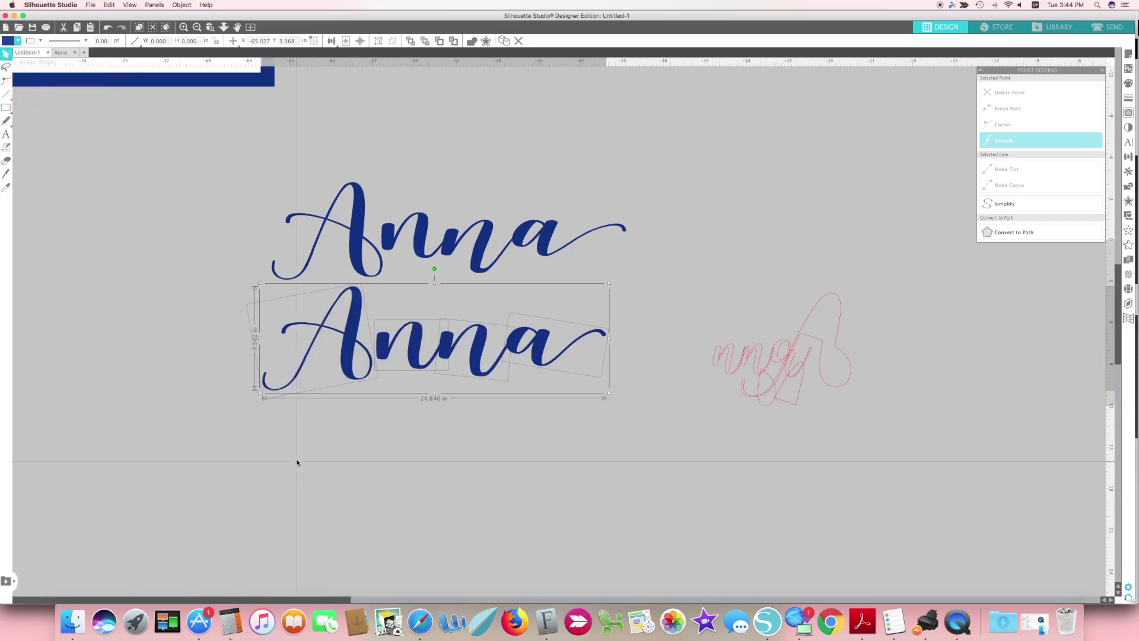
pyautogui.click(338, 447)
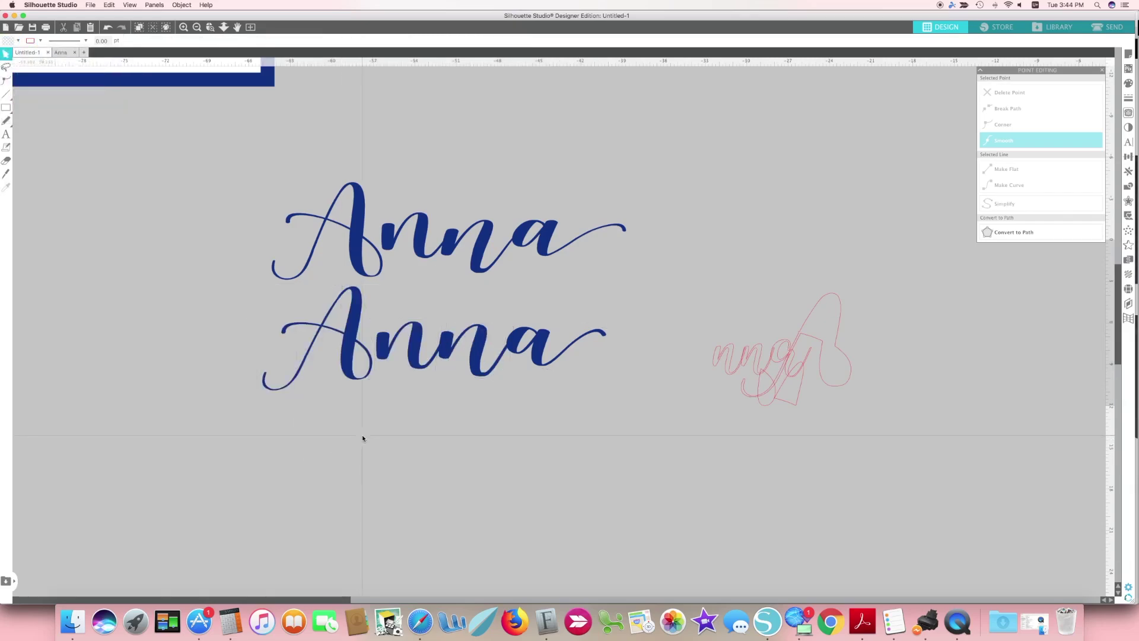